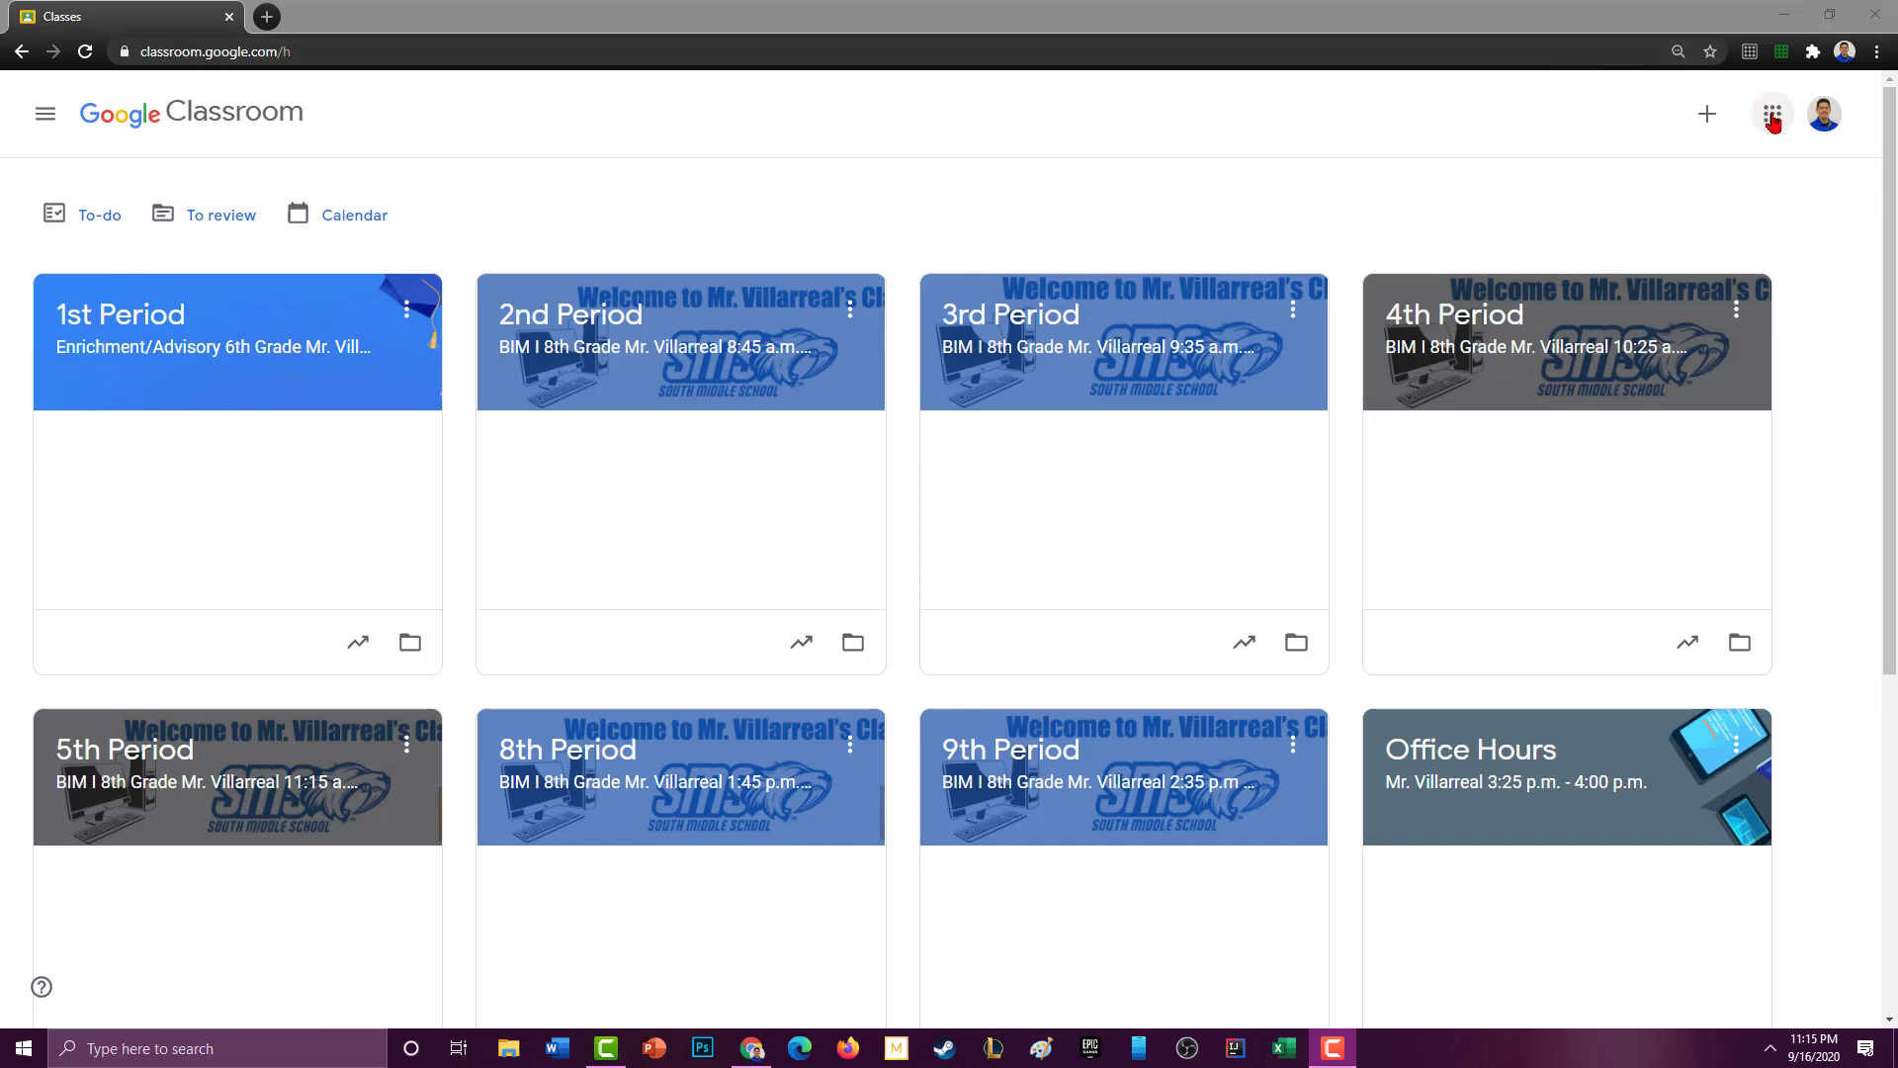
Step: Open Google Forms from the Google apps available in Classroom
click(1777, 113)
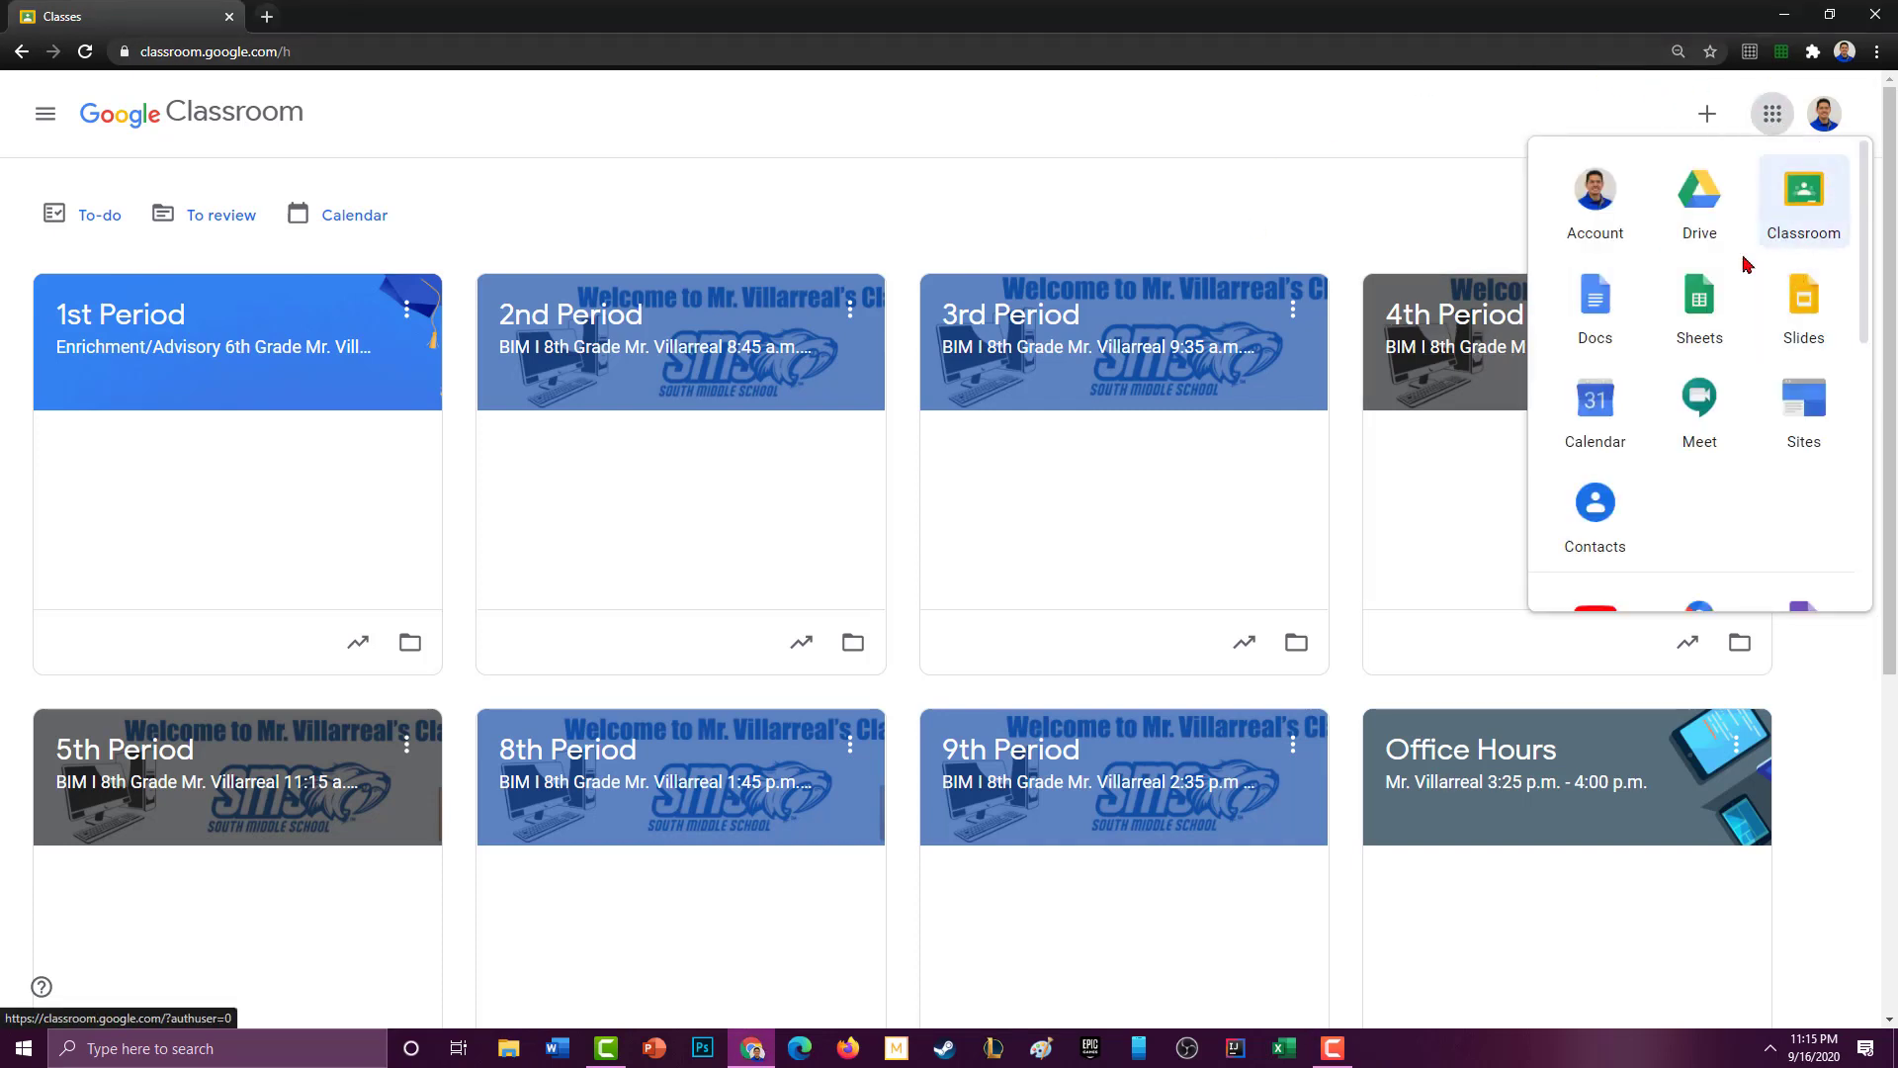
scroll(1805, 376, down, 2)
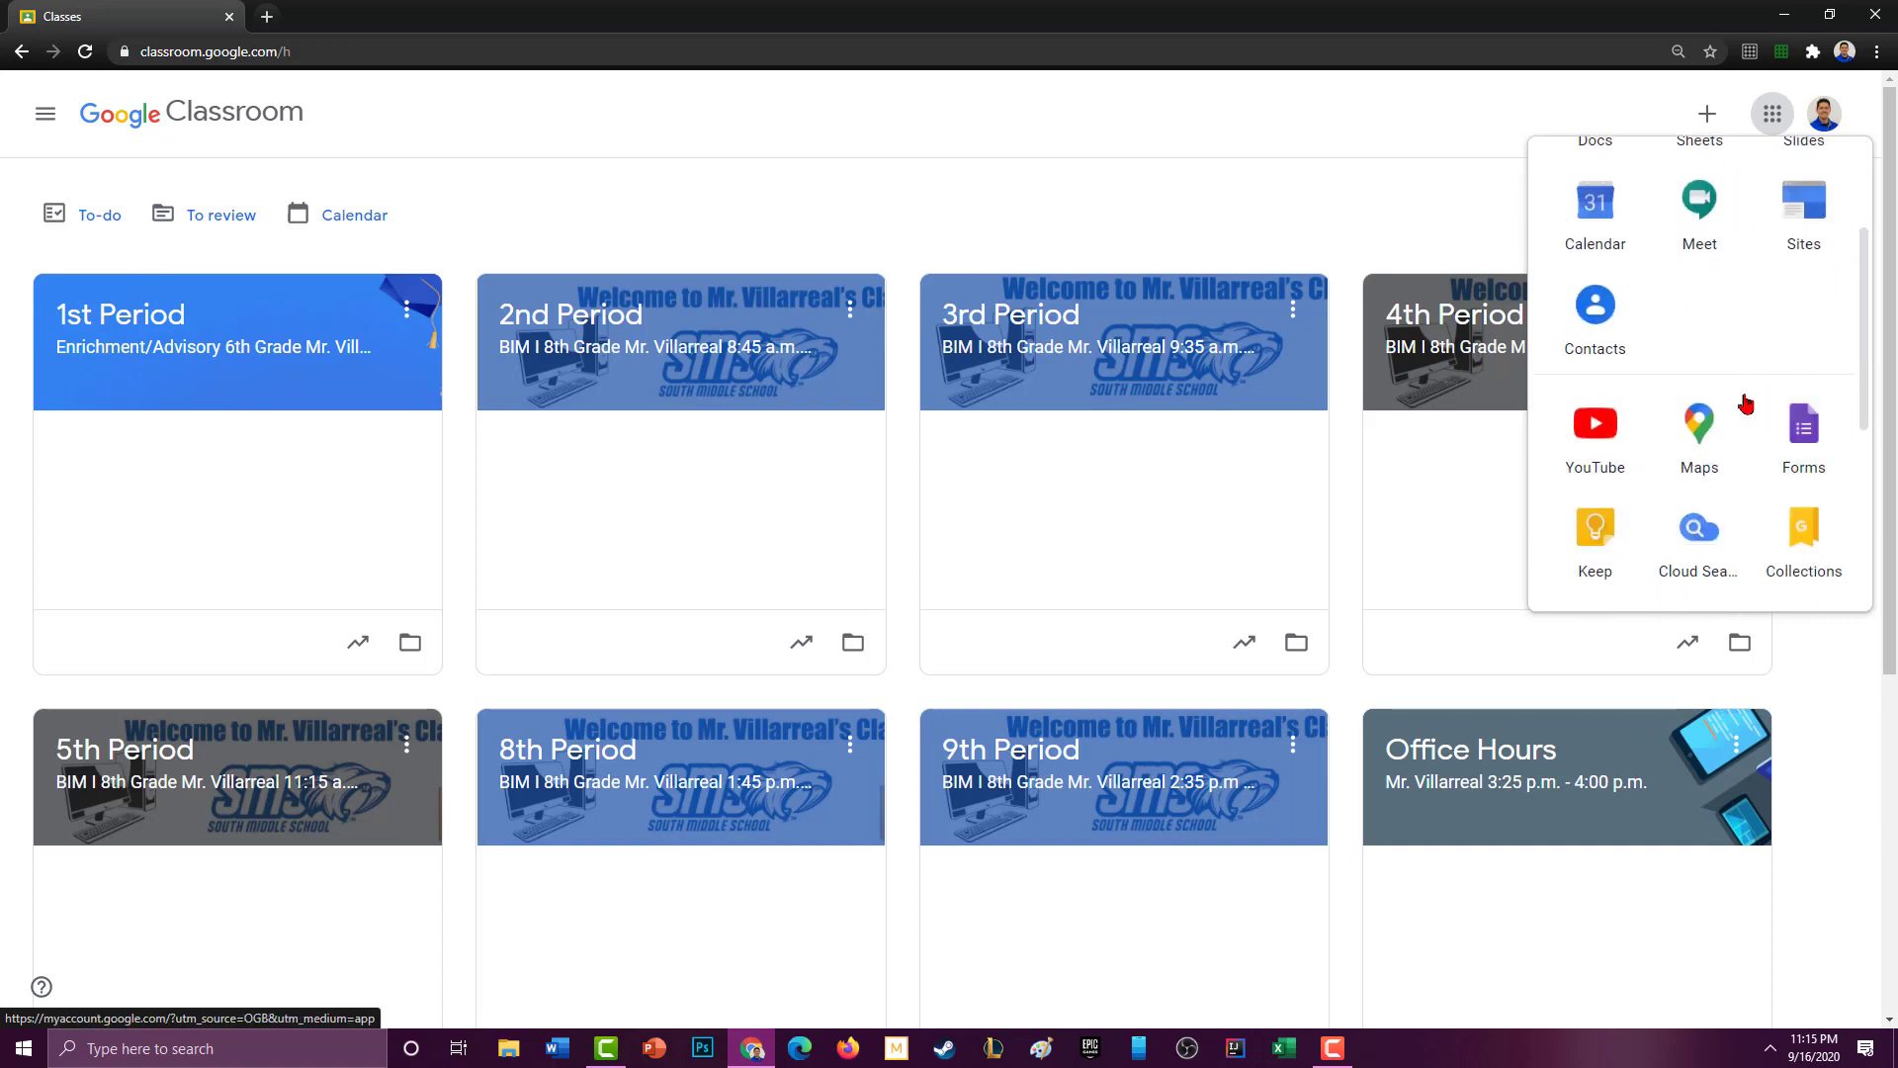
click(1825, 455)
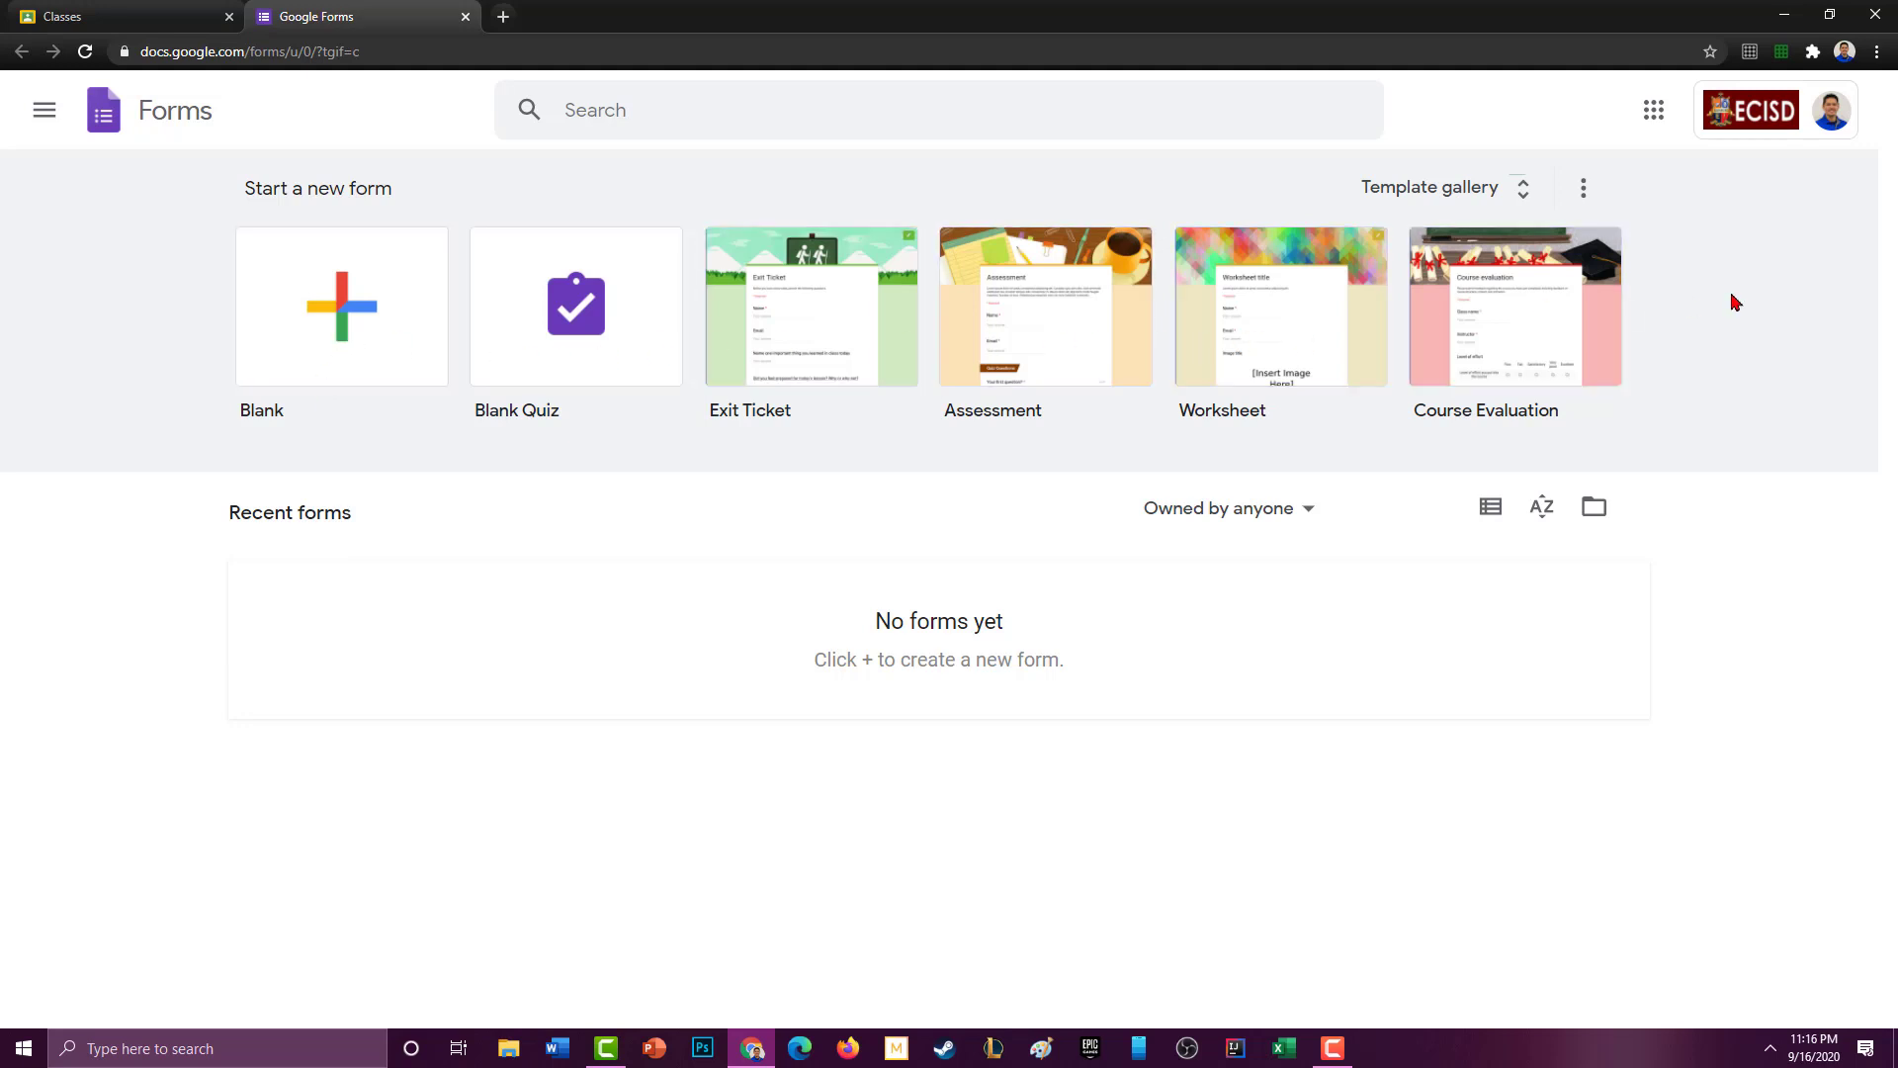
Step: Browse the full template gallery and create a new form from the Blank Quiz template
click(1530, 201)
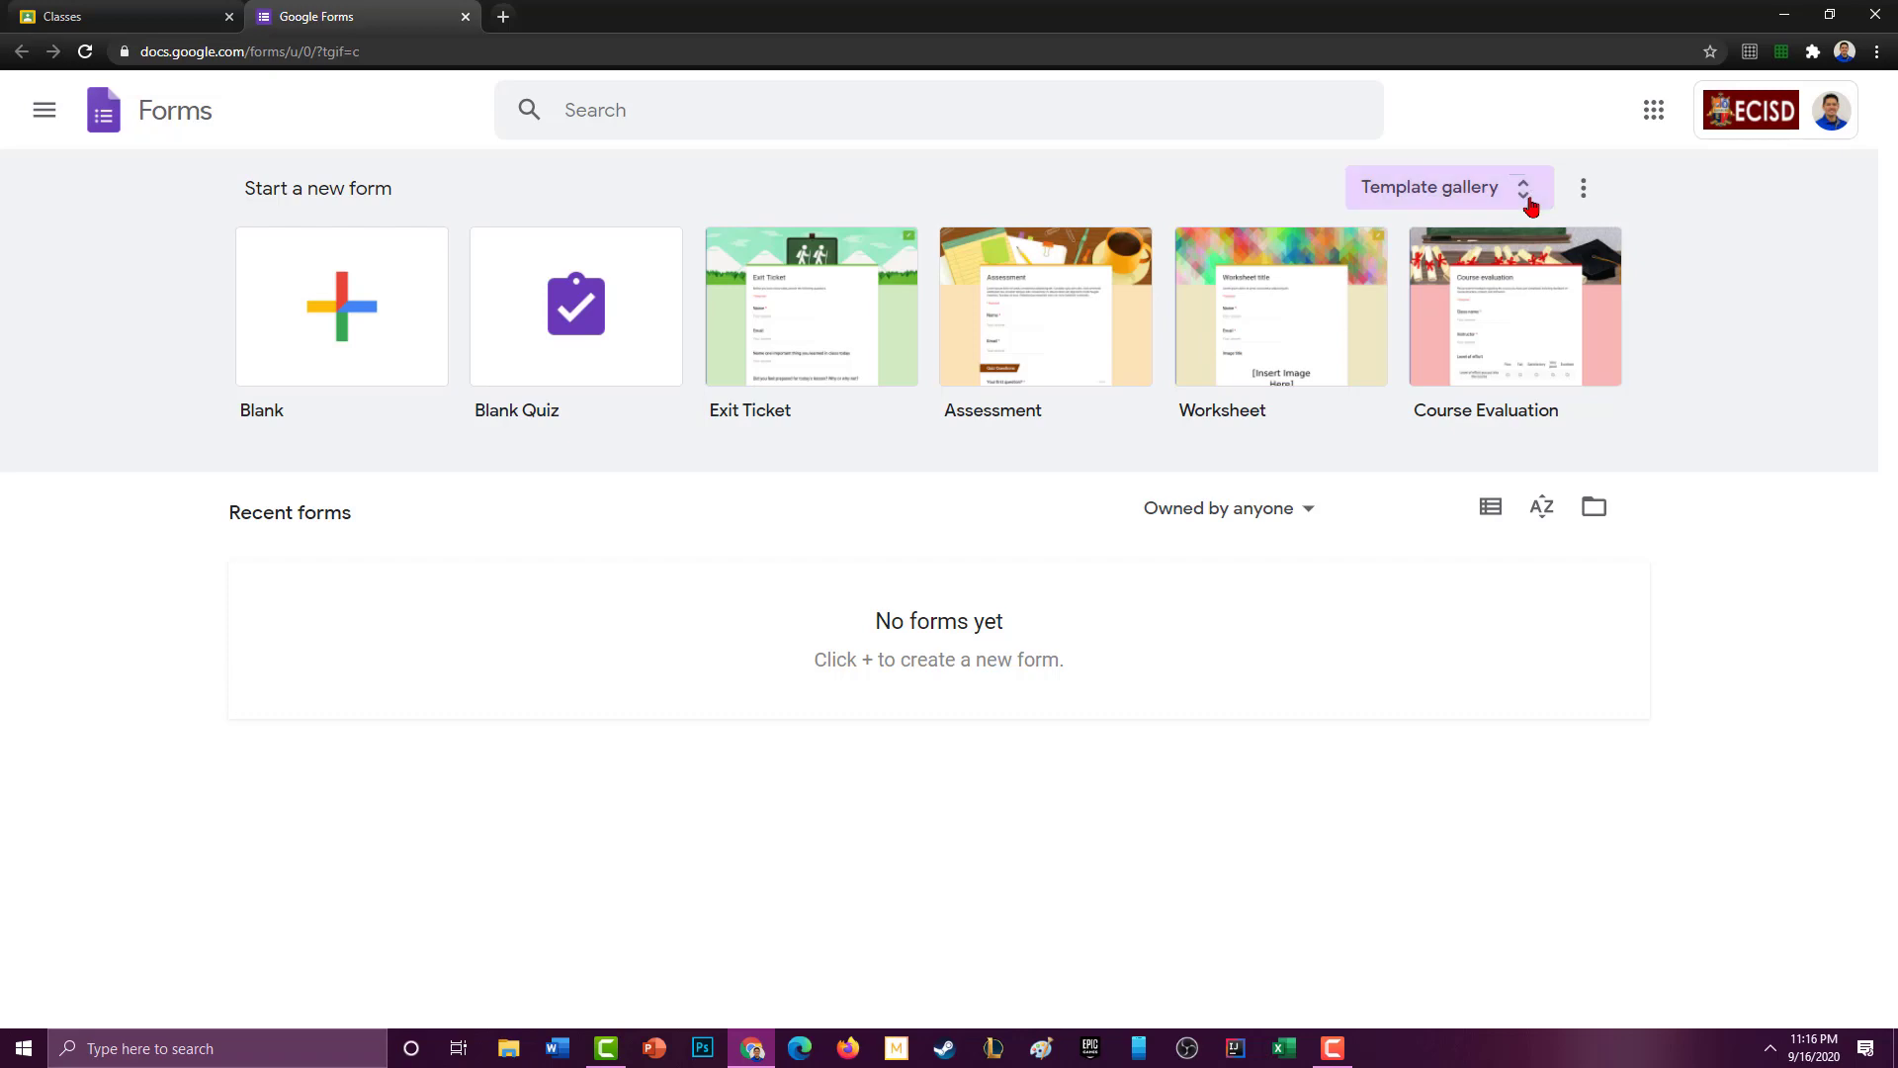
scroll(1399, 439, down, 4)
scroll(1401, 456, down, 4)
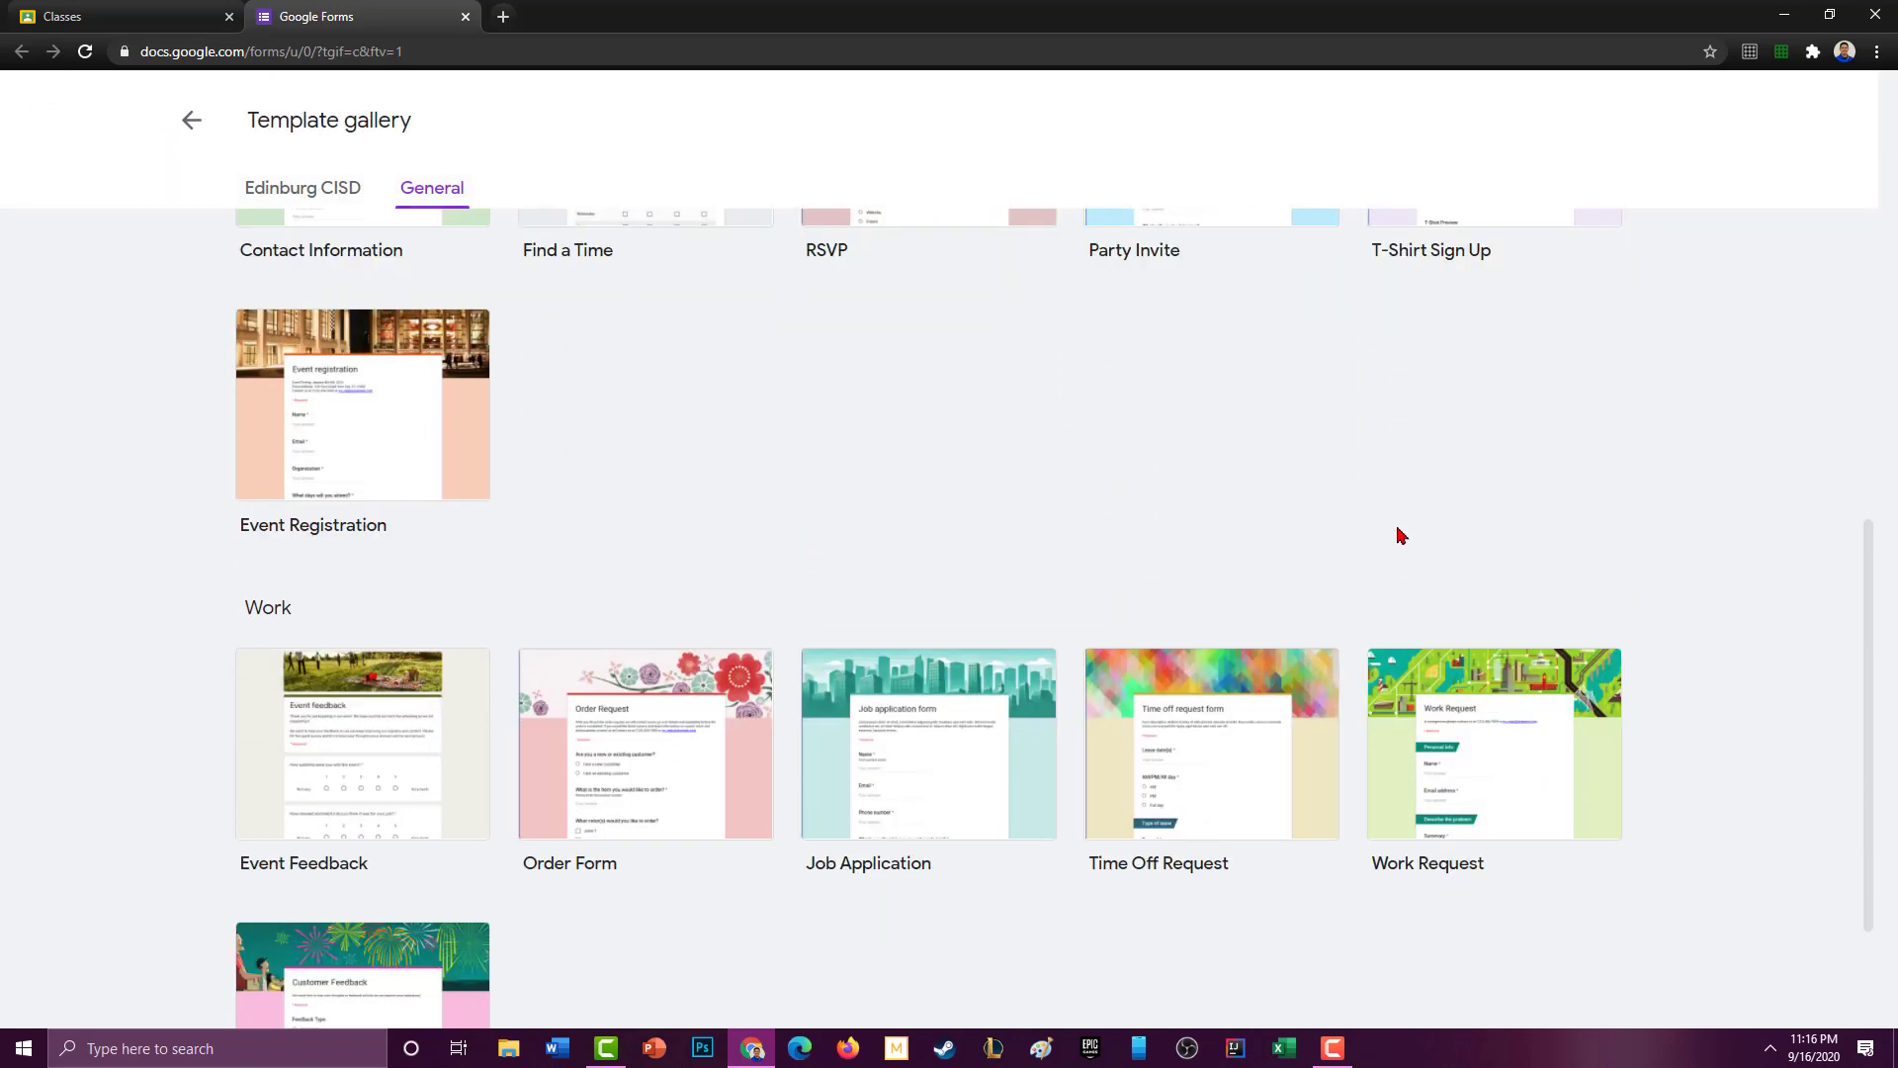
scroll(1400, 539, up, 2)
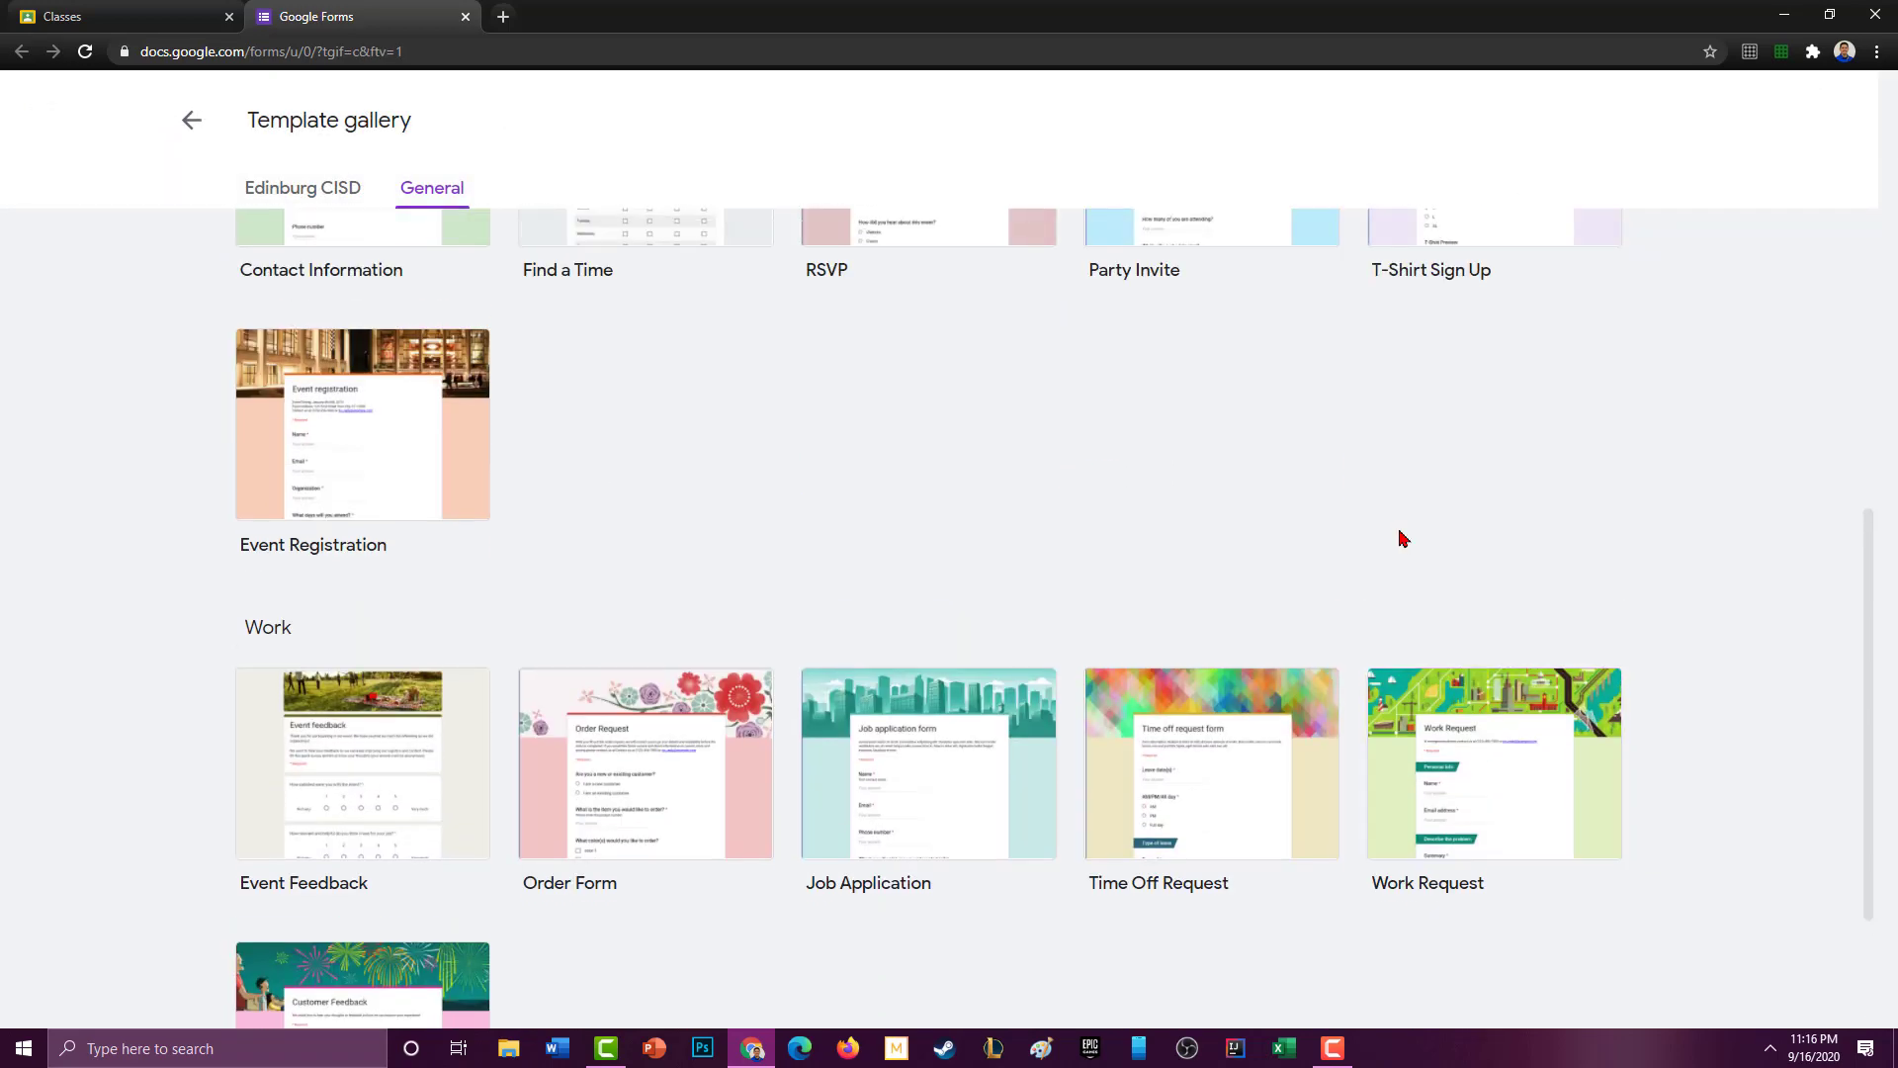
scroll(1404, 534, up, 6)
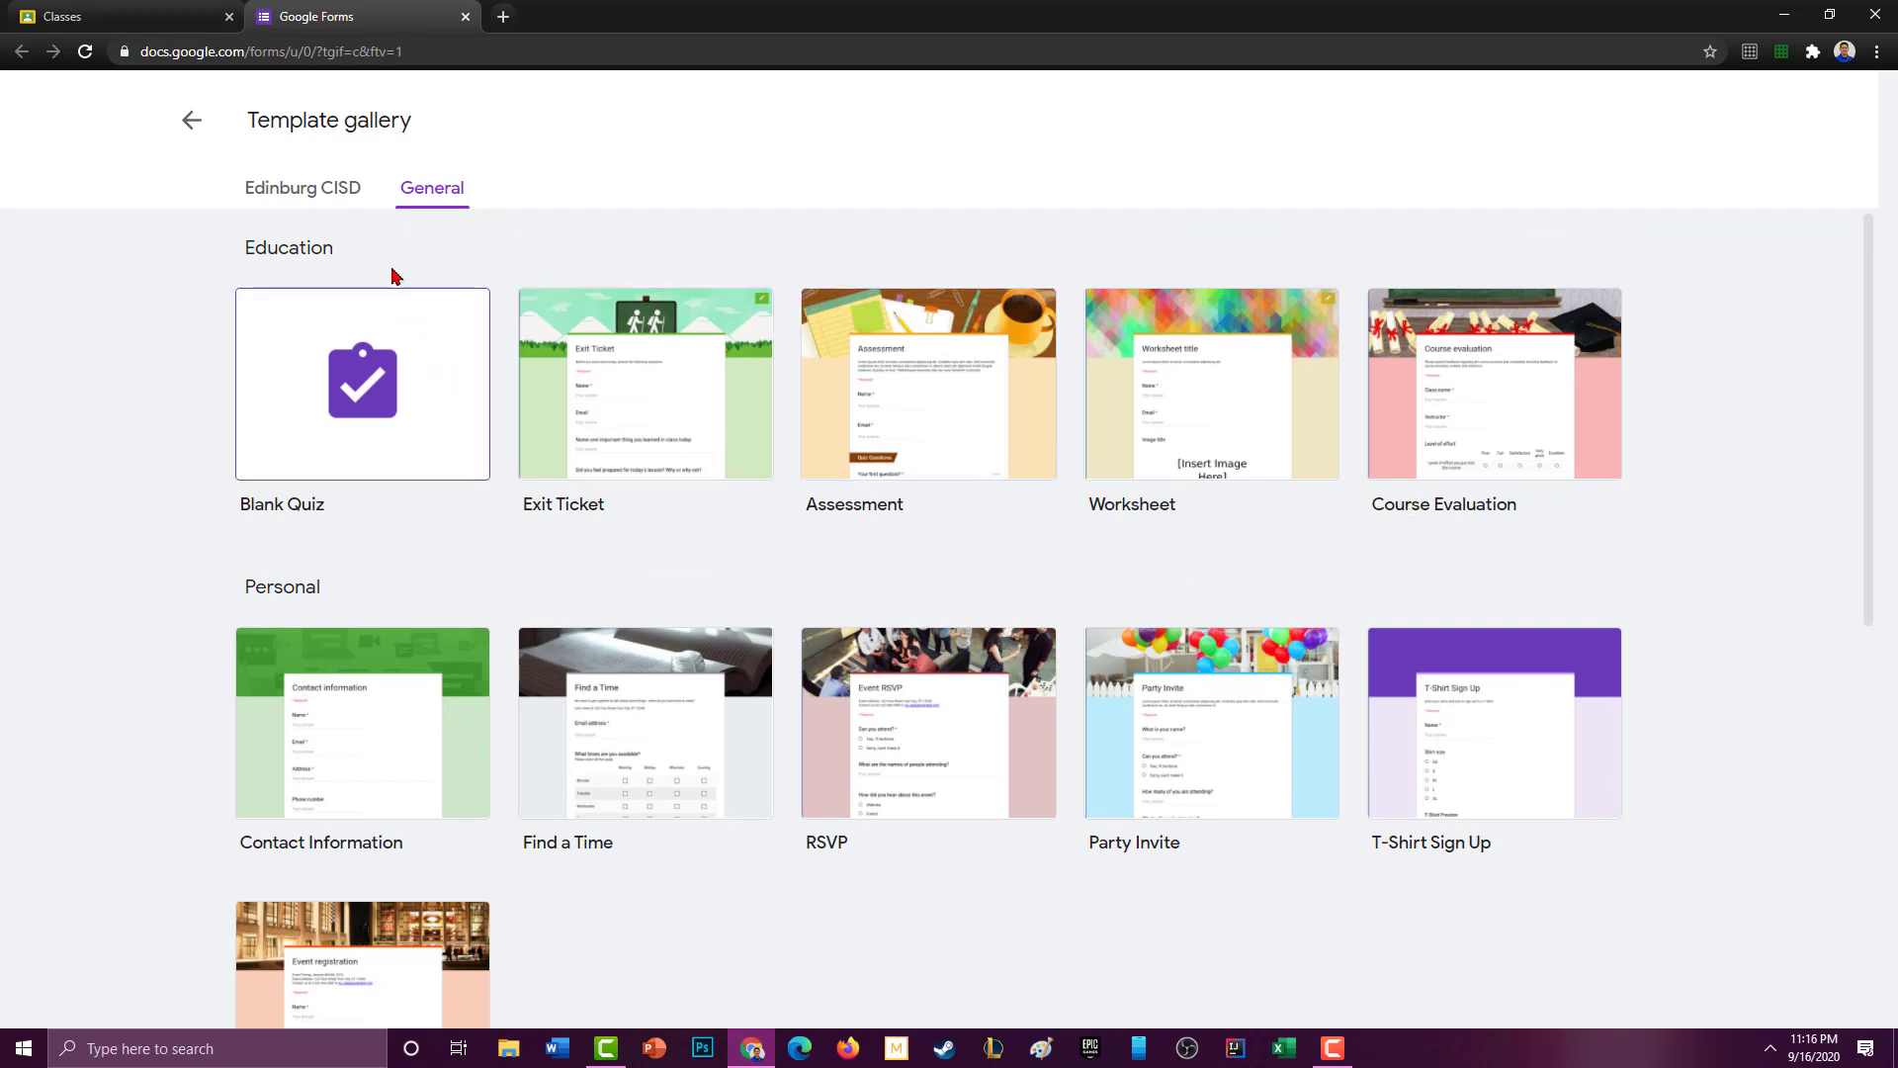
click(369, 393)
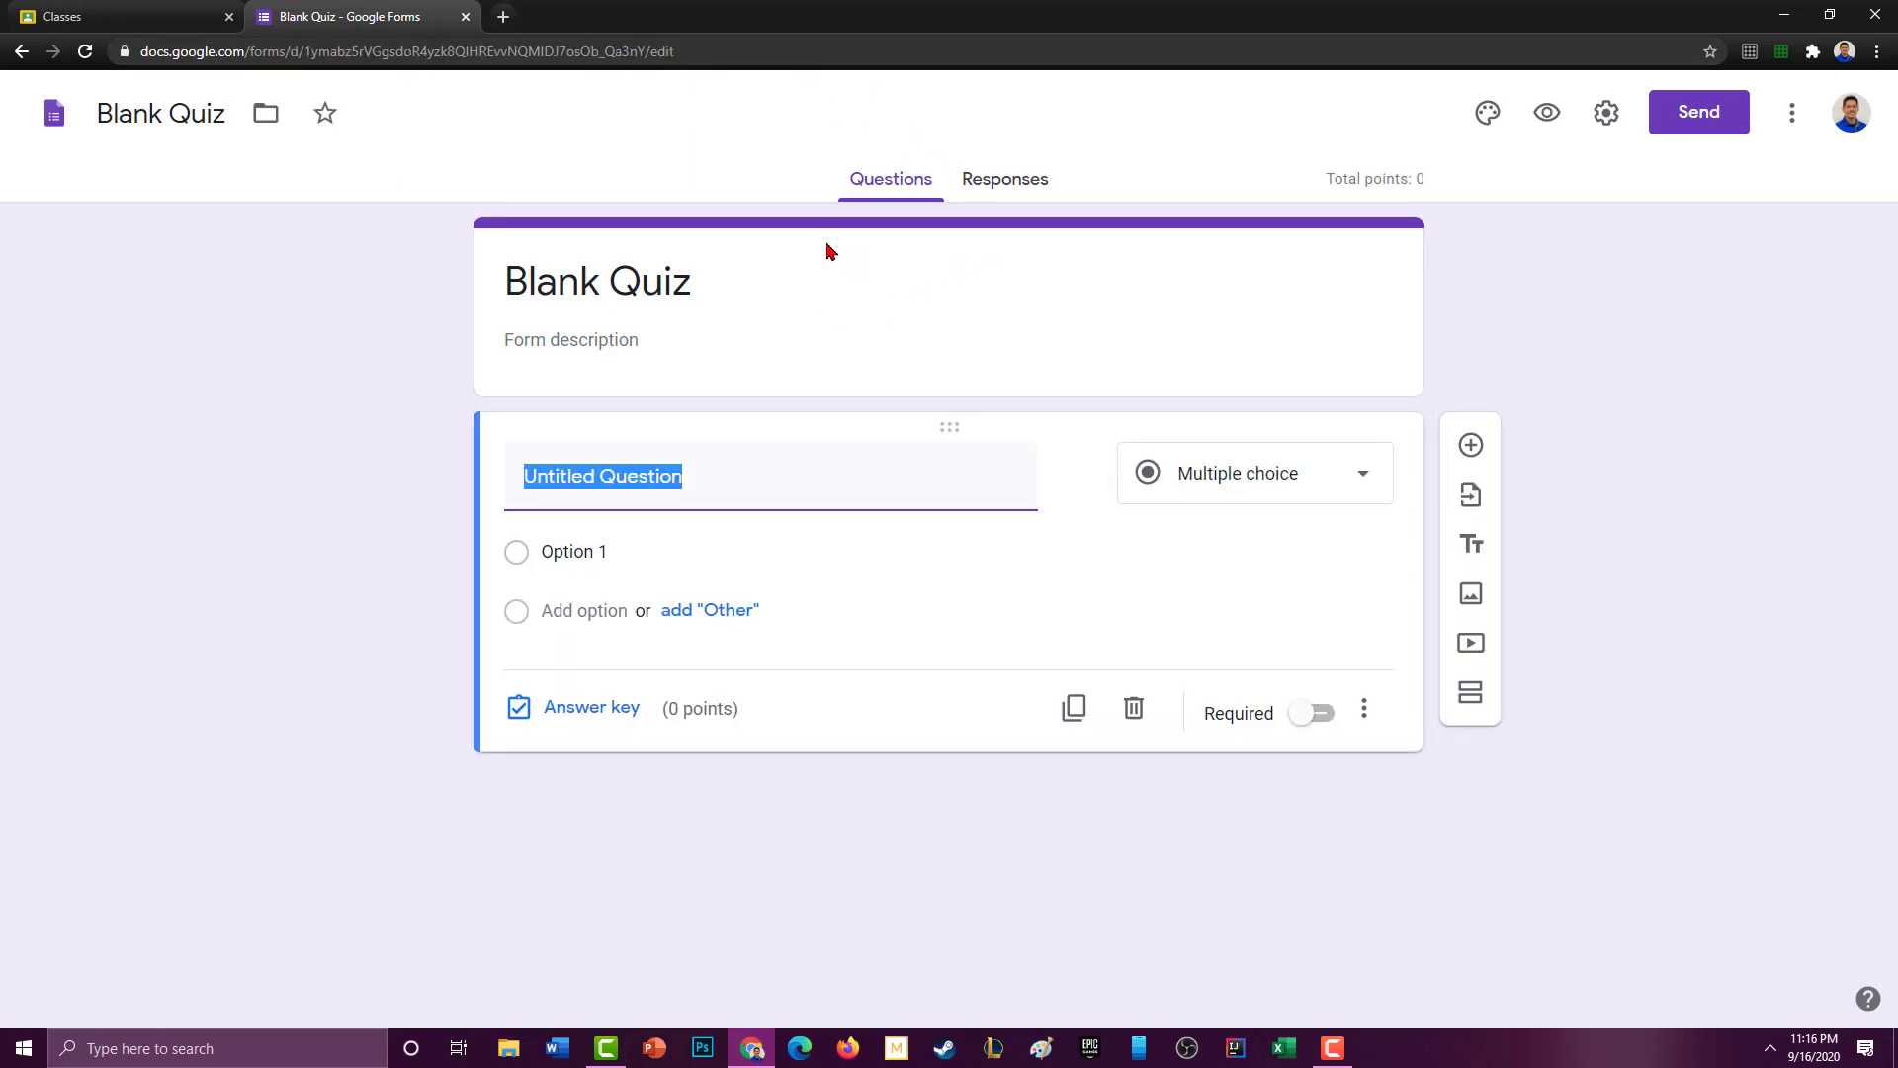
Step: Title the quiz "My First Quiz" and give it the description "This is a quick quiz"
click(738, 291)
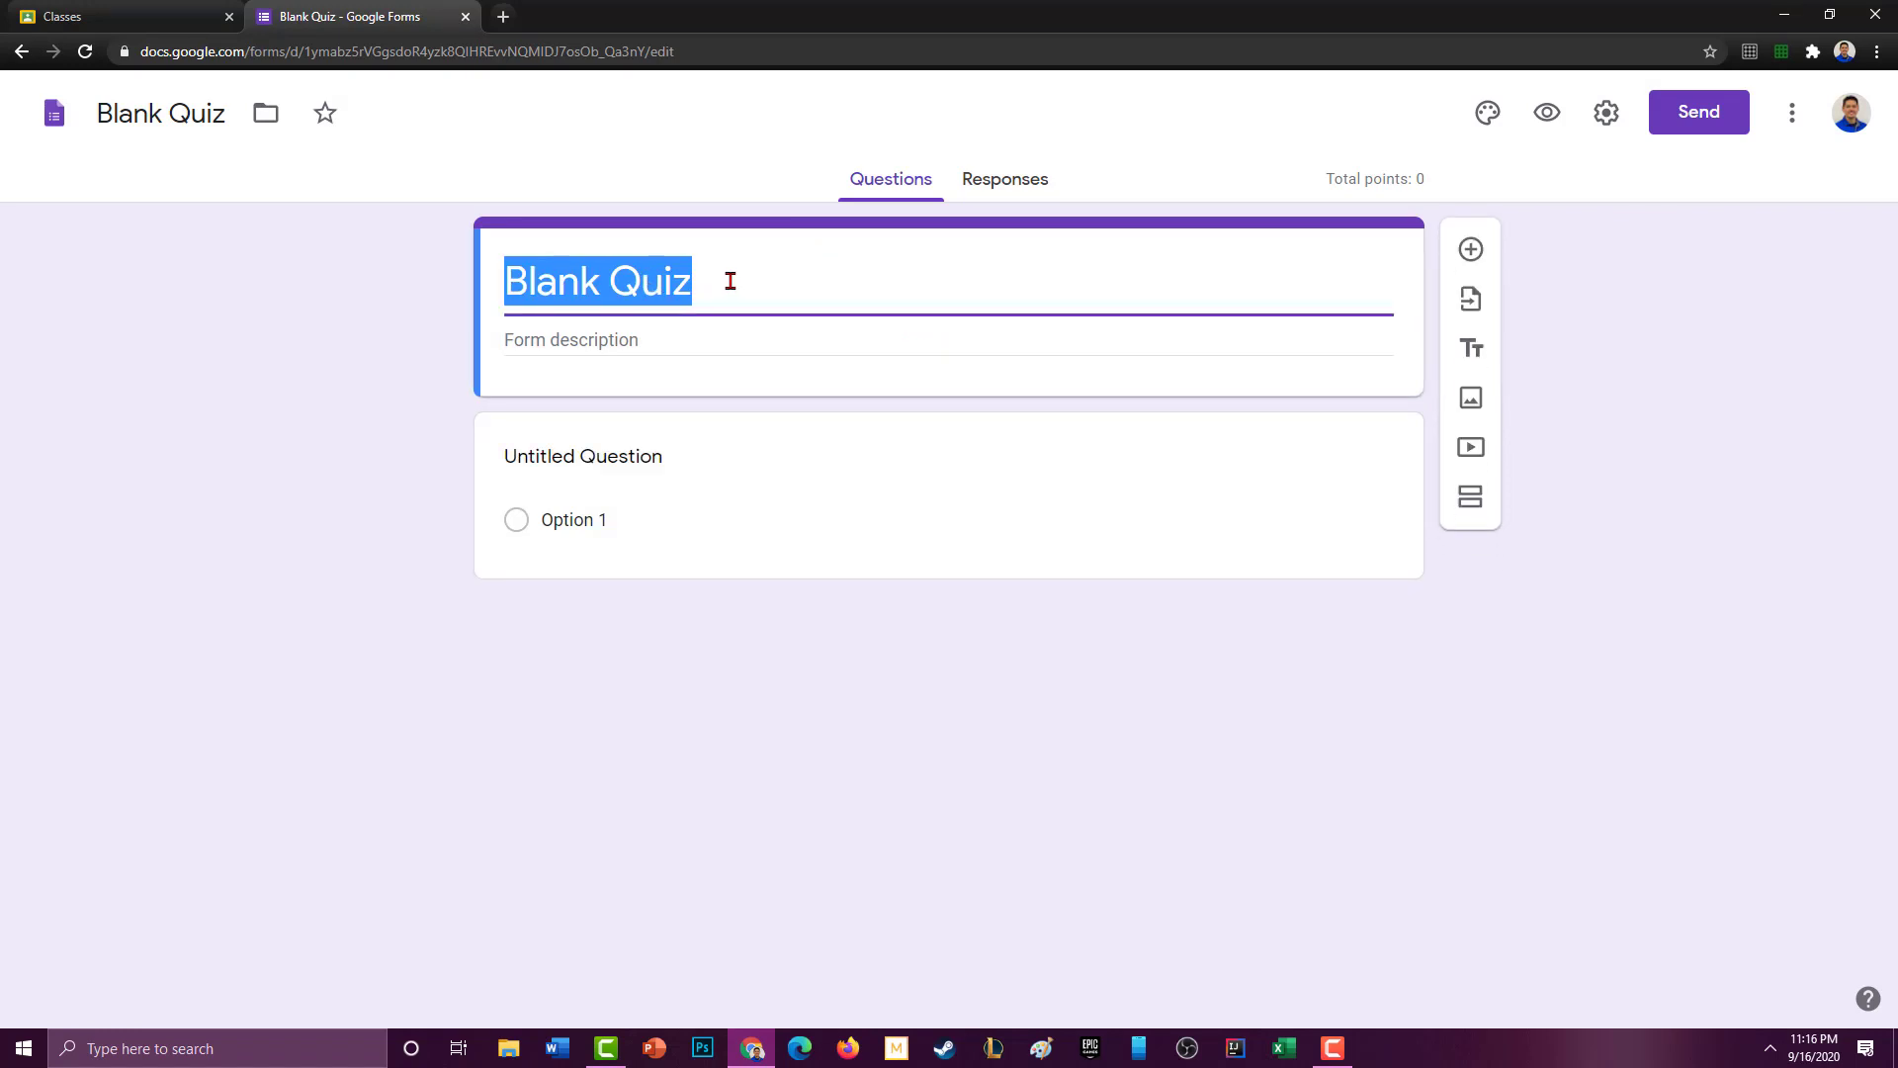
text(T)
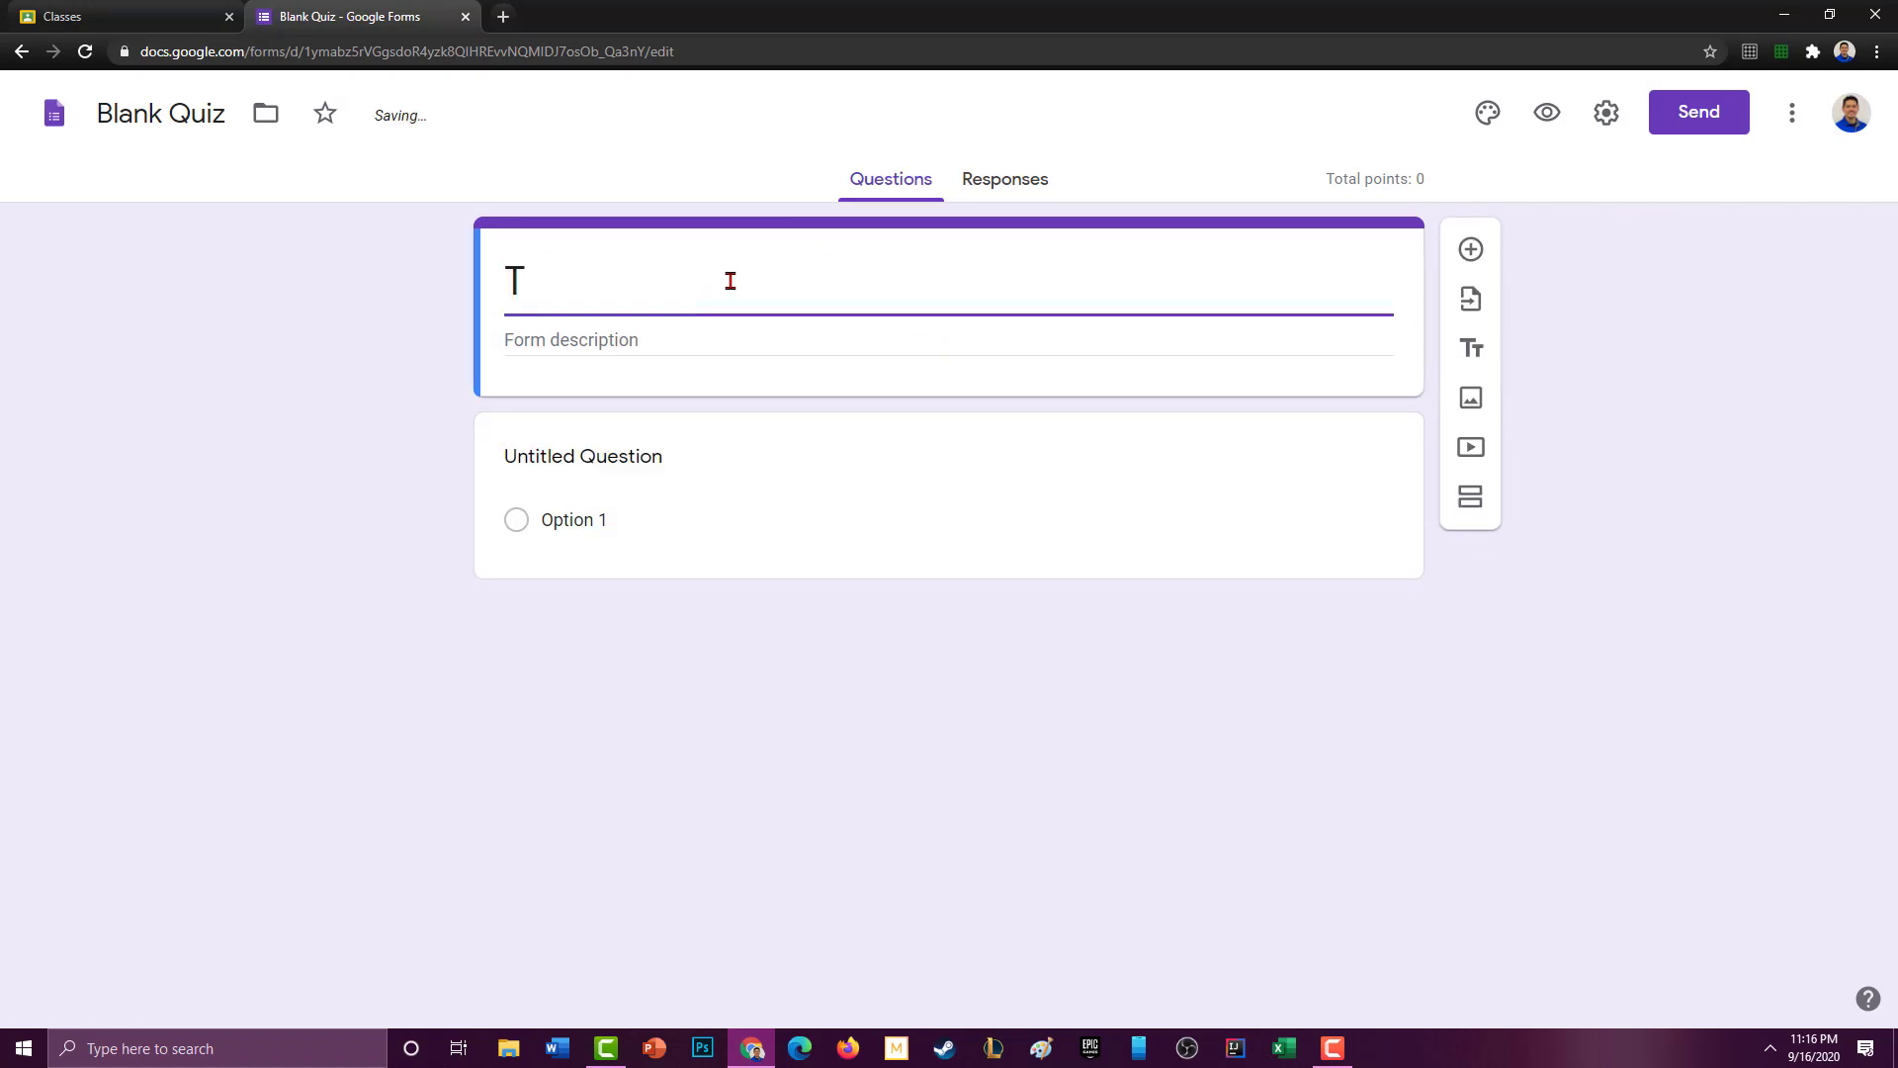
key(BackSpace)
text(My First Quiz)
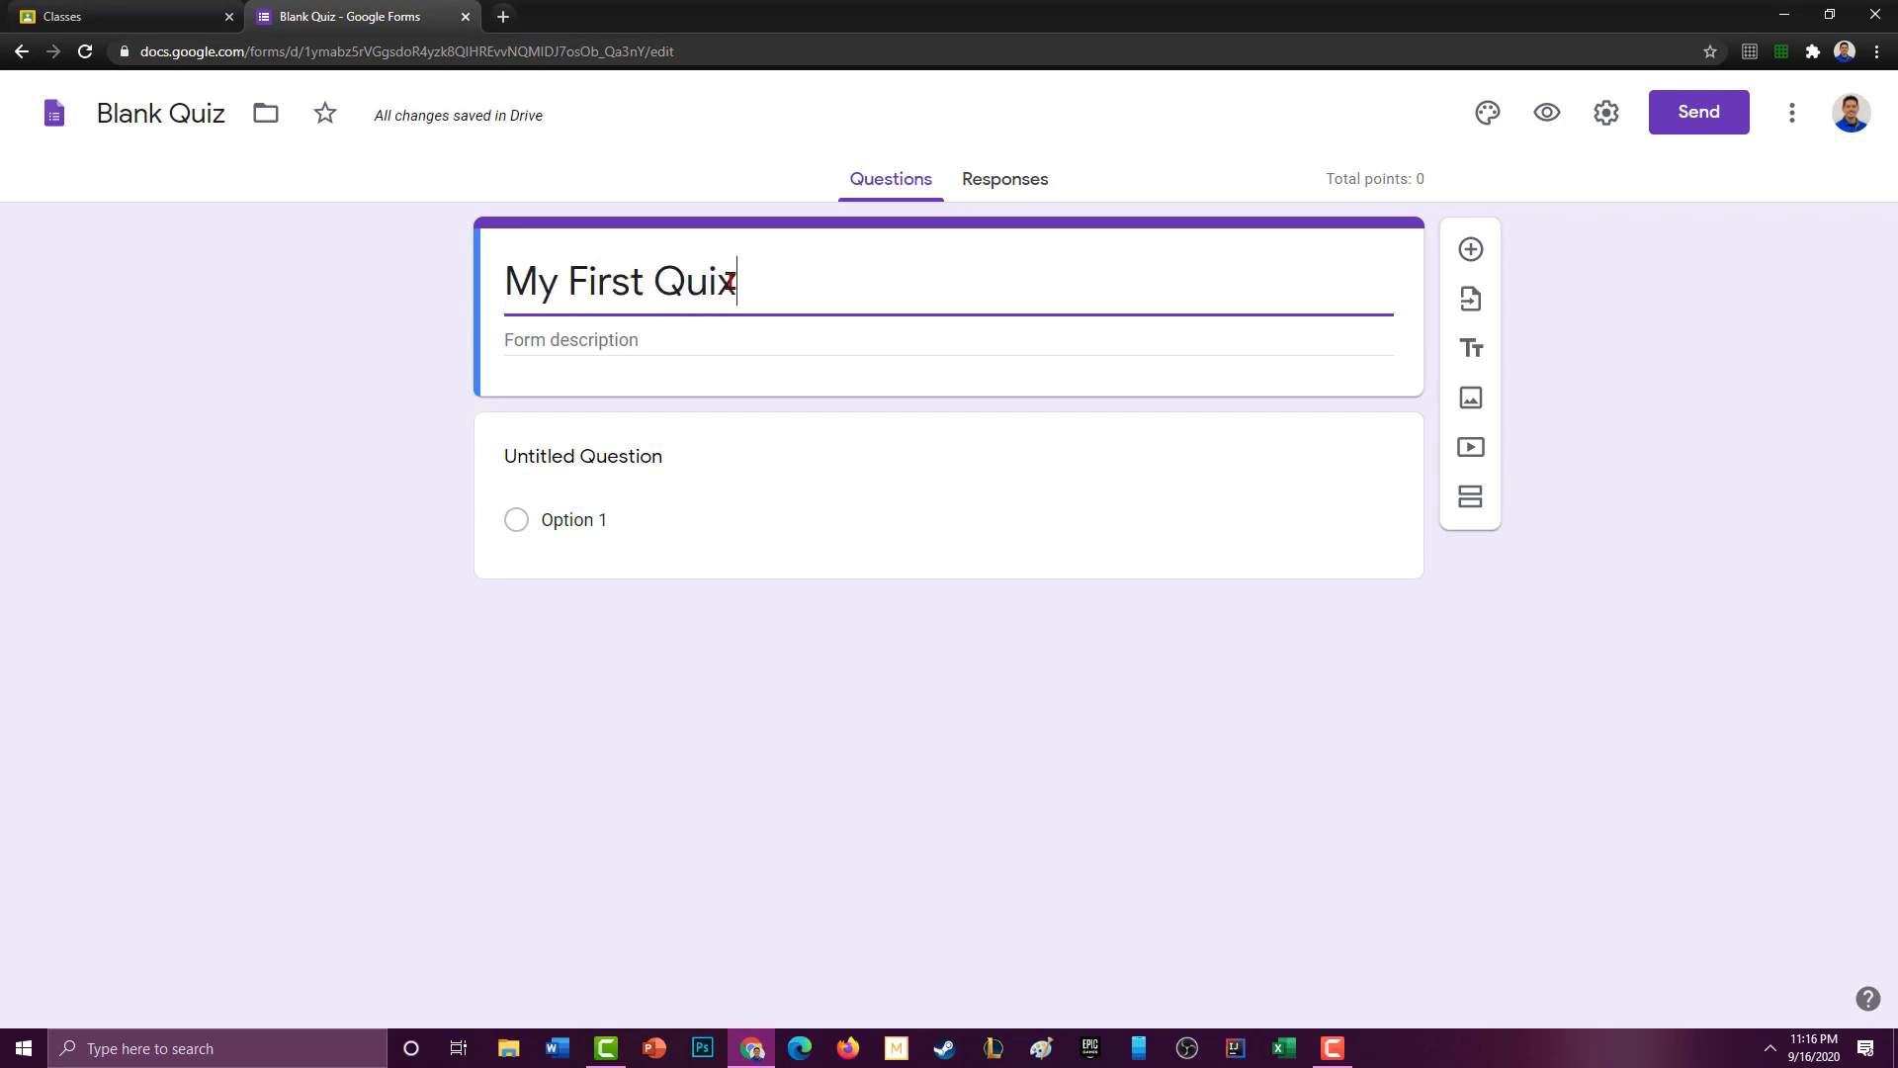
text(z)
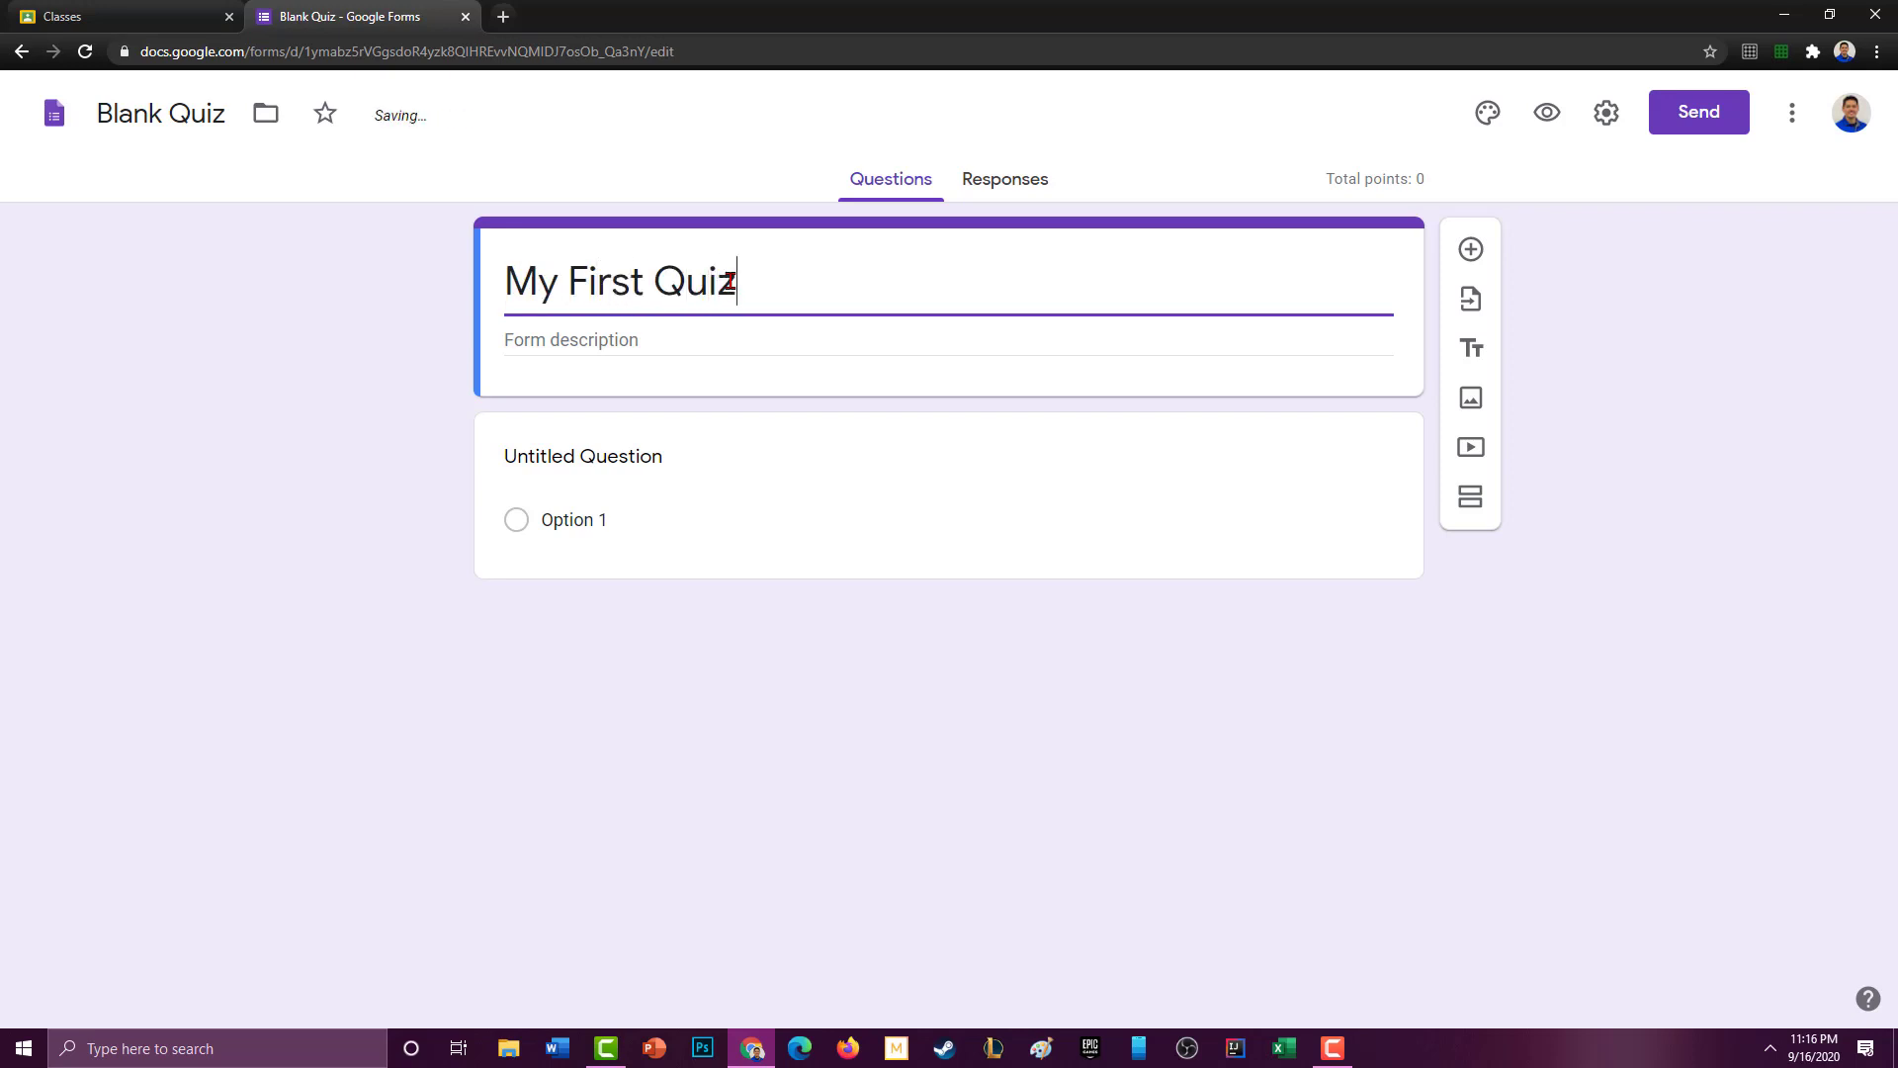
click(694, 348)
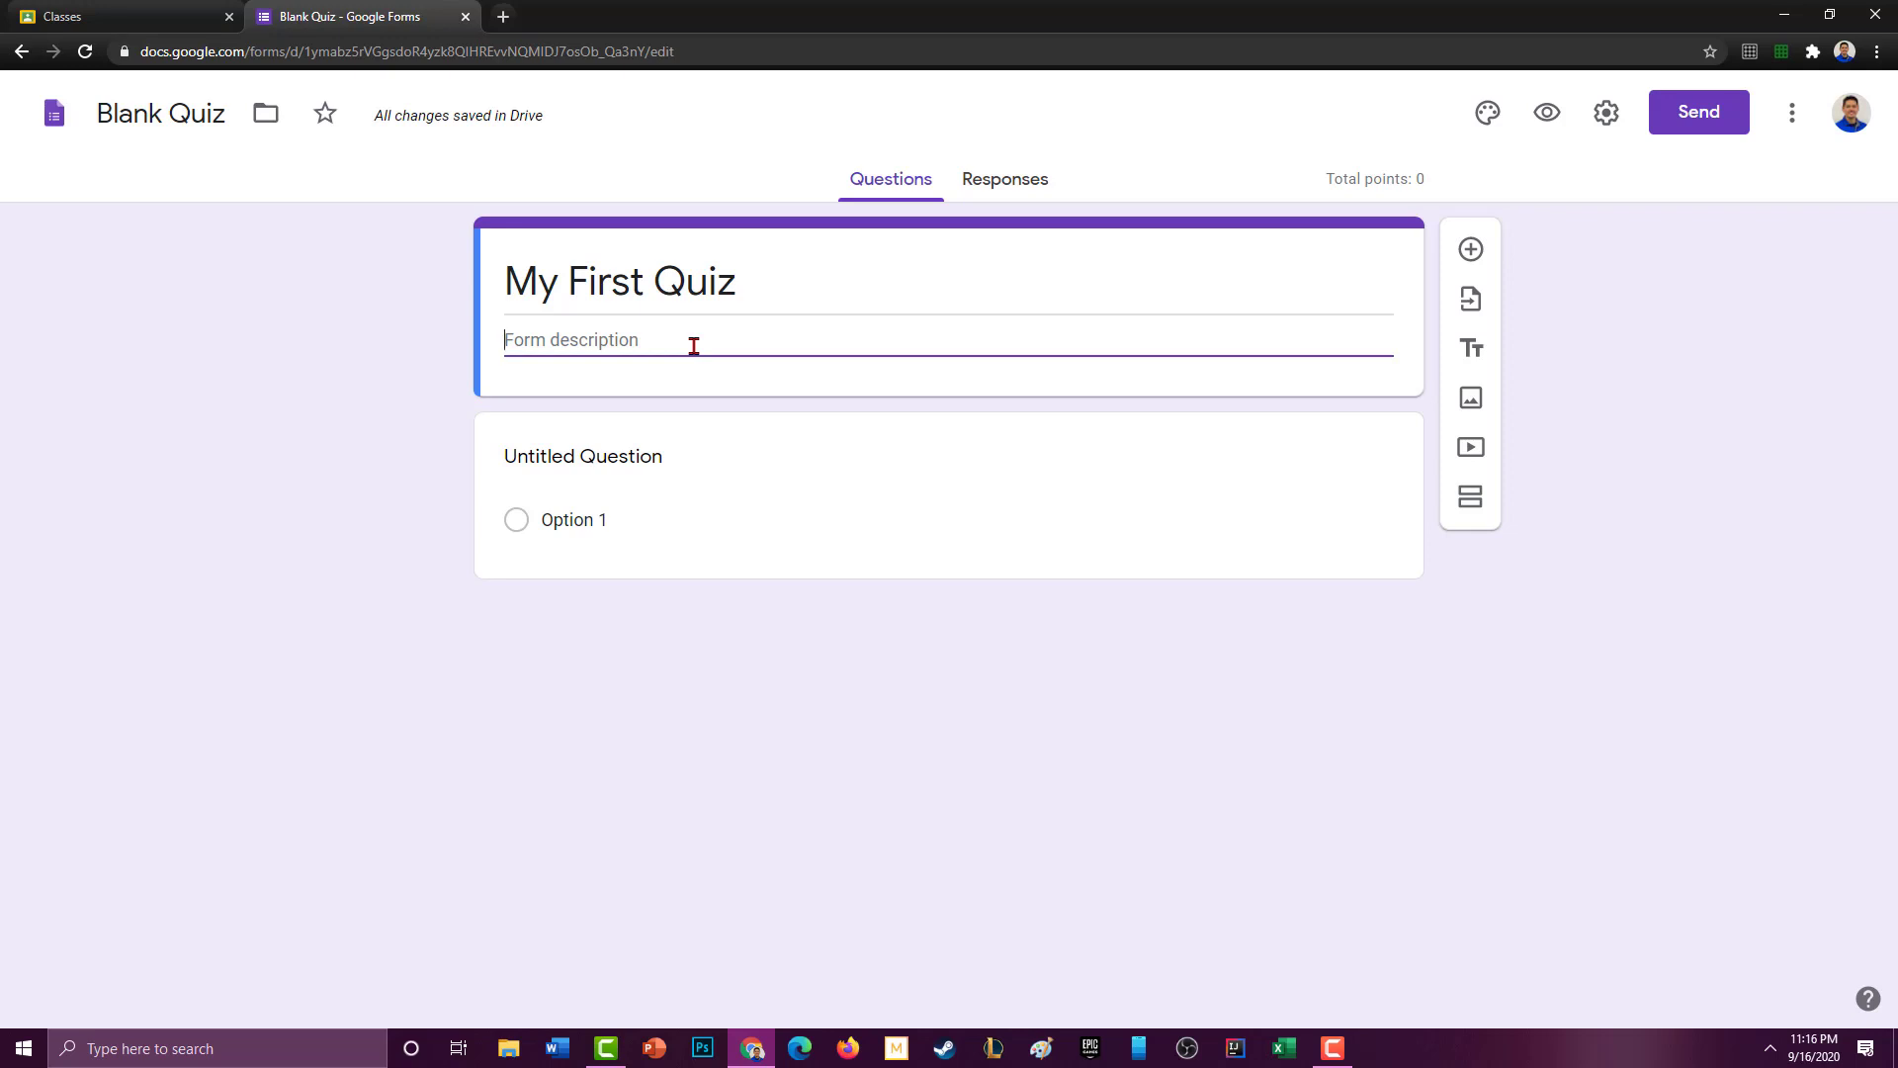
text(This is a quick quiz)
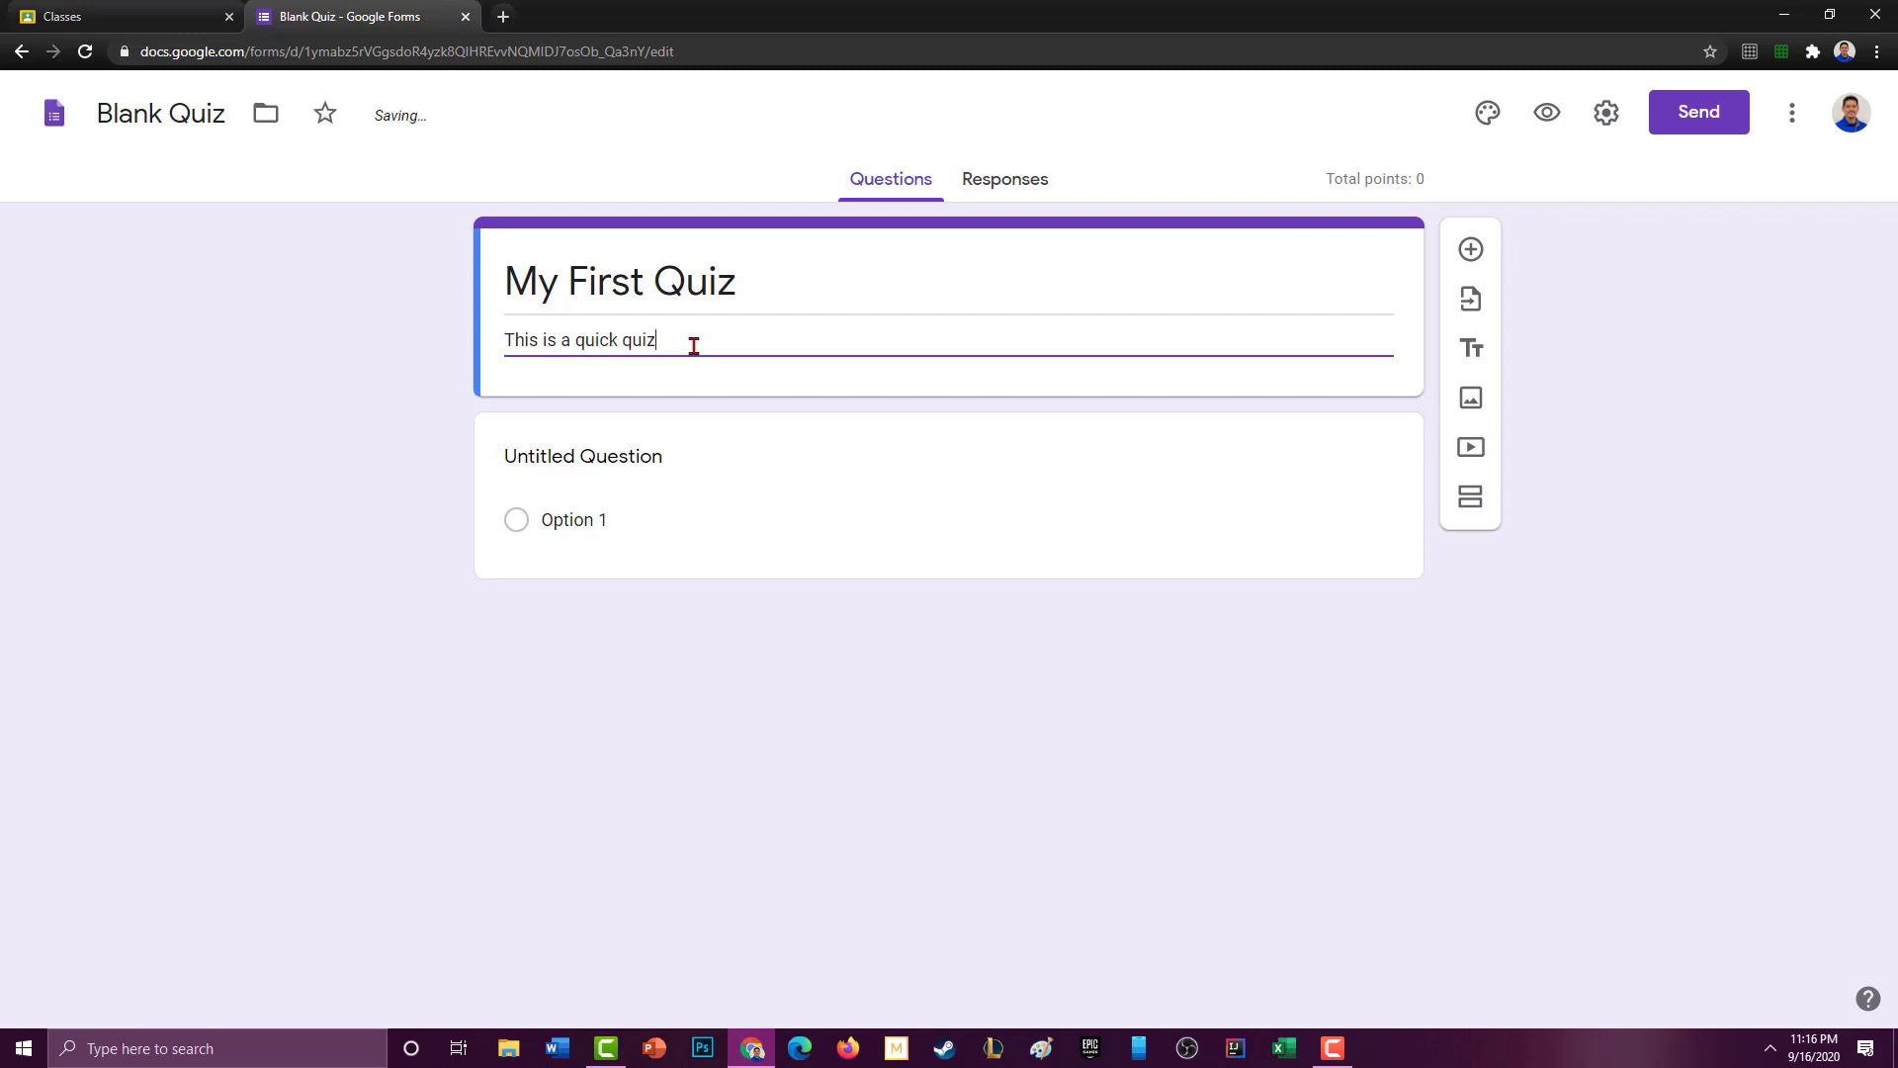
Step: Make the first question a multiple choice question reading "What city were you born in?"
click(741, 466)
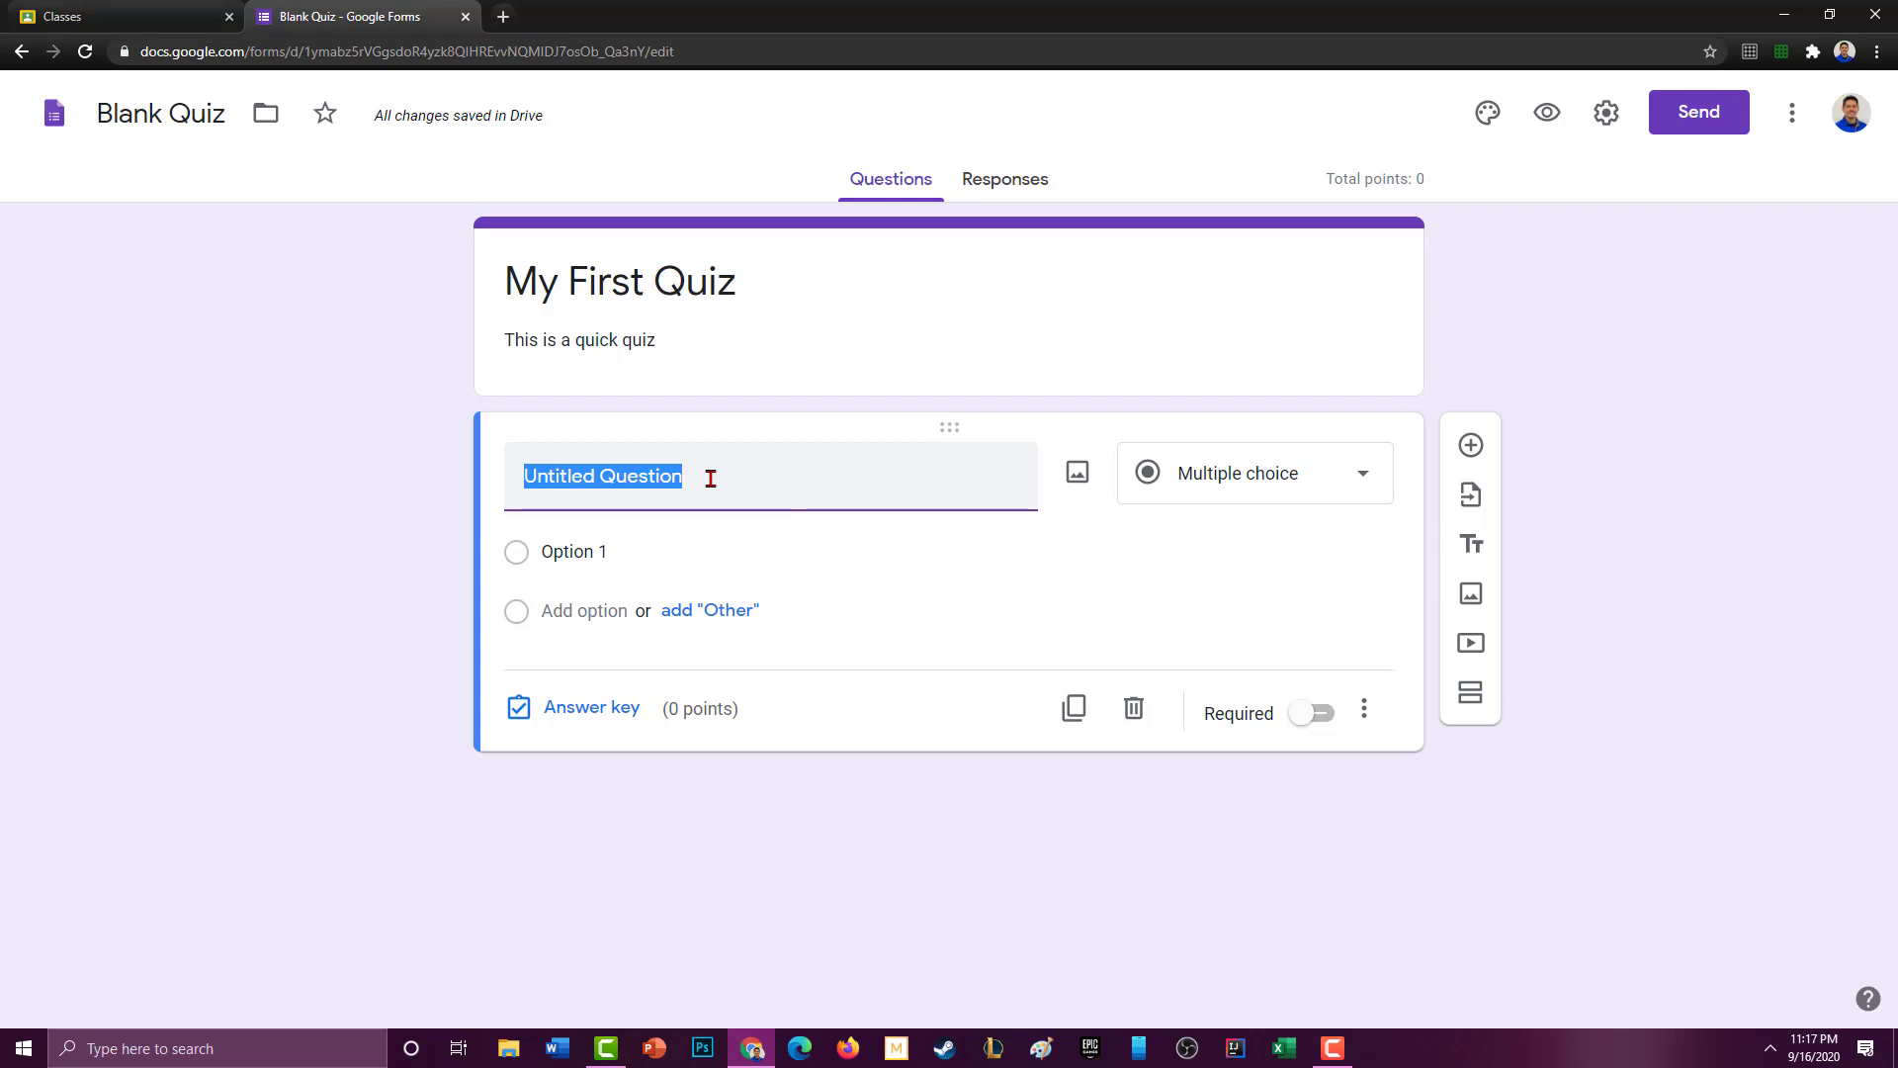
text(W)
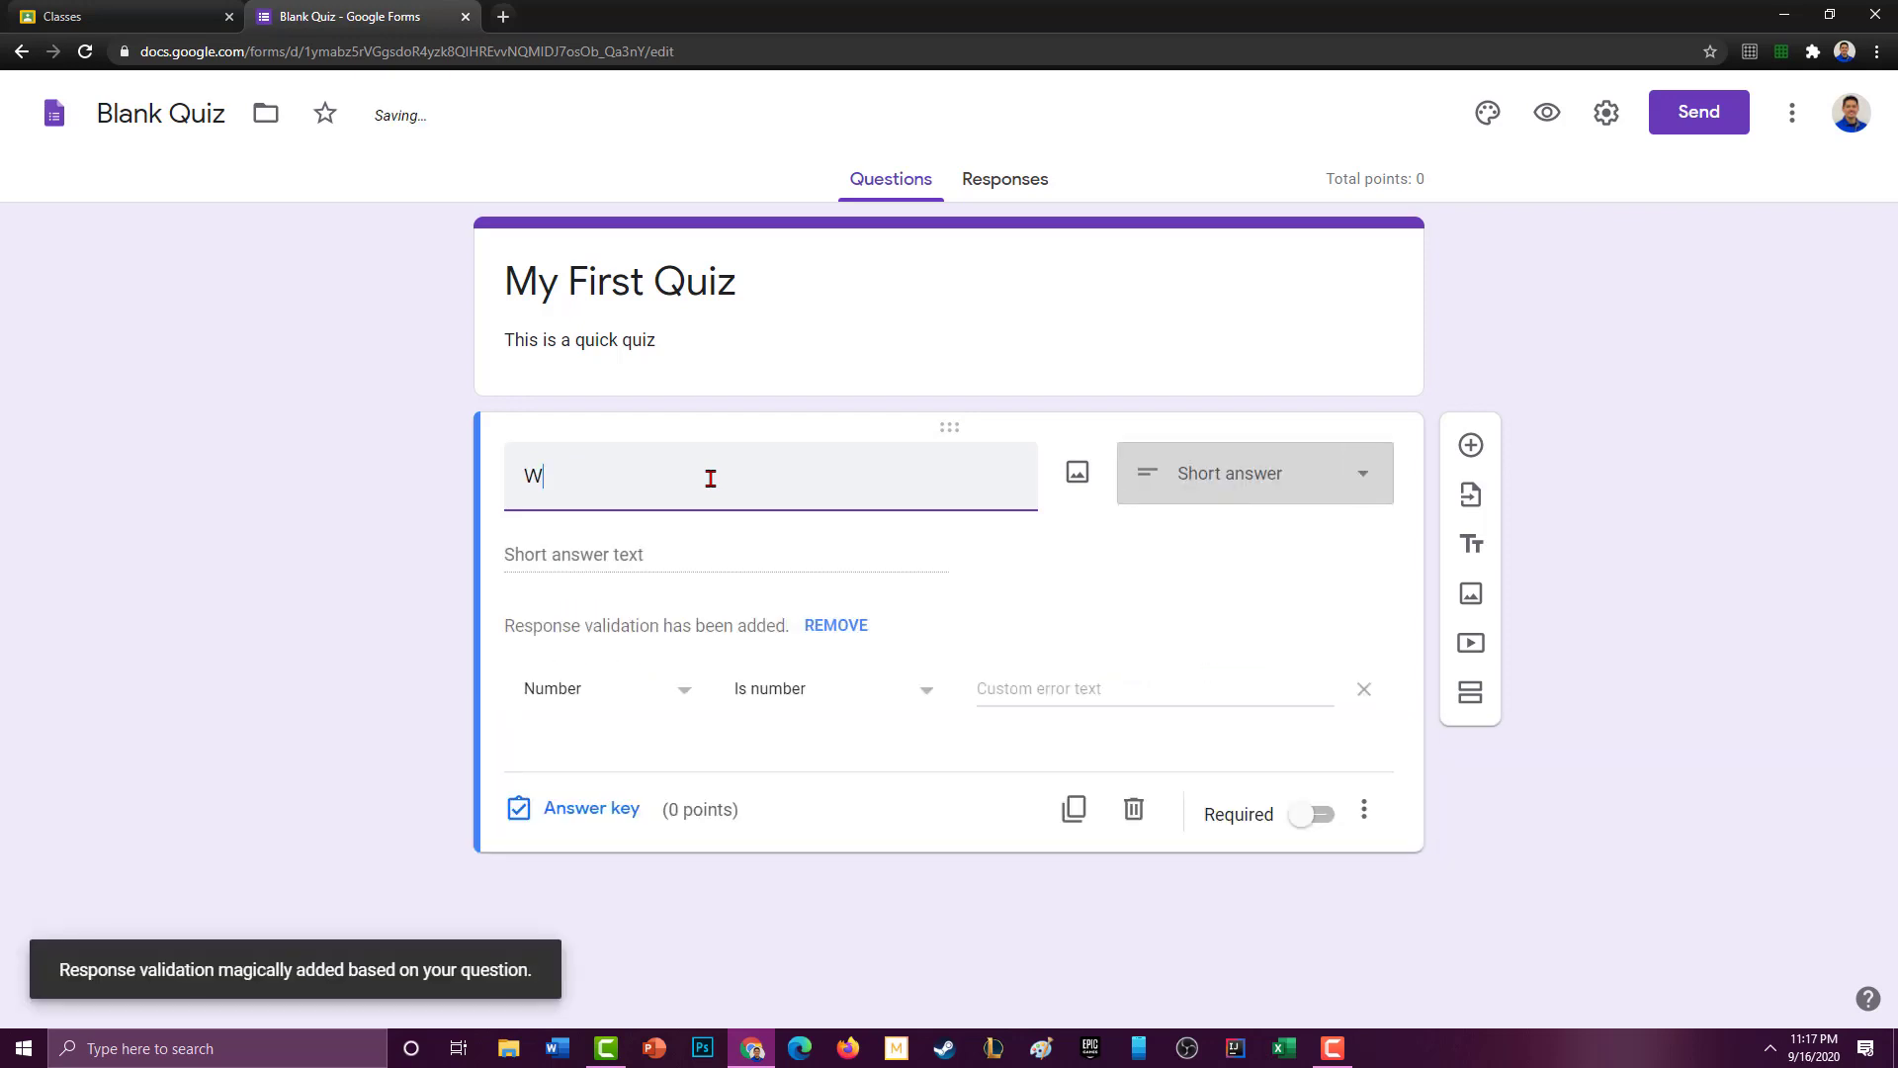
click(1275, 472)
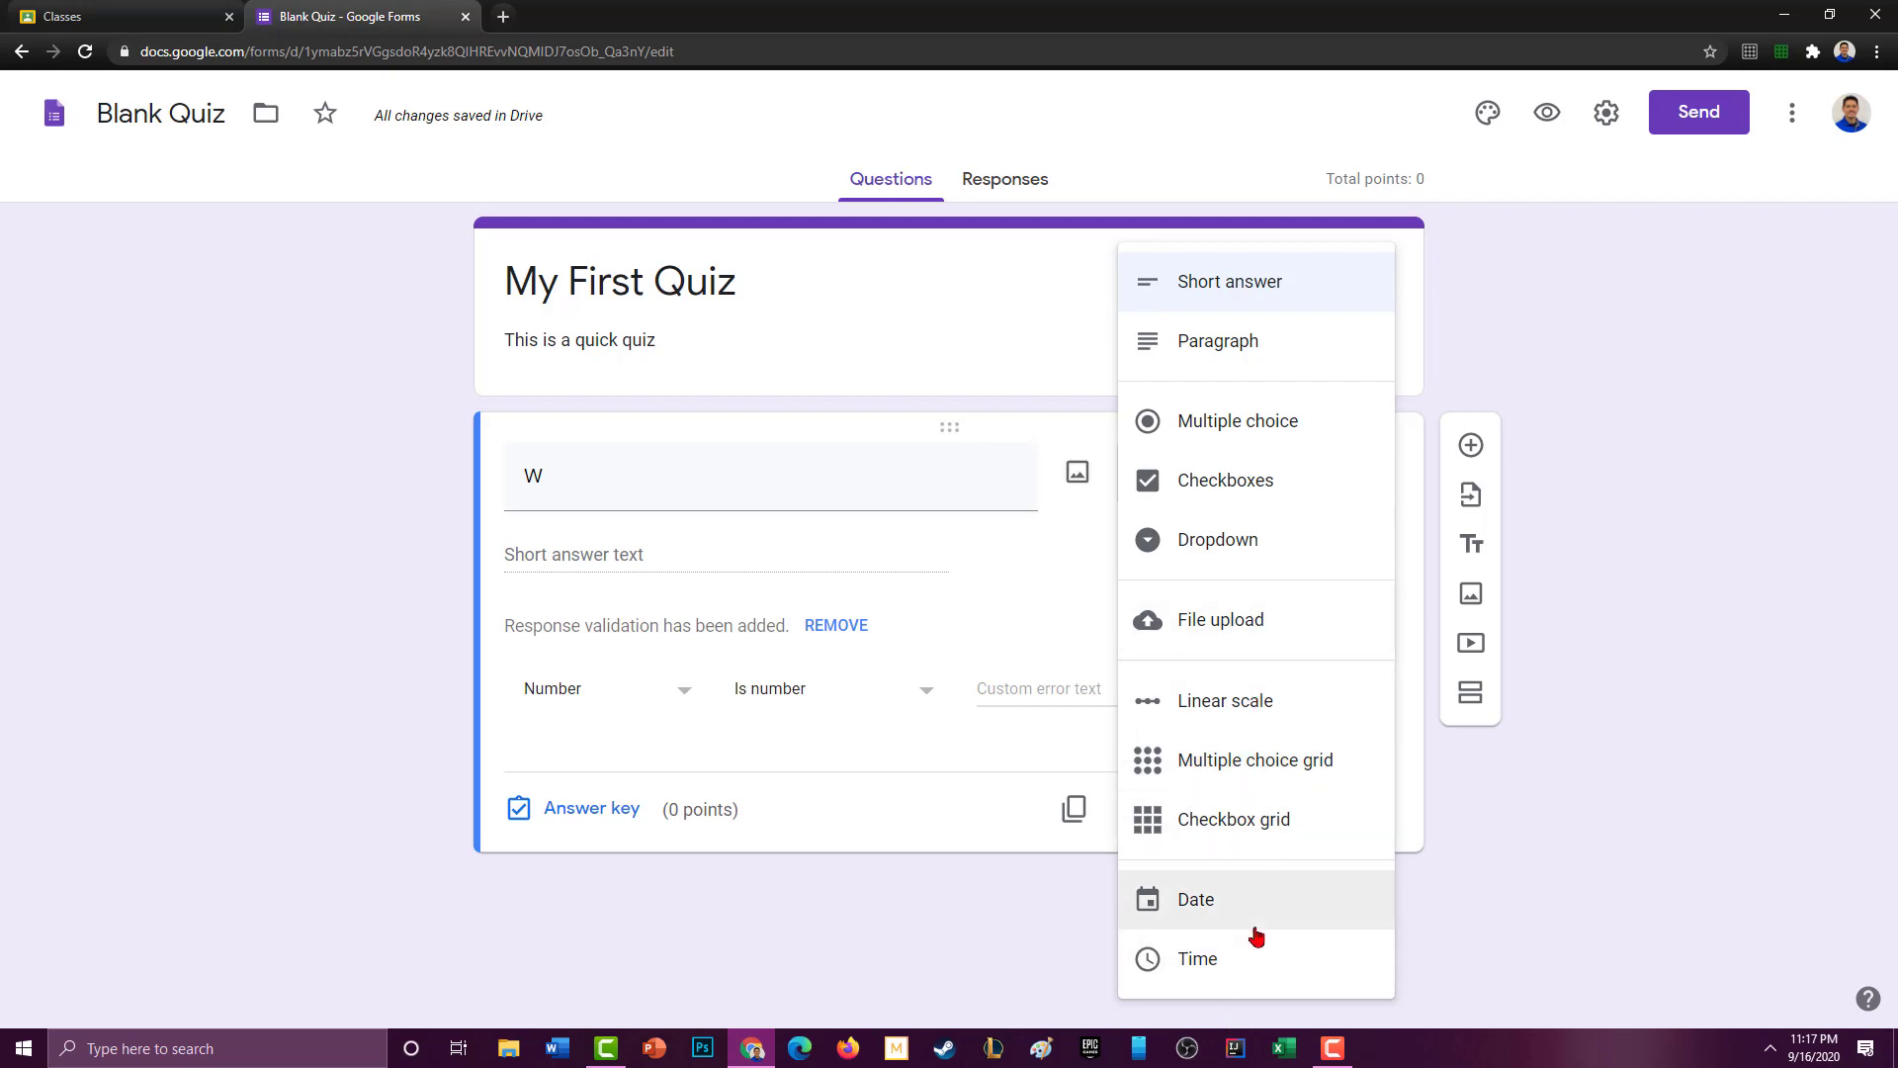
click(1319, 440)
click(654, 492)
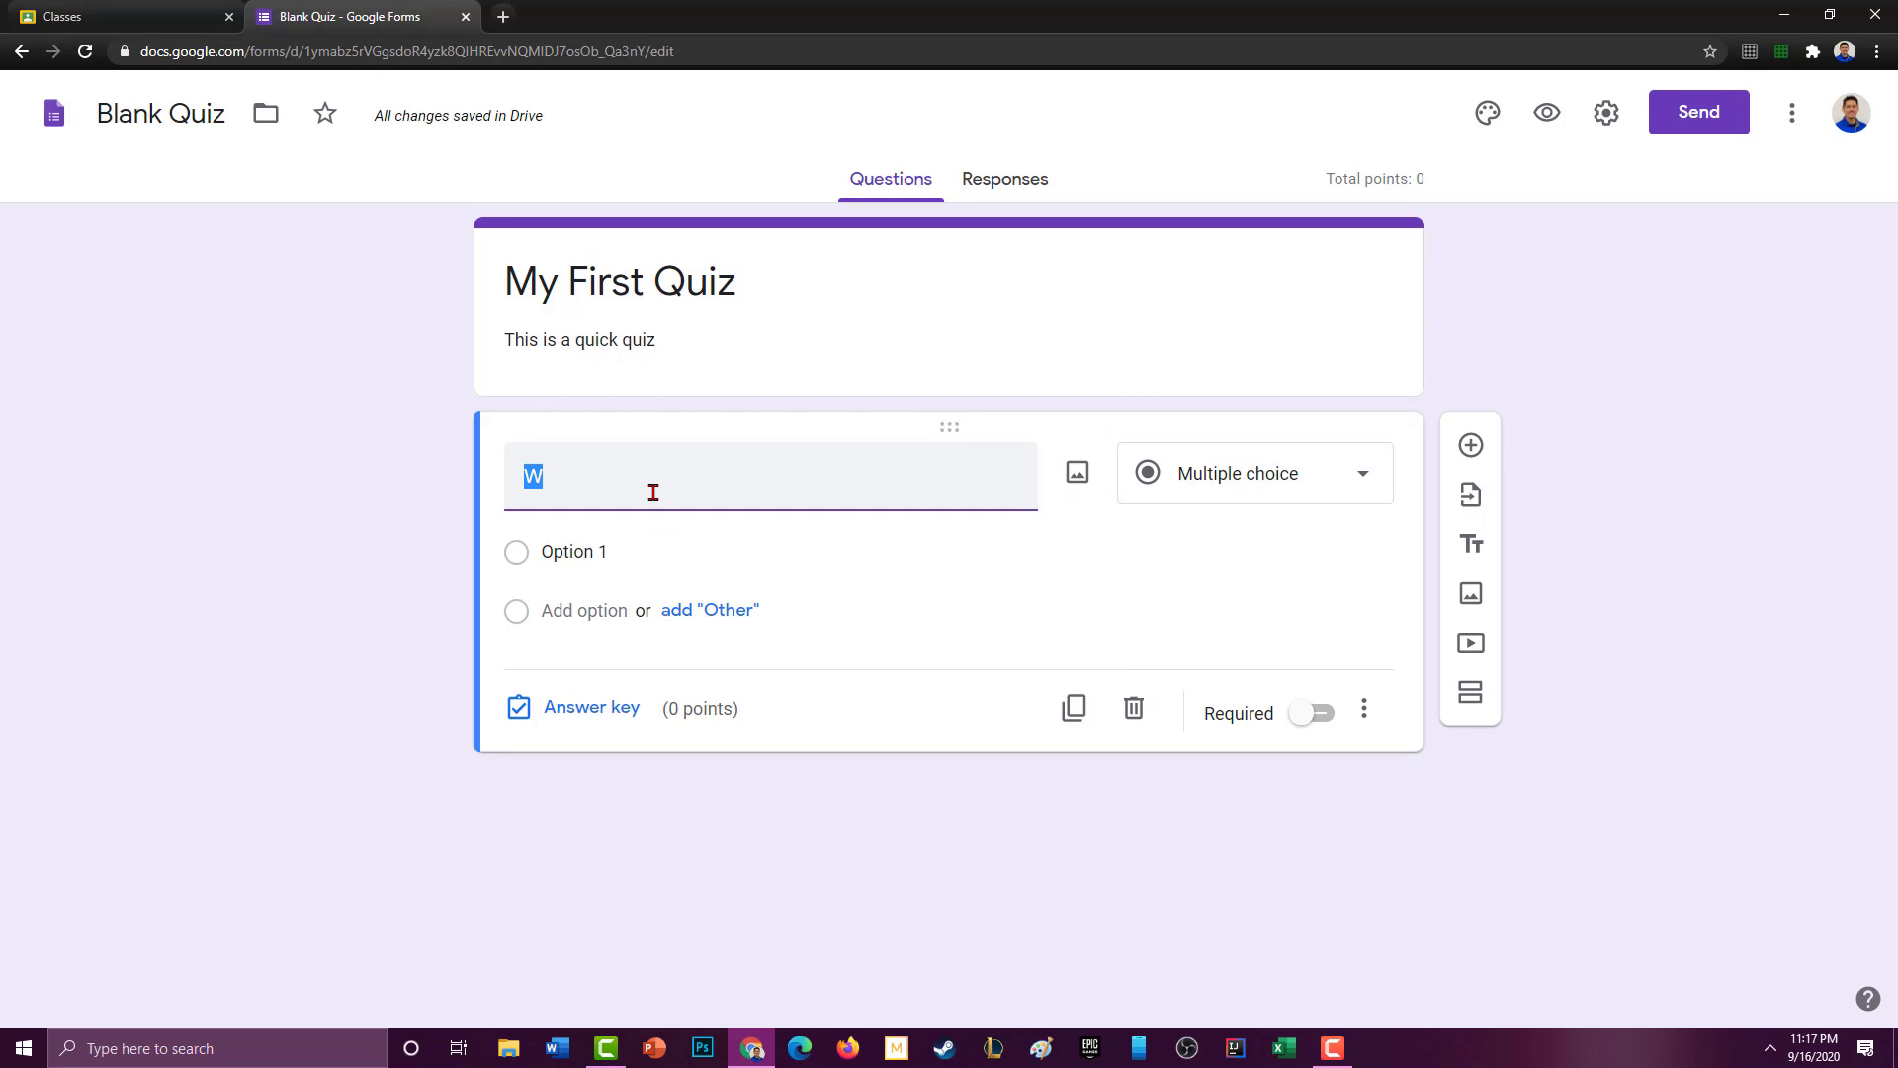
text(What city were you born in?)
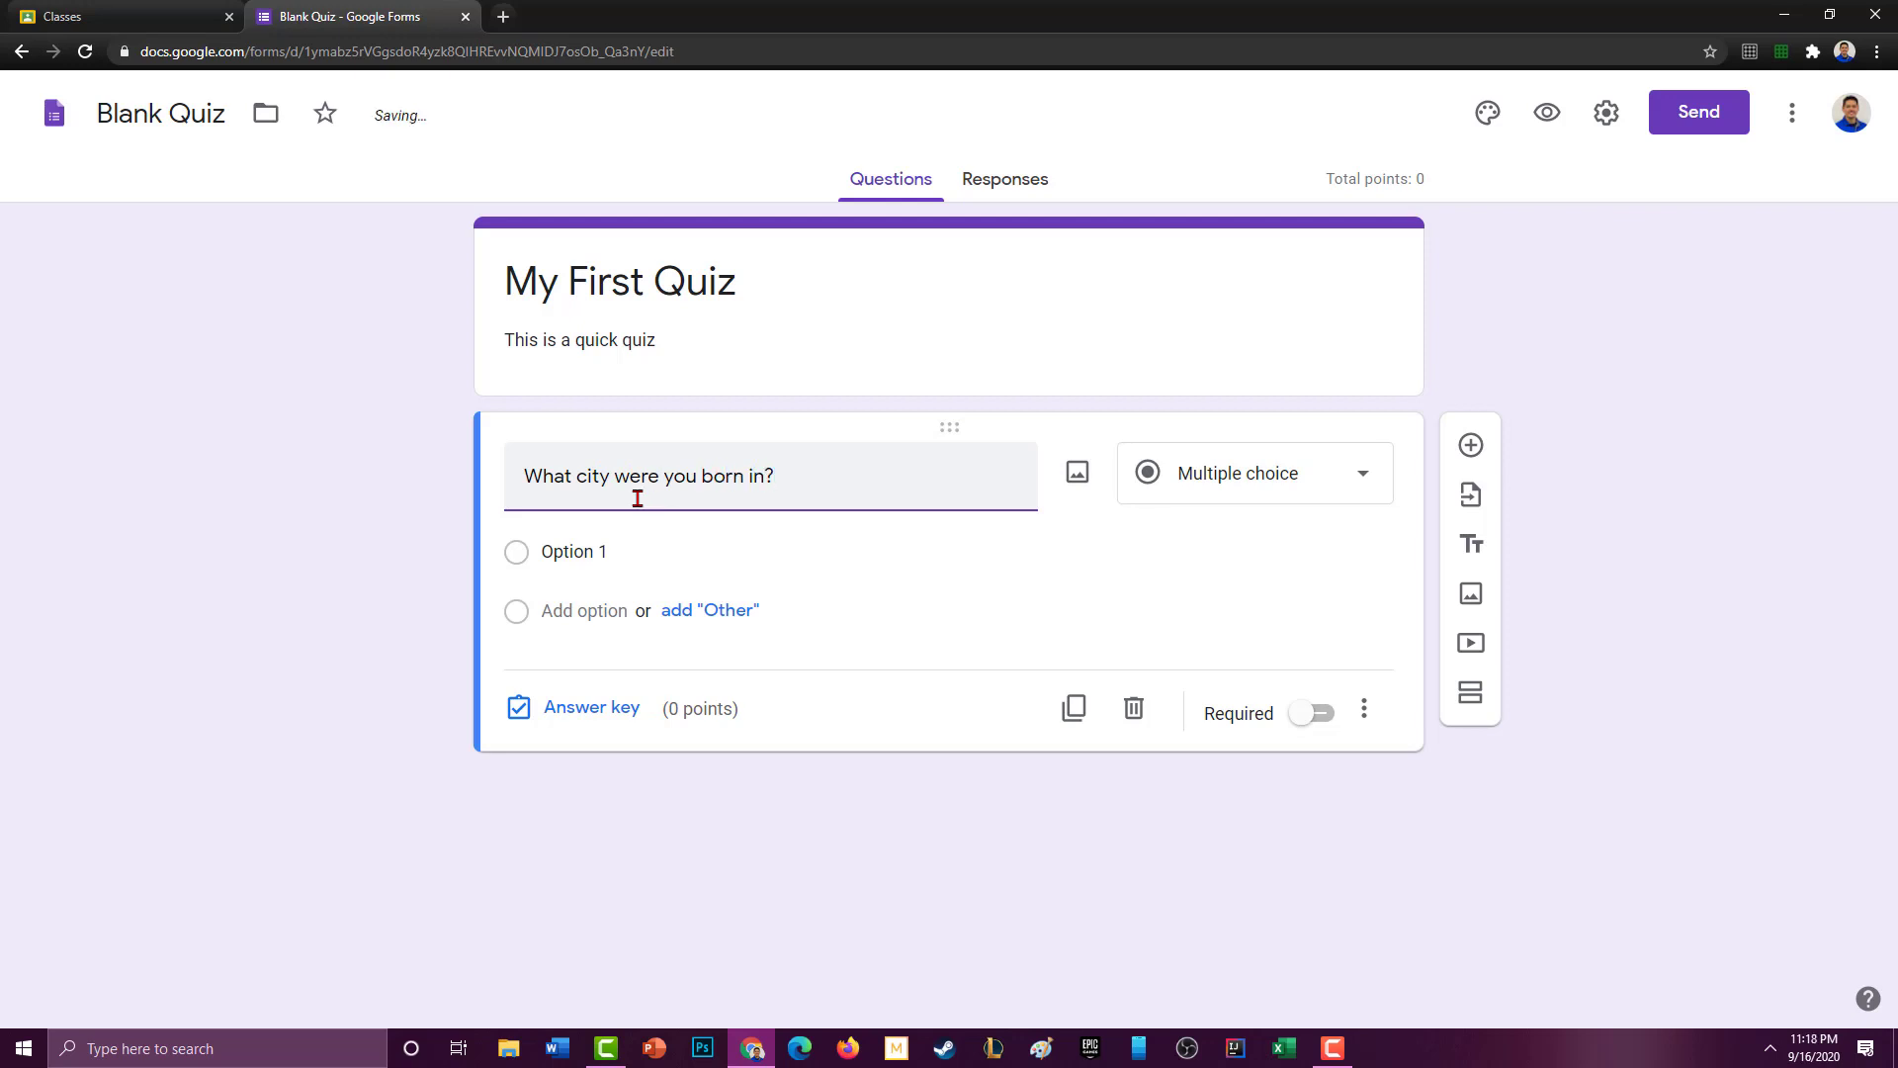
Step: Enter McAllen, Edinburg, Pharr and Weslaco as the answer options of the birth city question
click(591, 552)
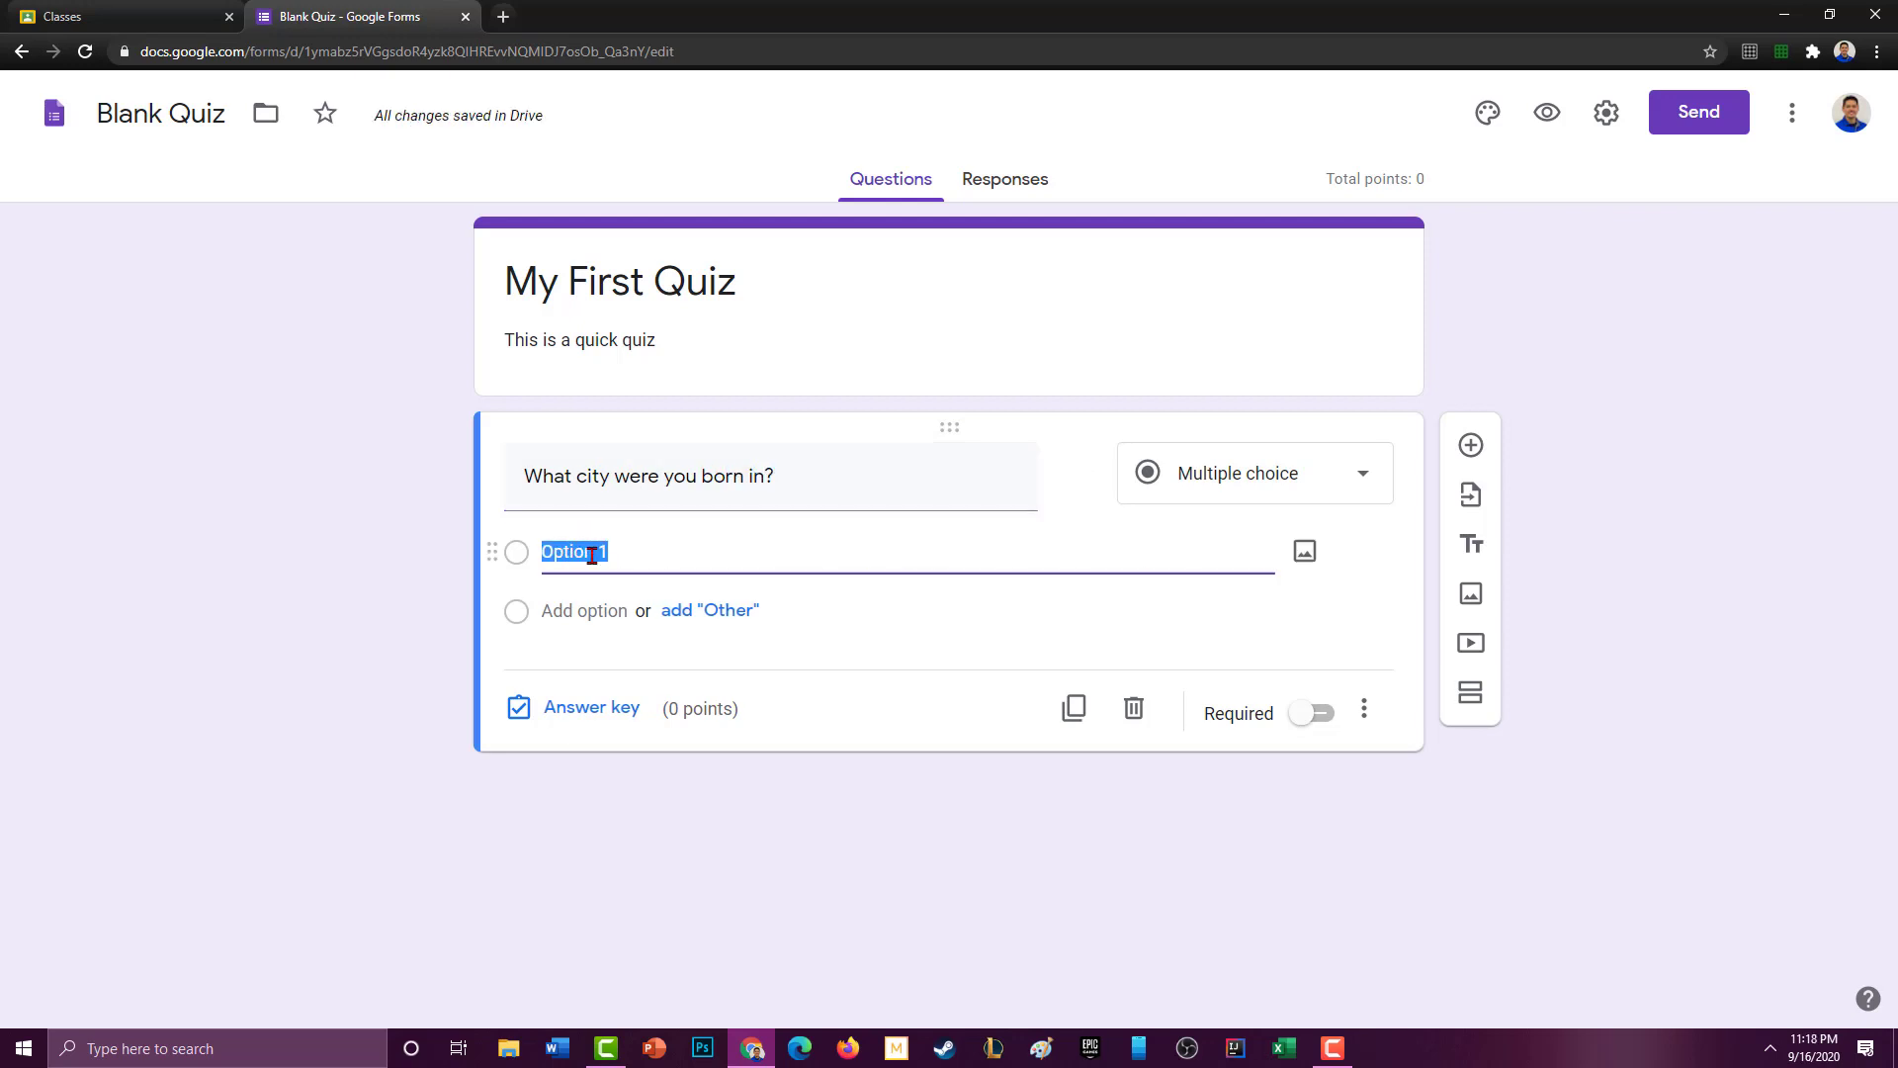
text(McAllen)
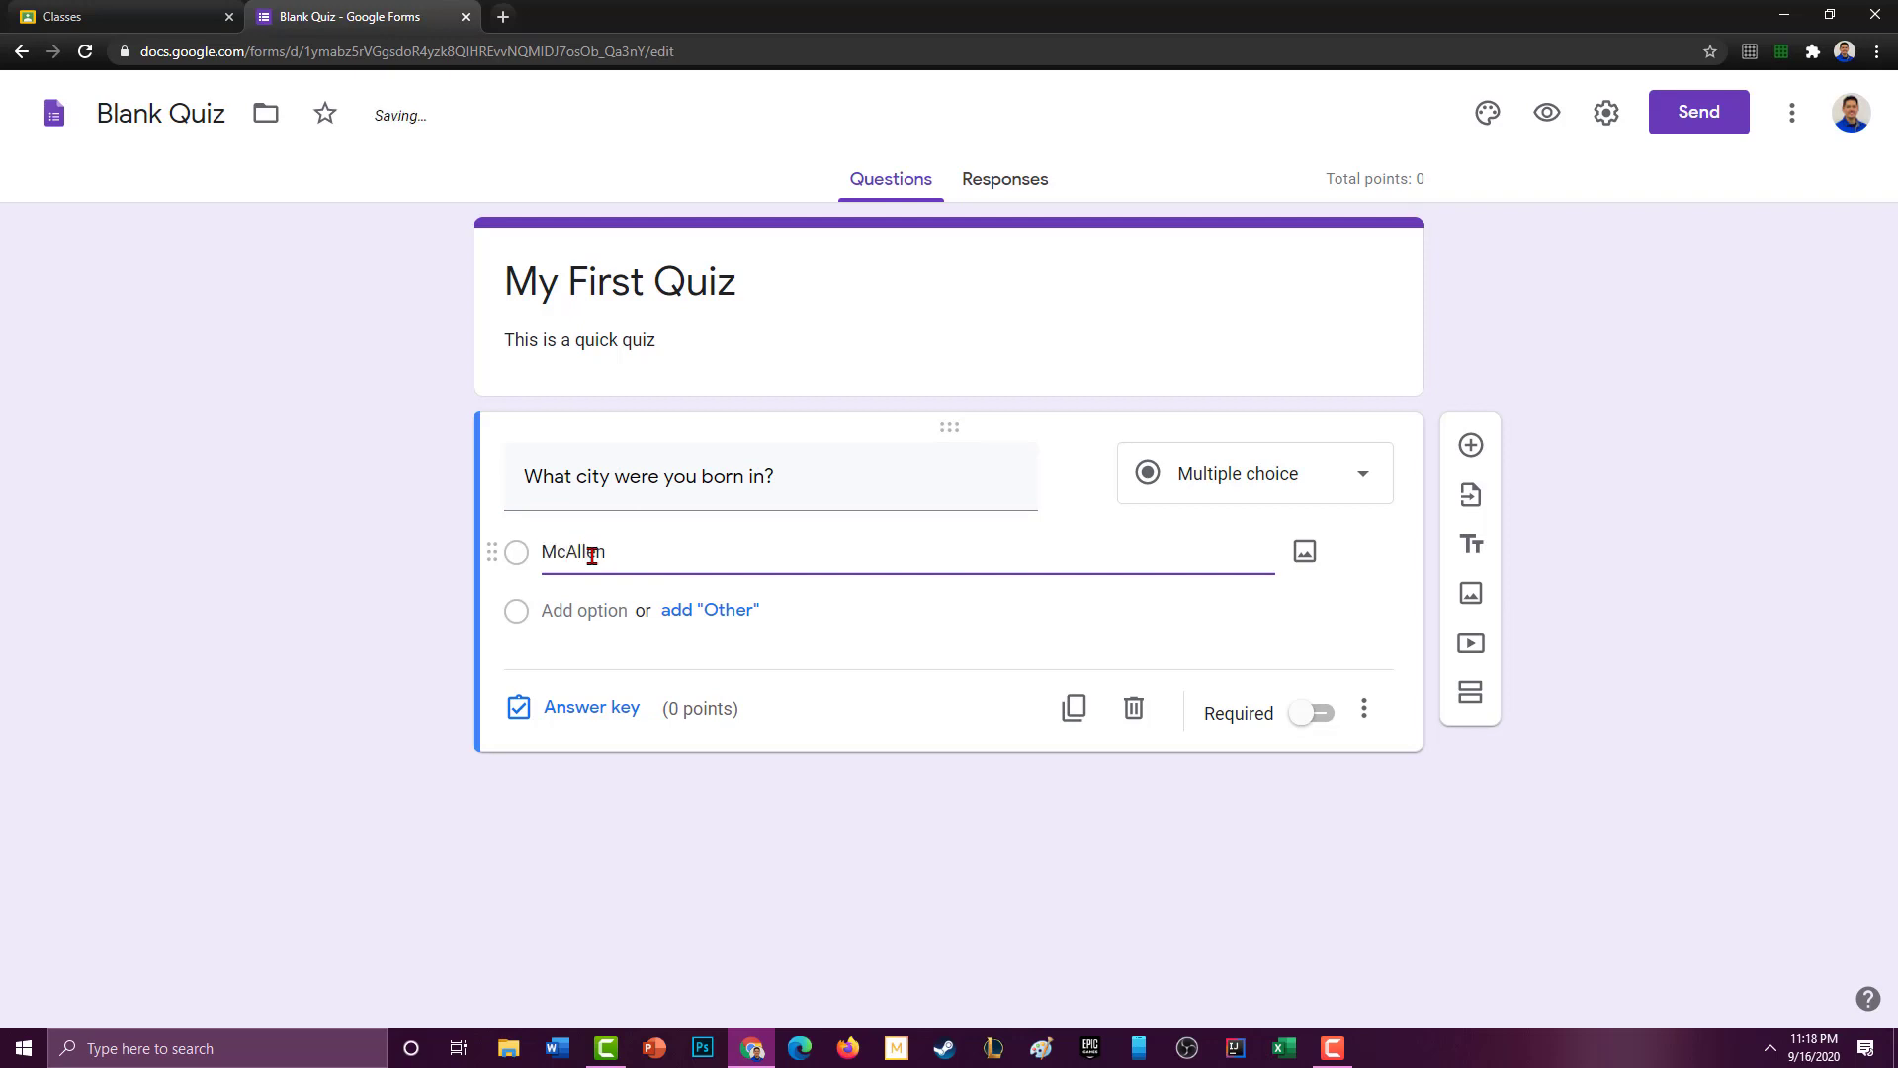
click(573, 613)
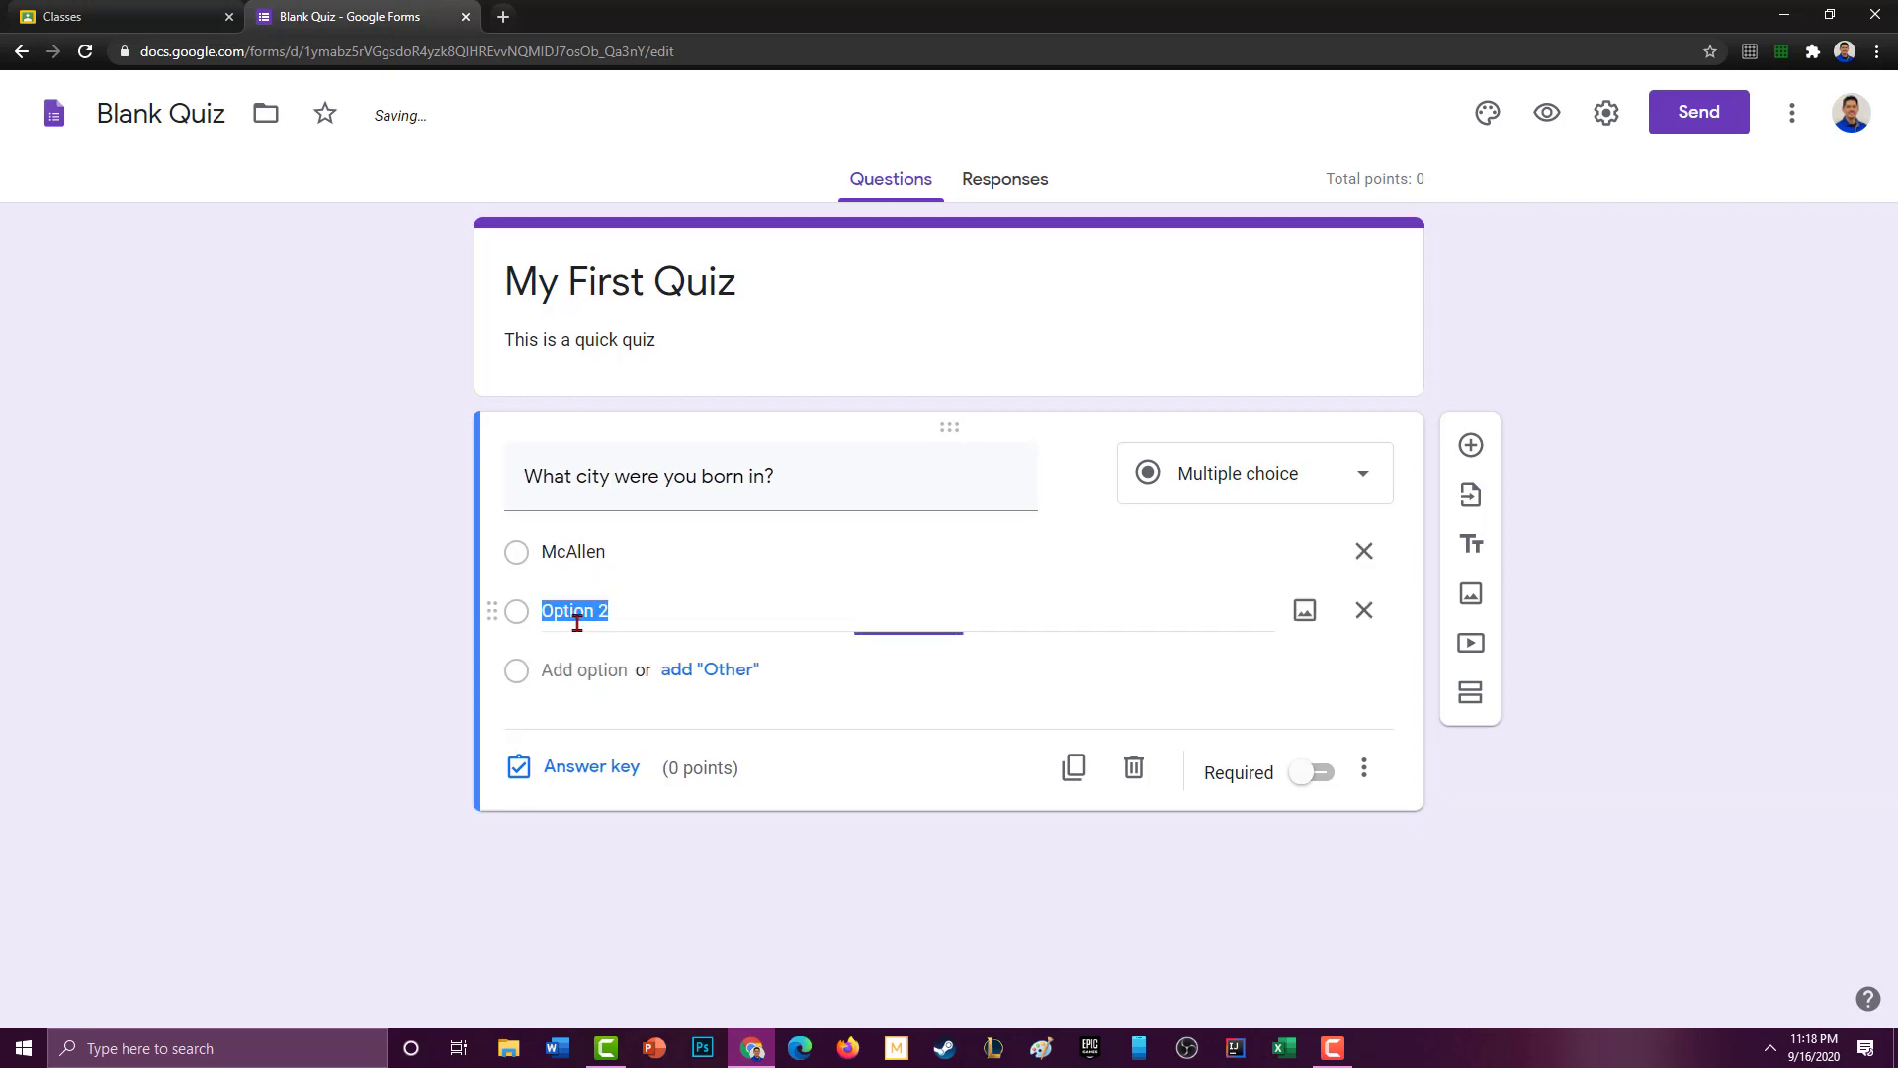
text(Ed)
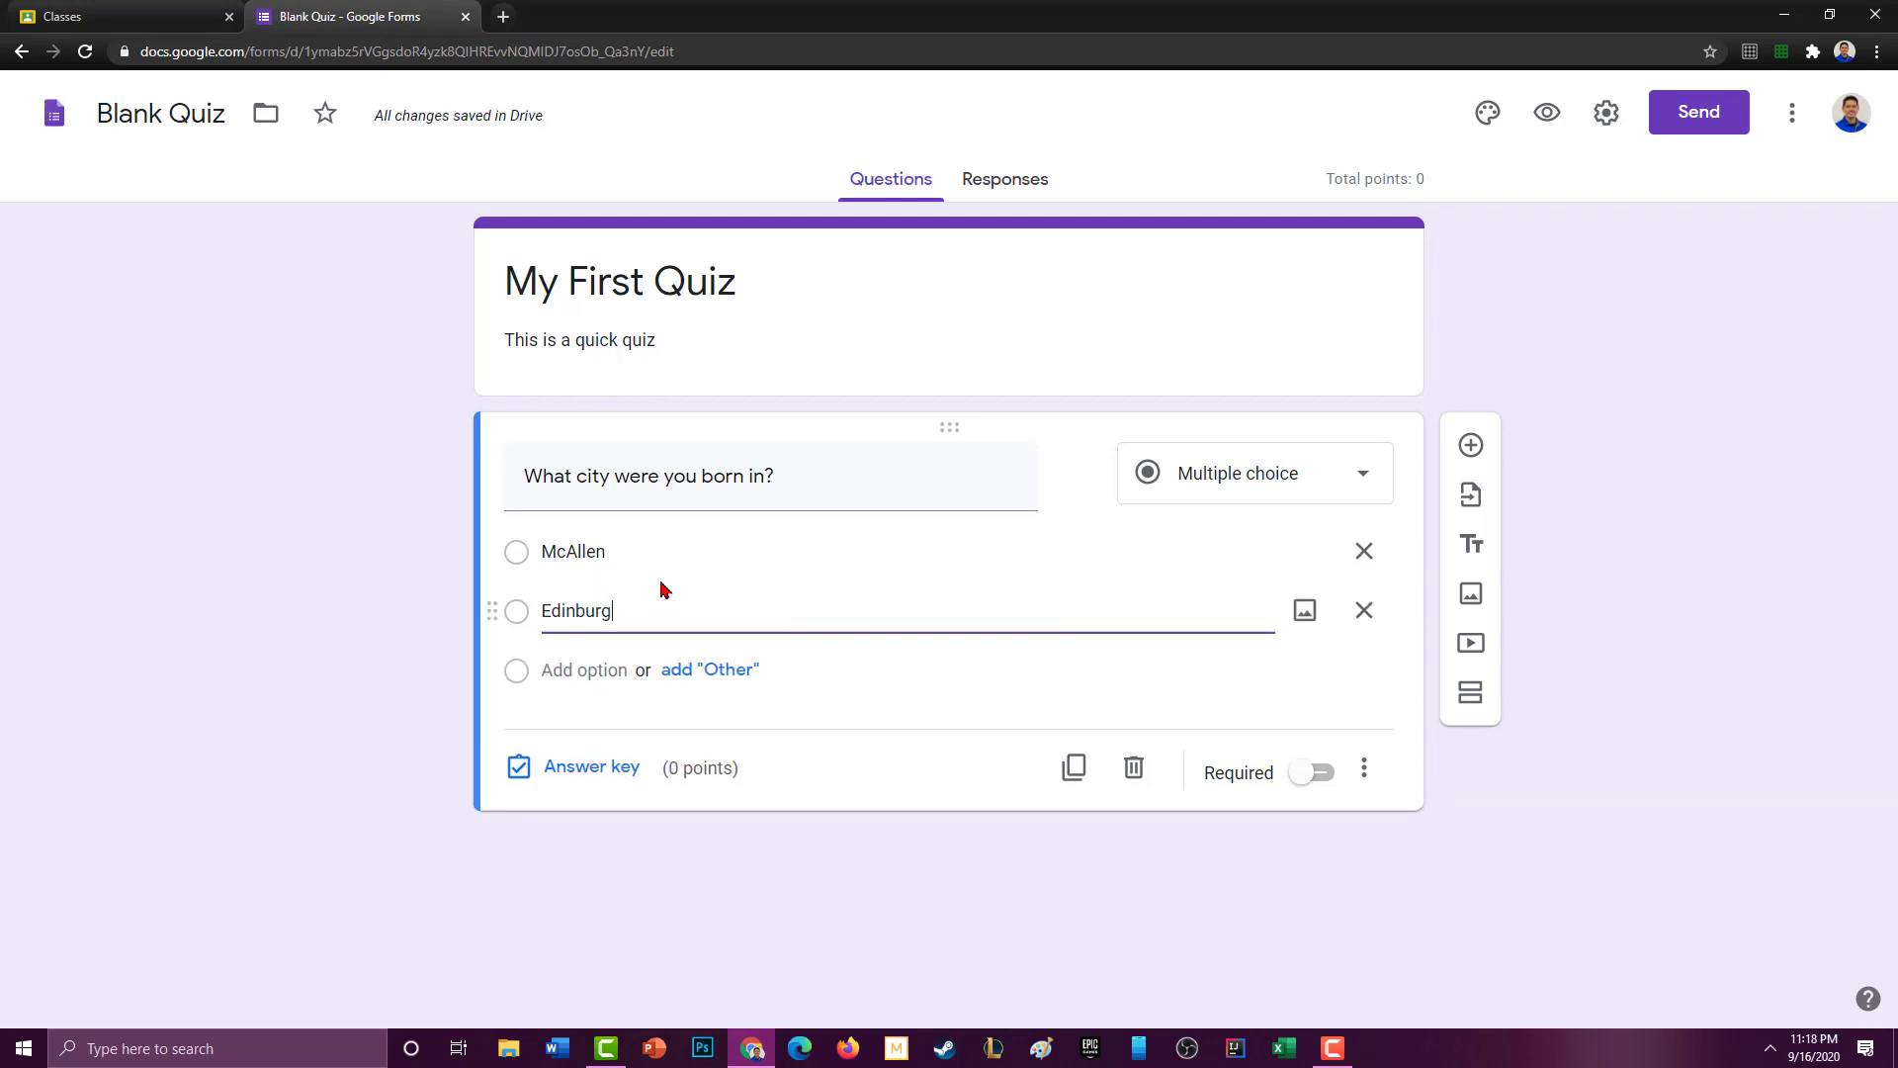
text(inburg)
click(593, 670)
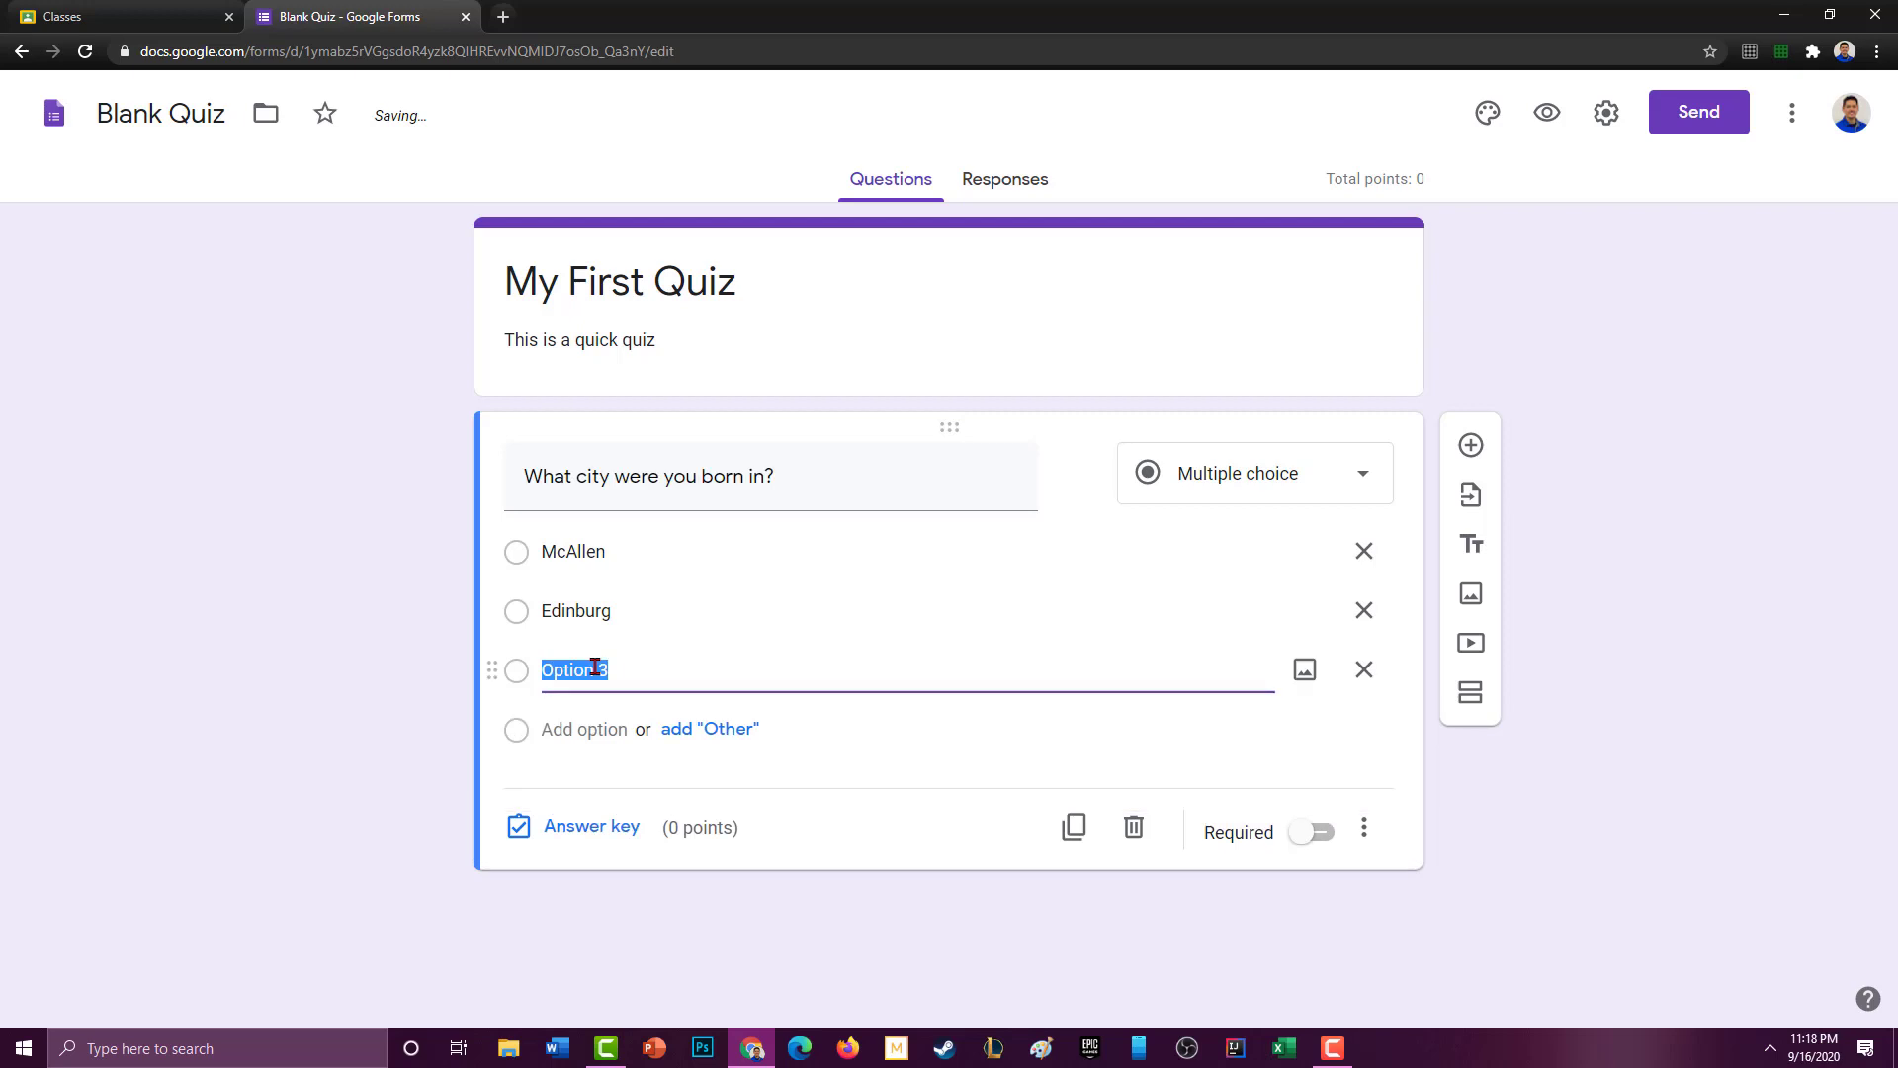
text(Pharr)
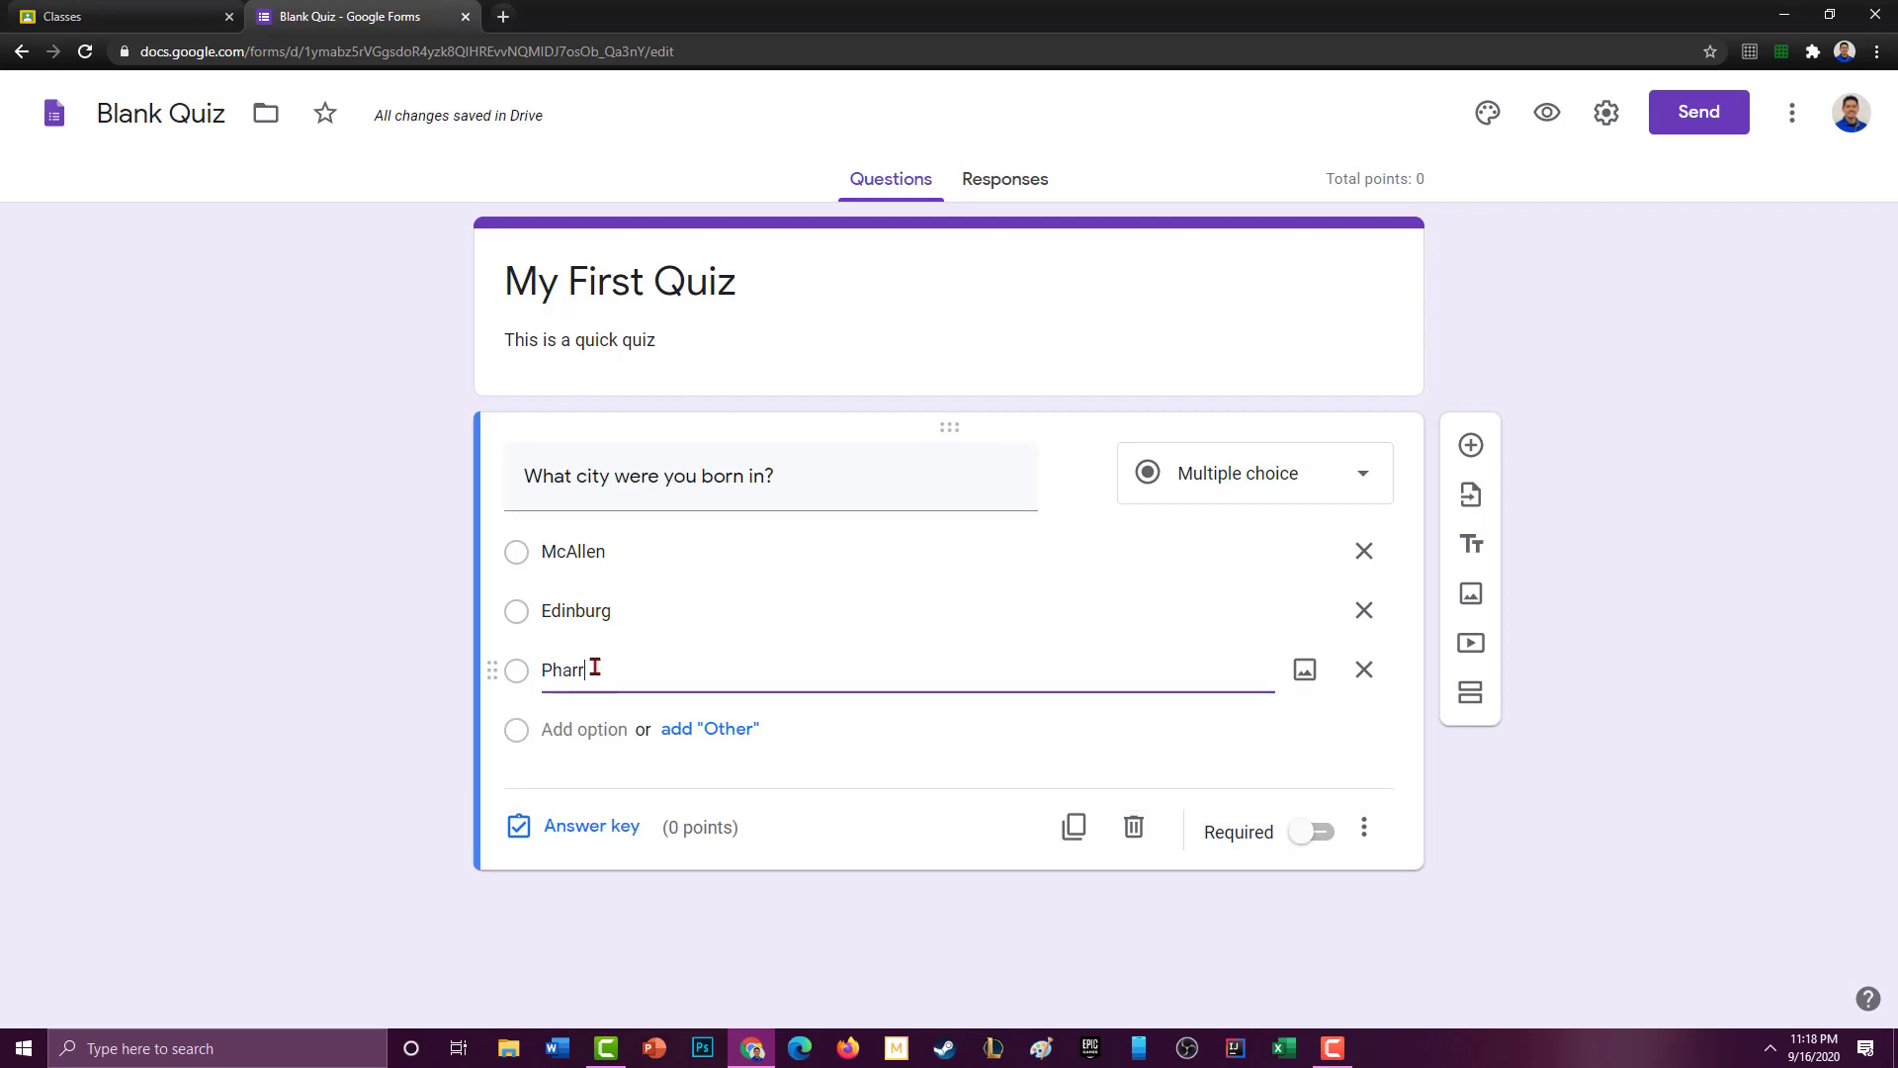
click(584, 729)
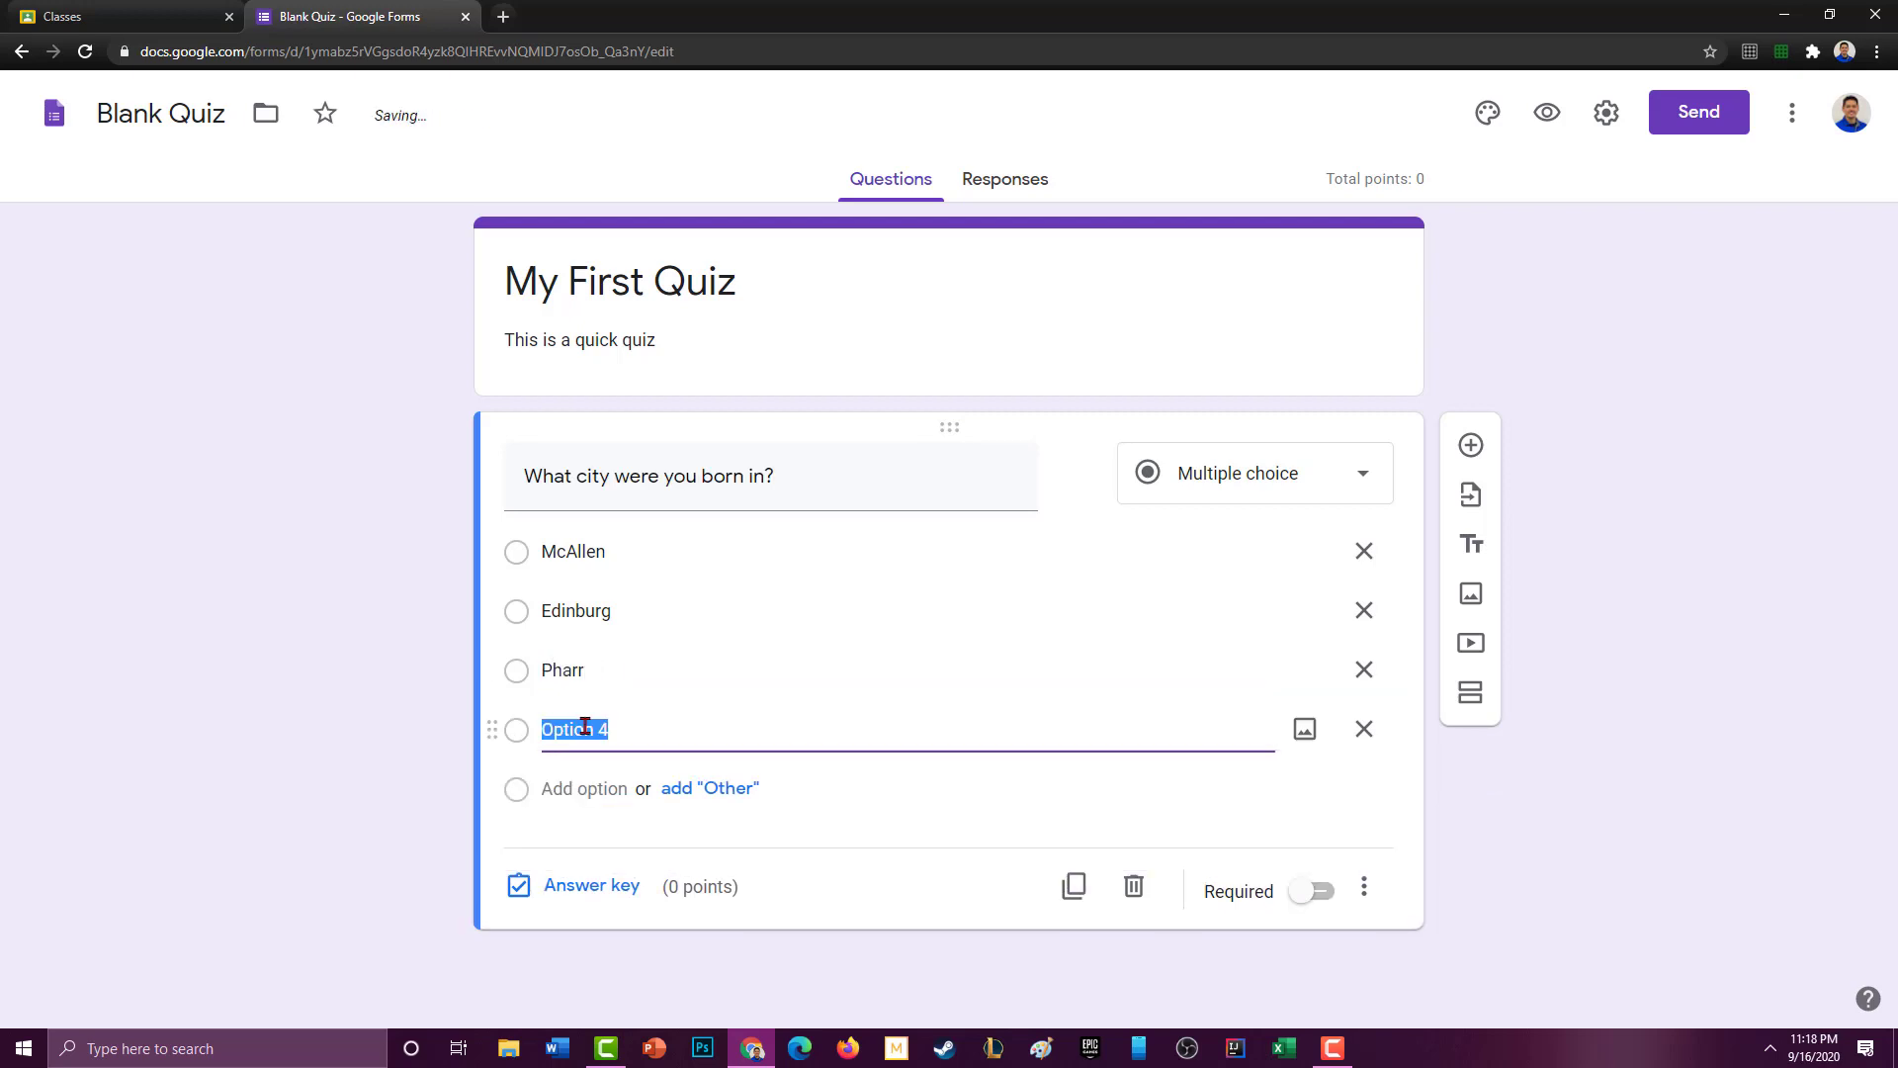
text(Weslaco)
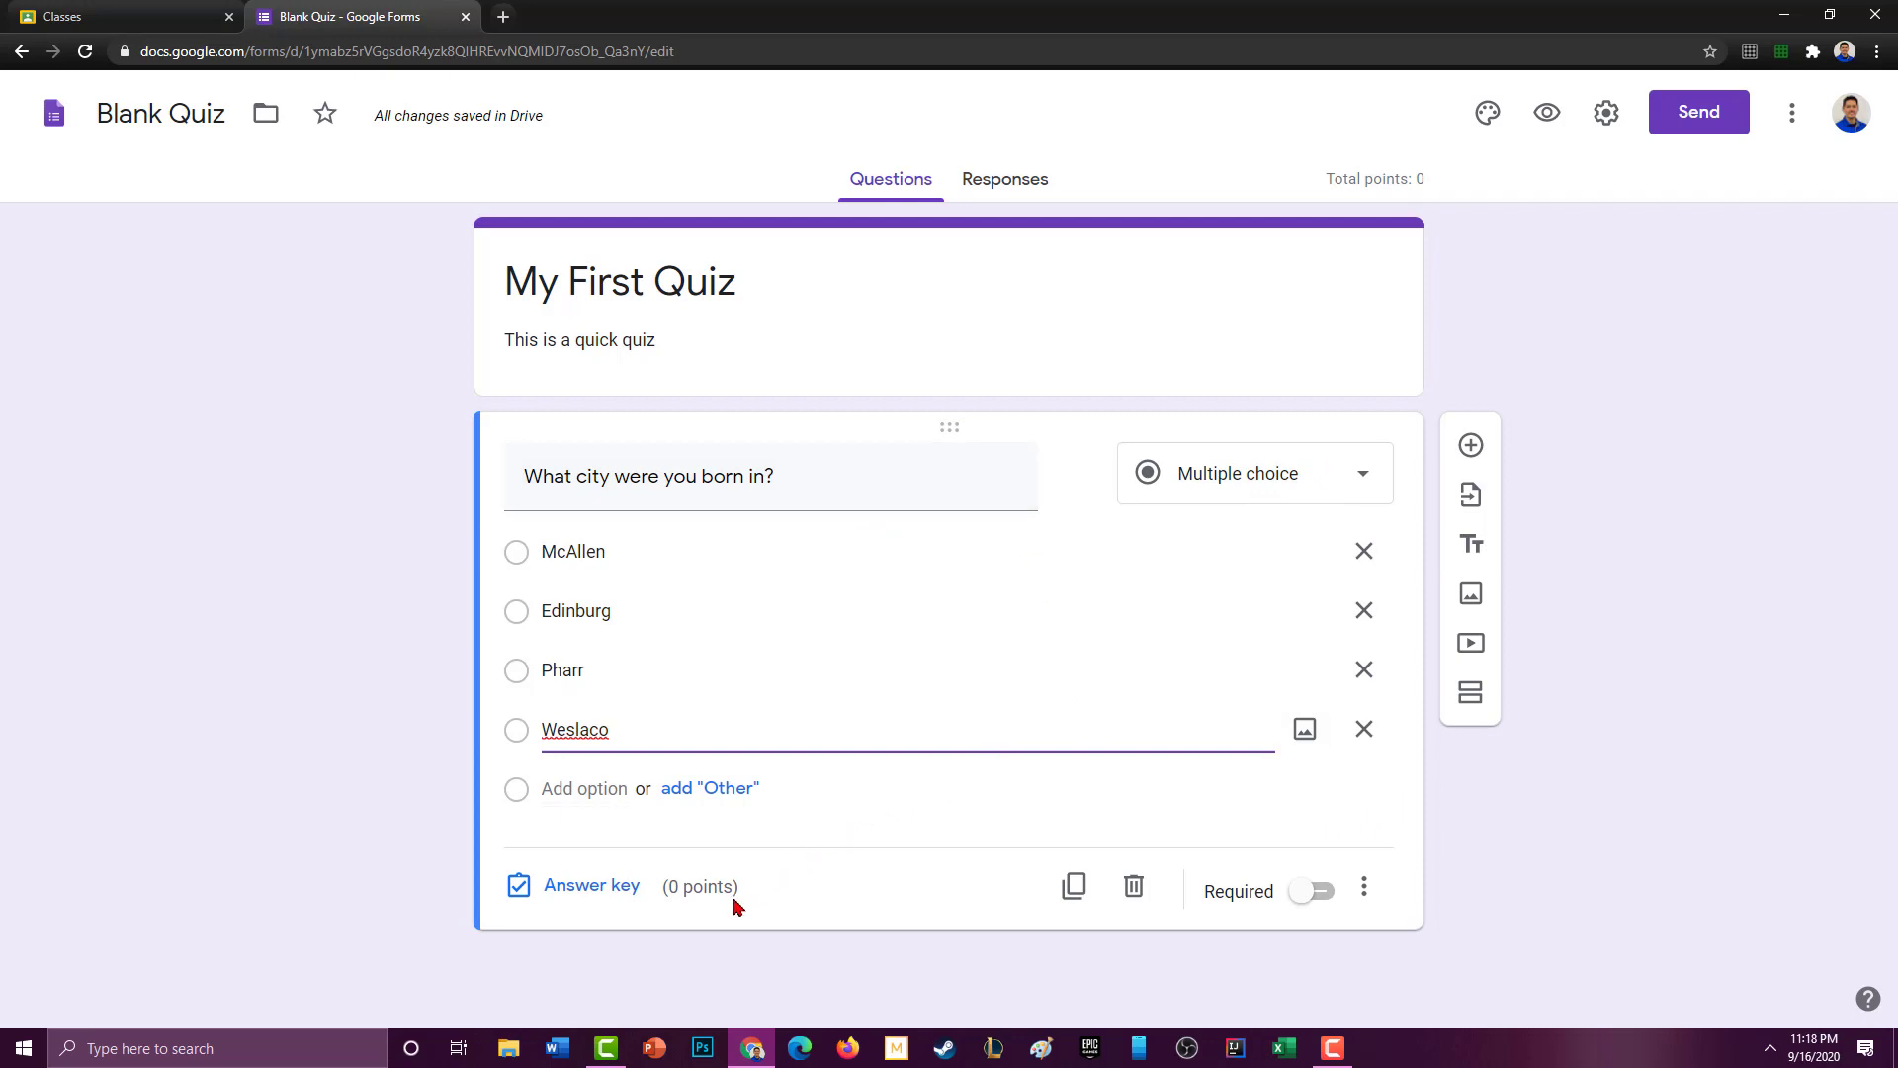
Step: Add a second question below the birth city question and make it a linear scale
click(1482, 458)
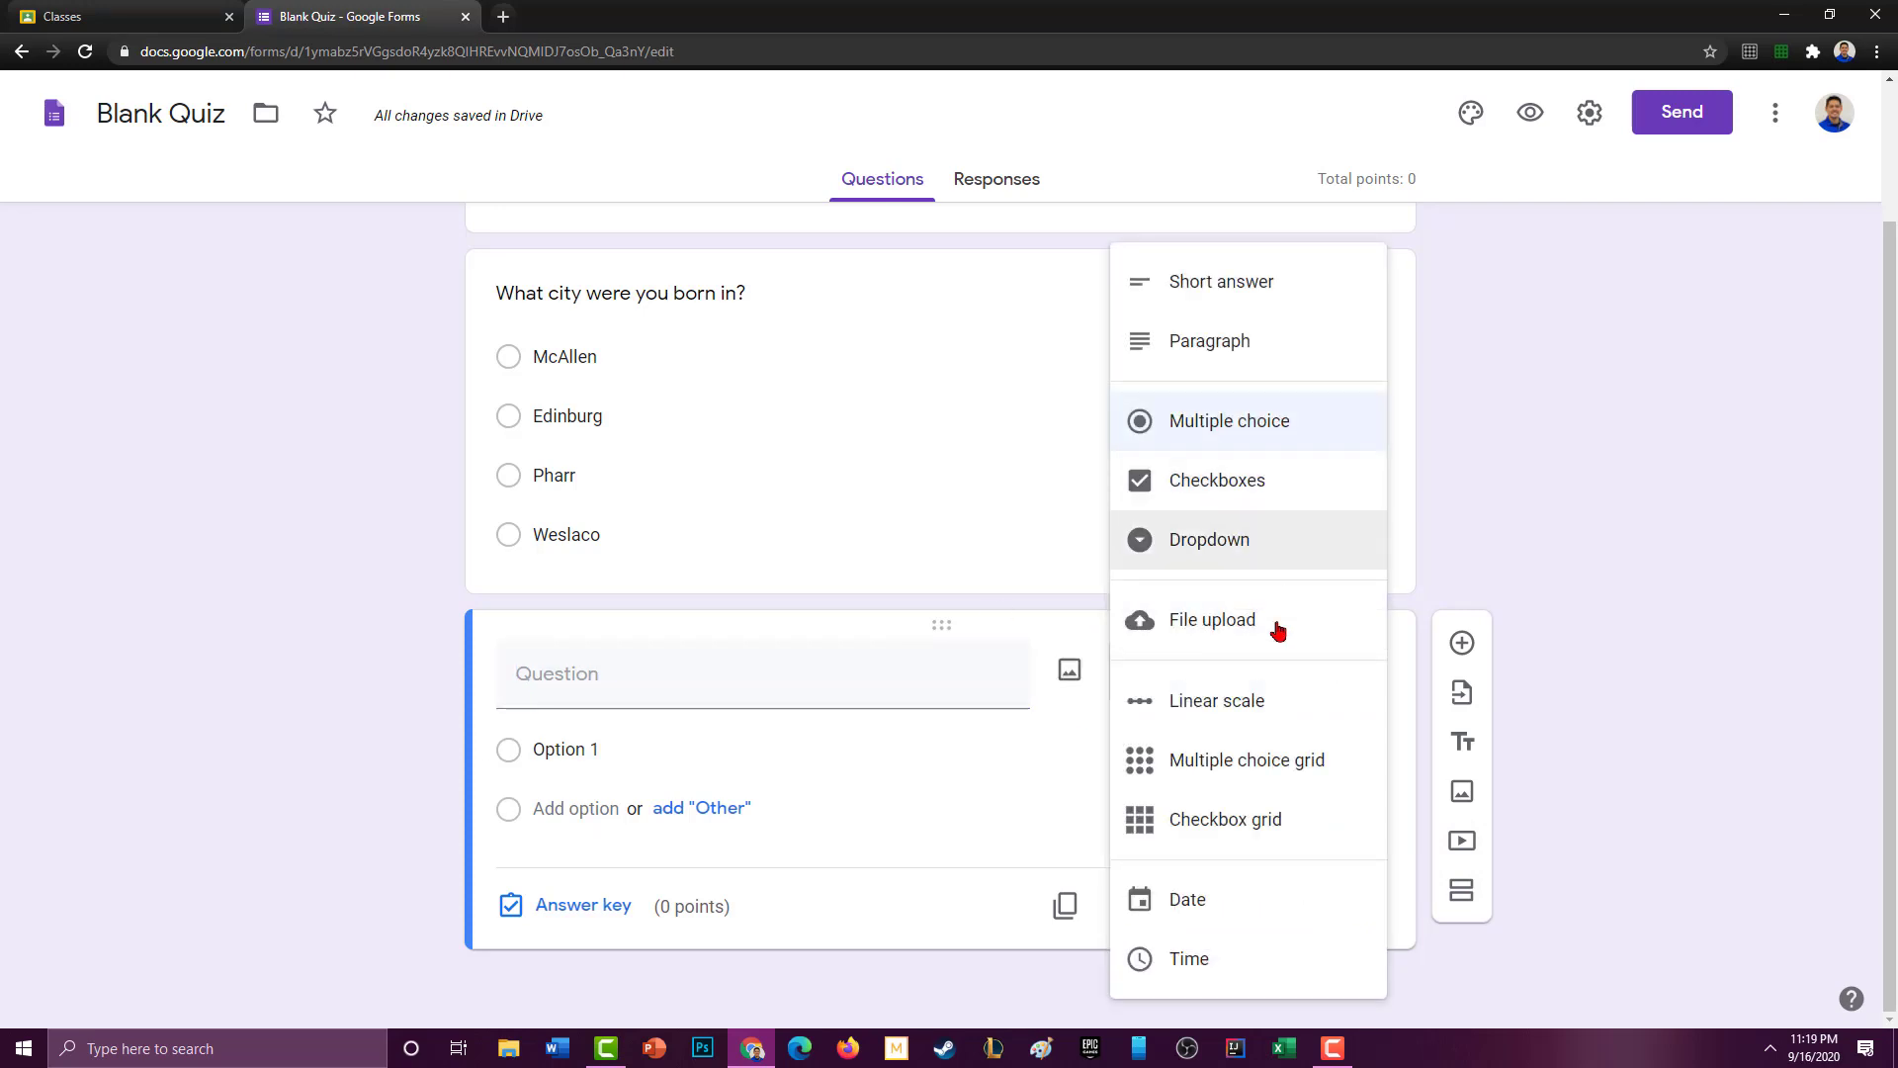
click(1268, 704)
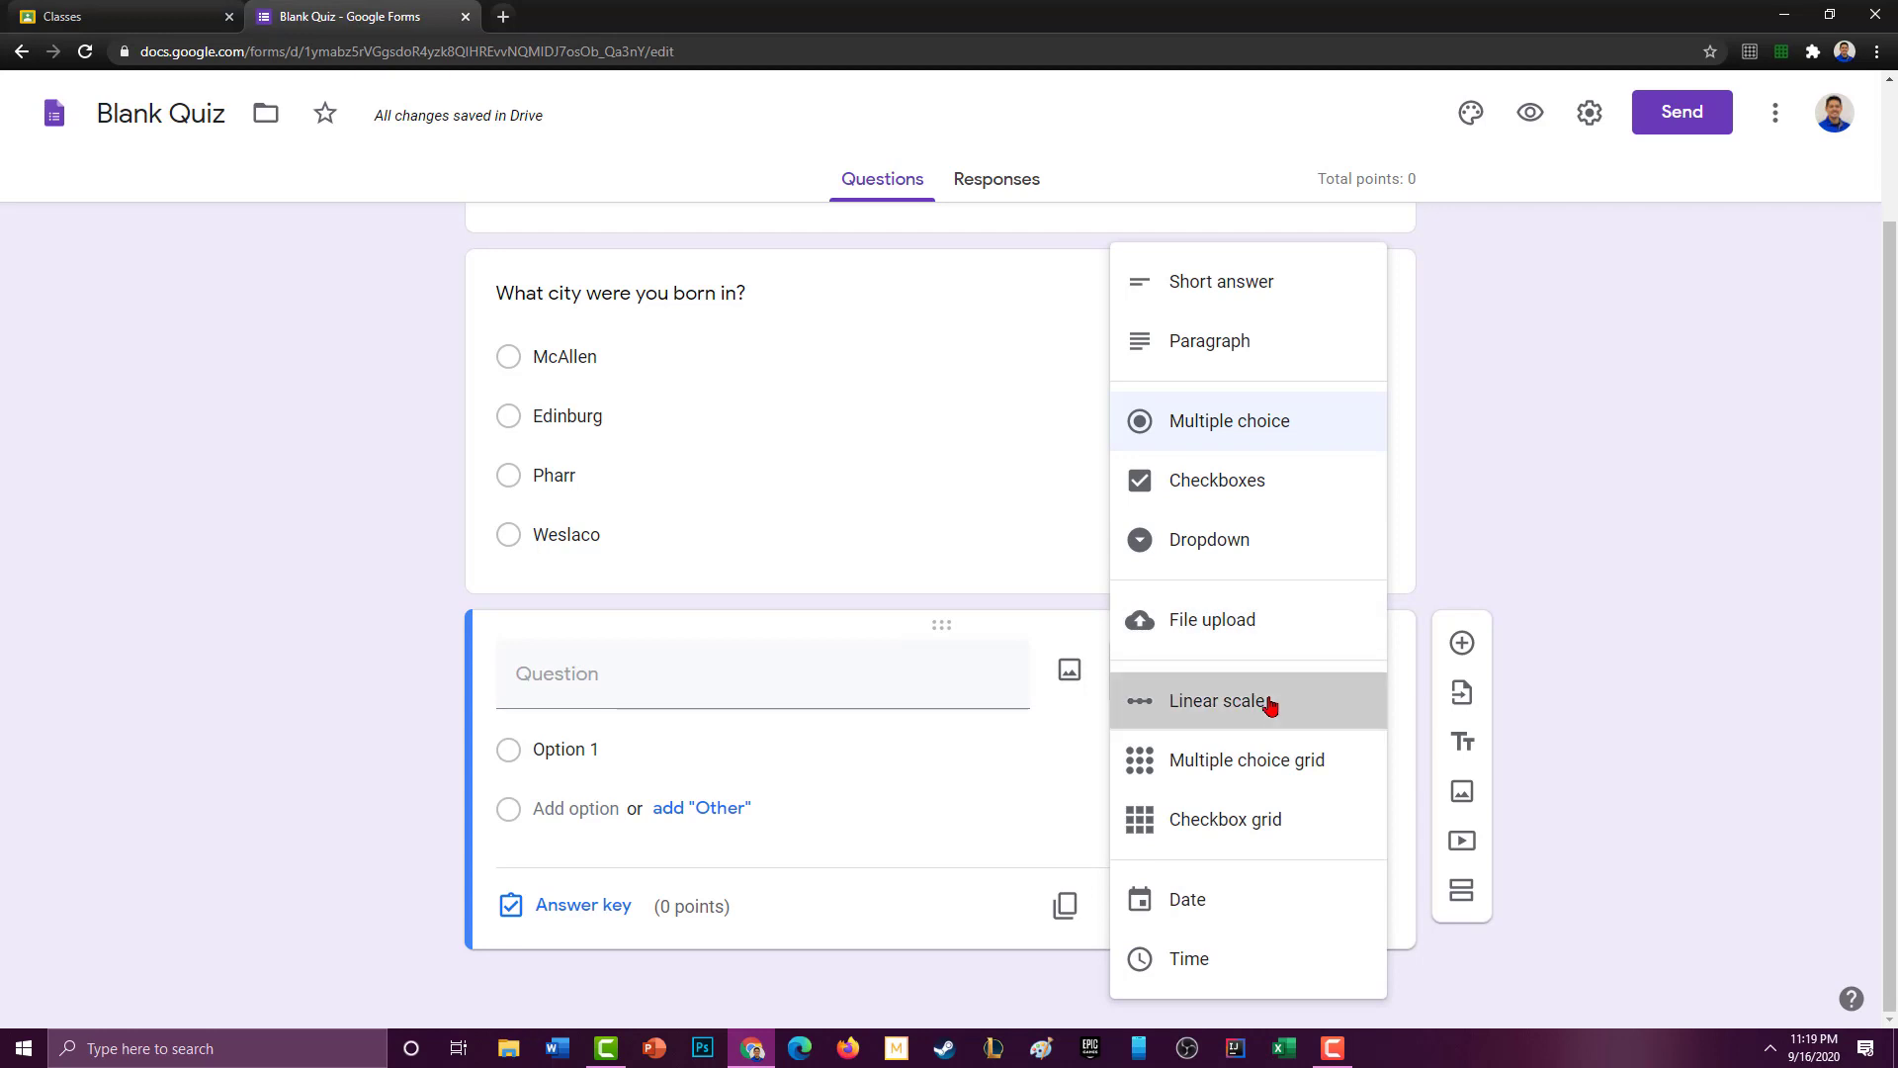
click(643, 672)
mouse_move(1055, 698)
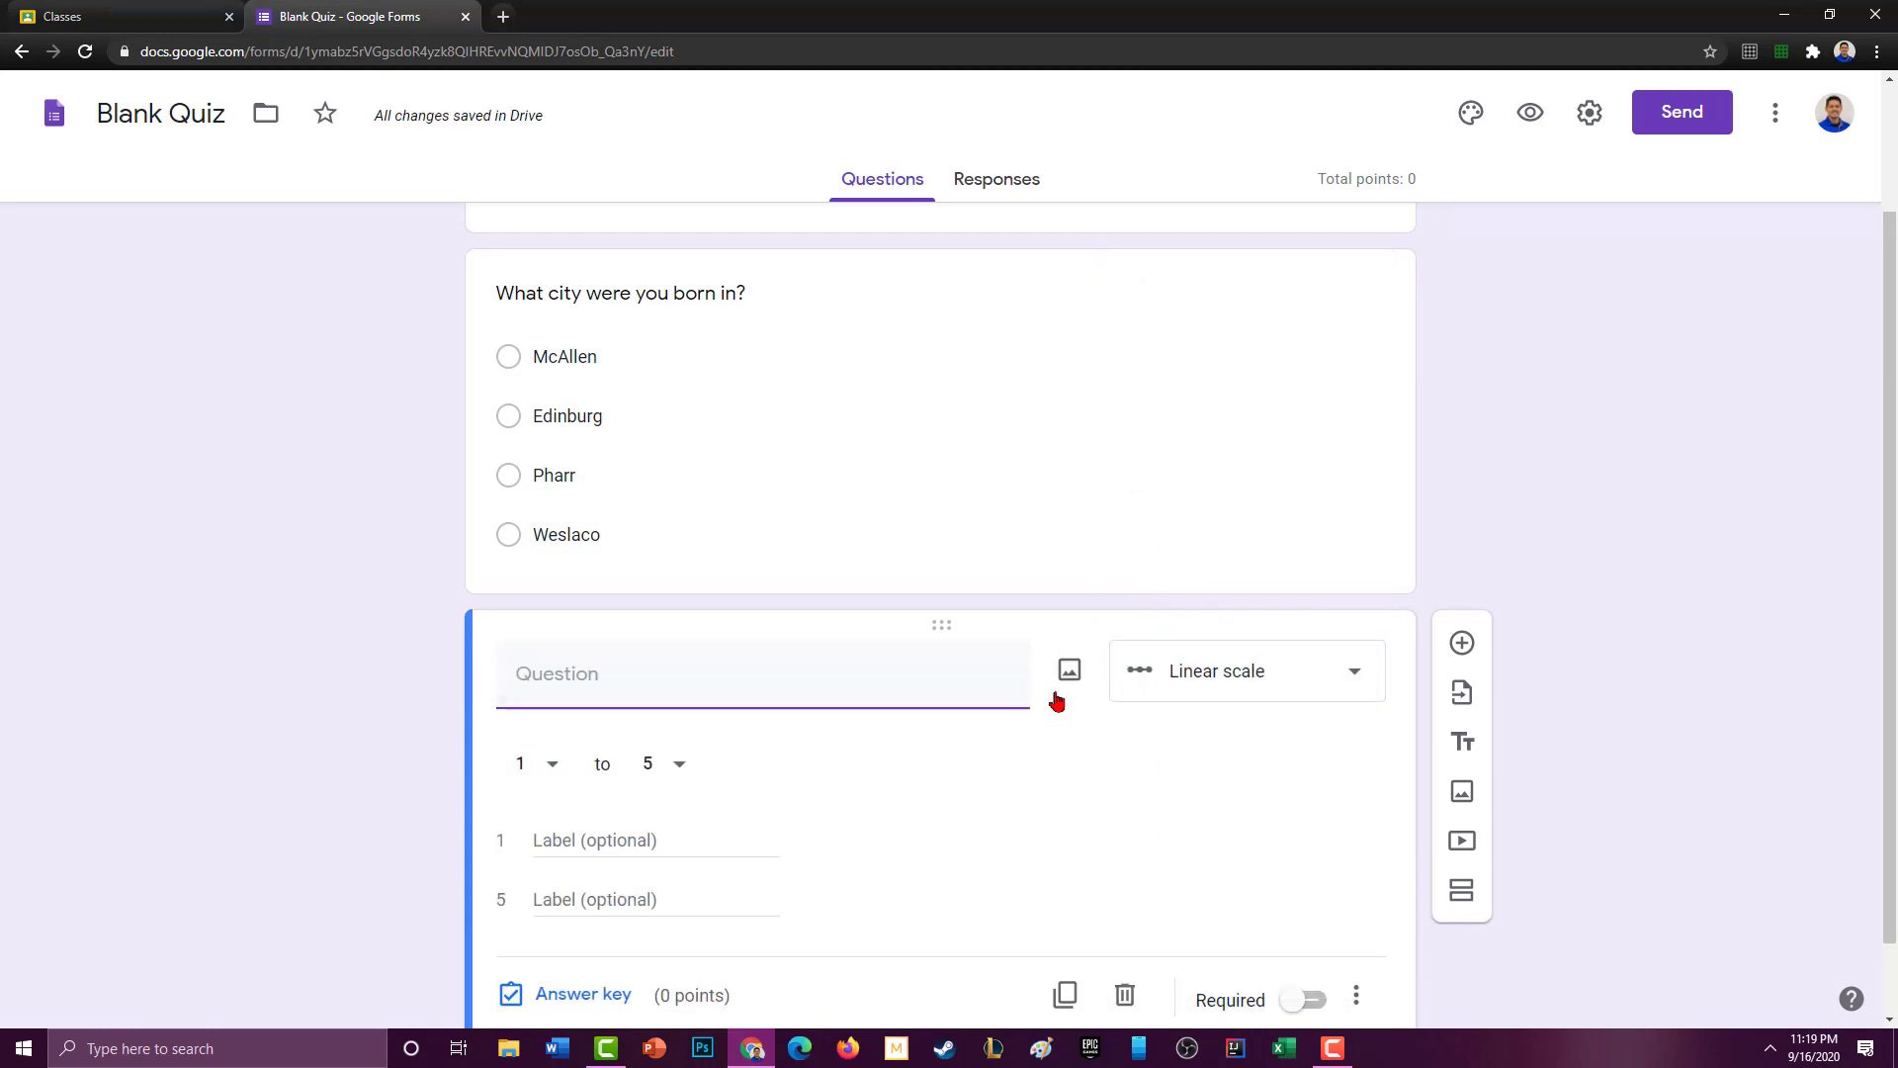
click(1069, 672)
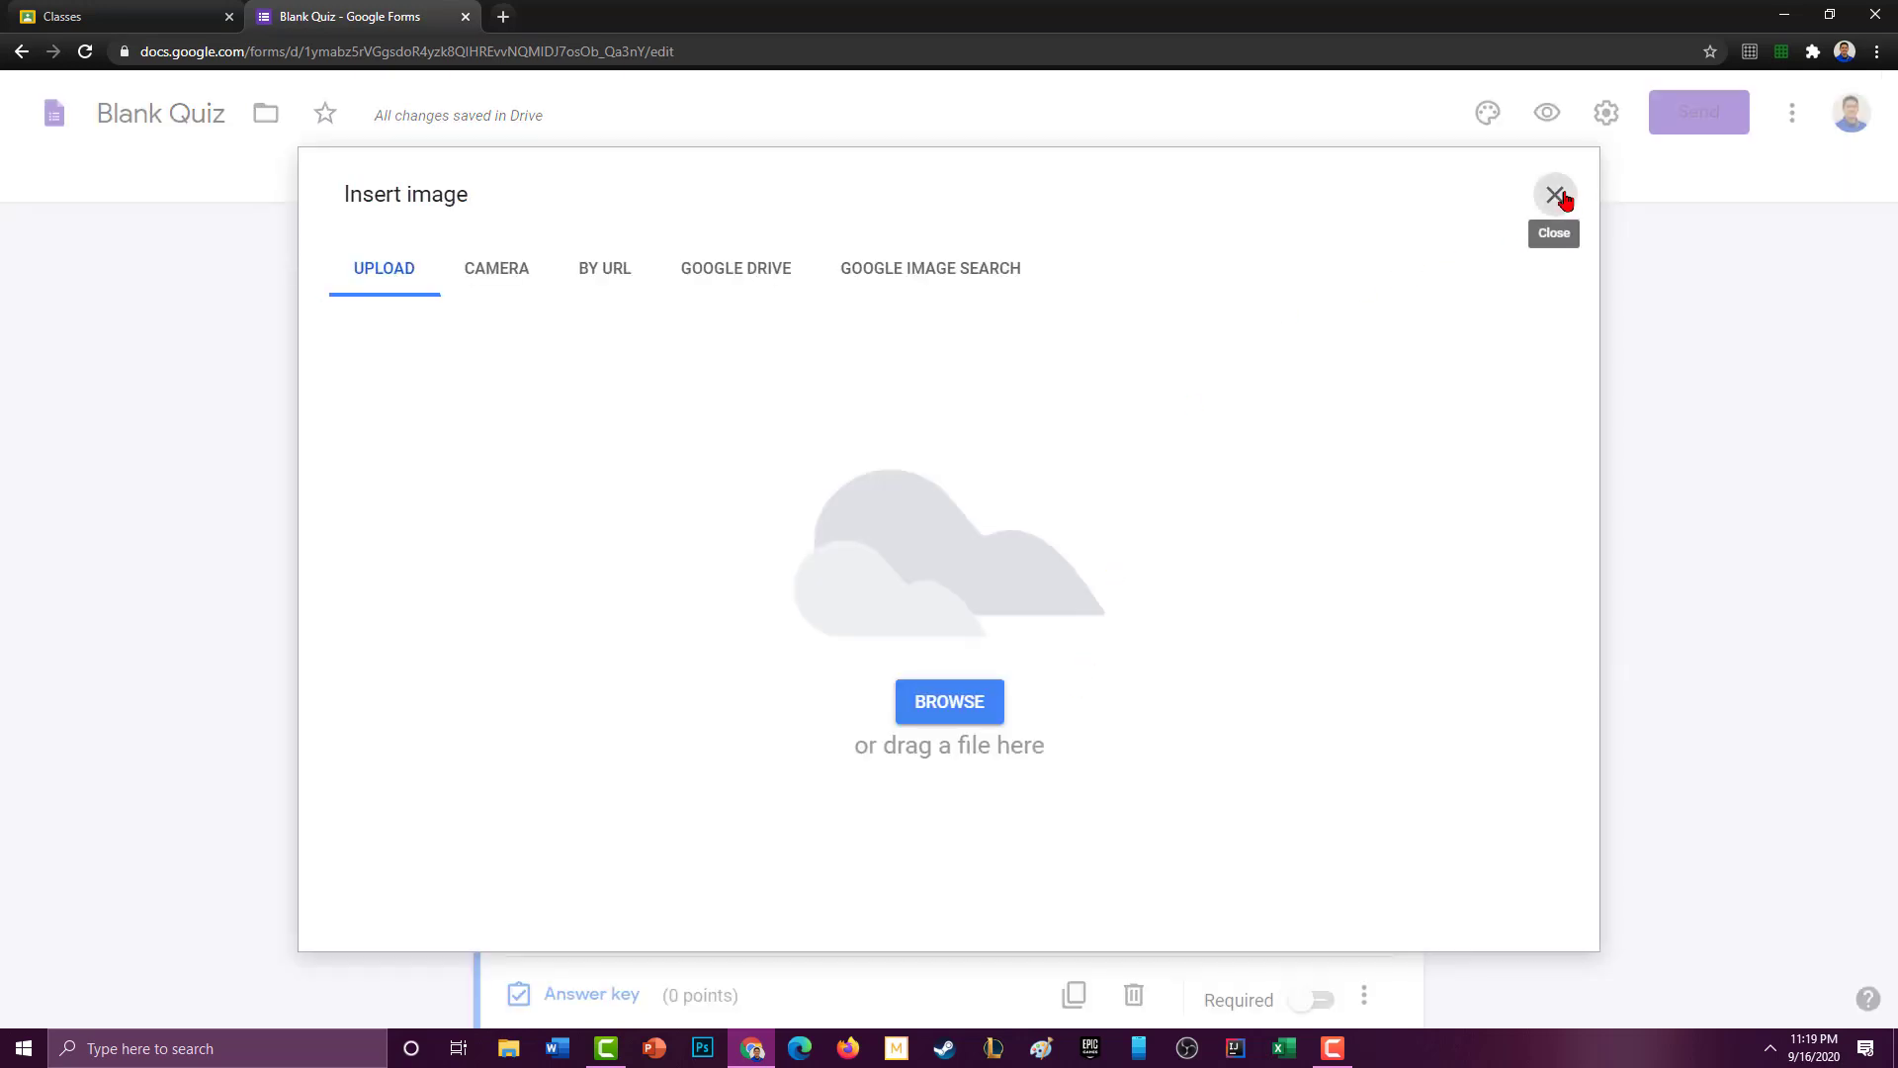
click(1557, 194)
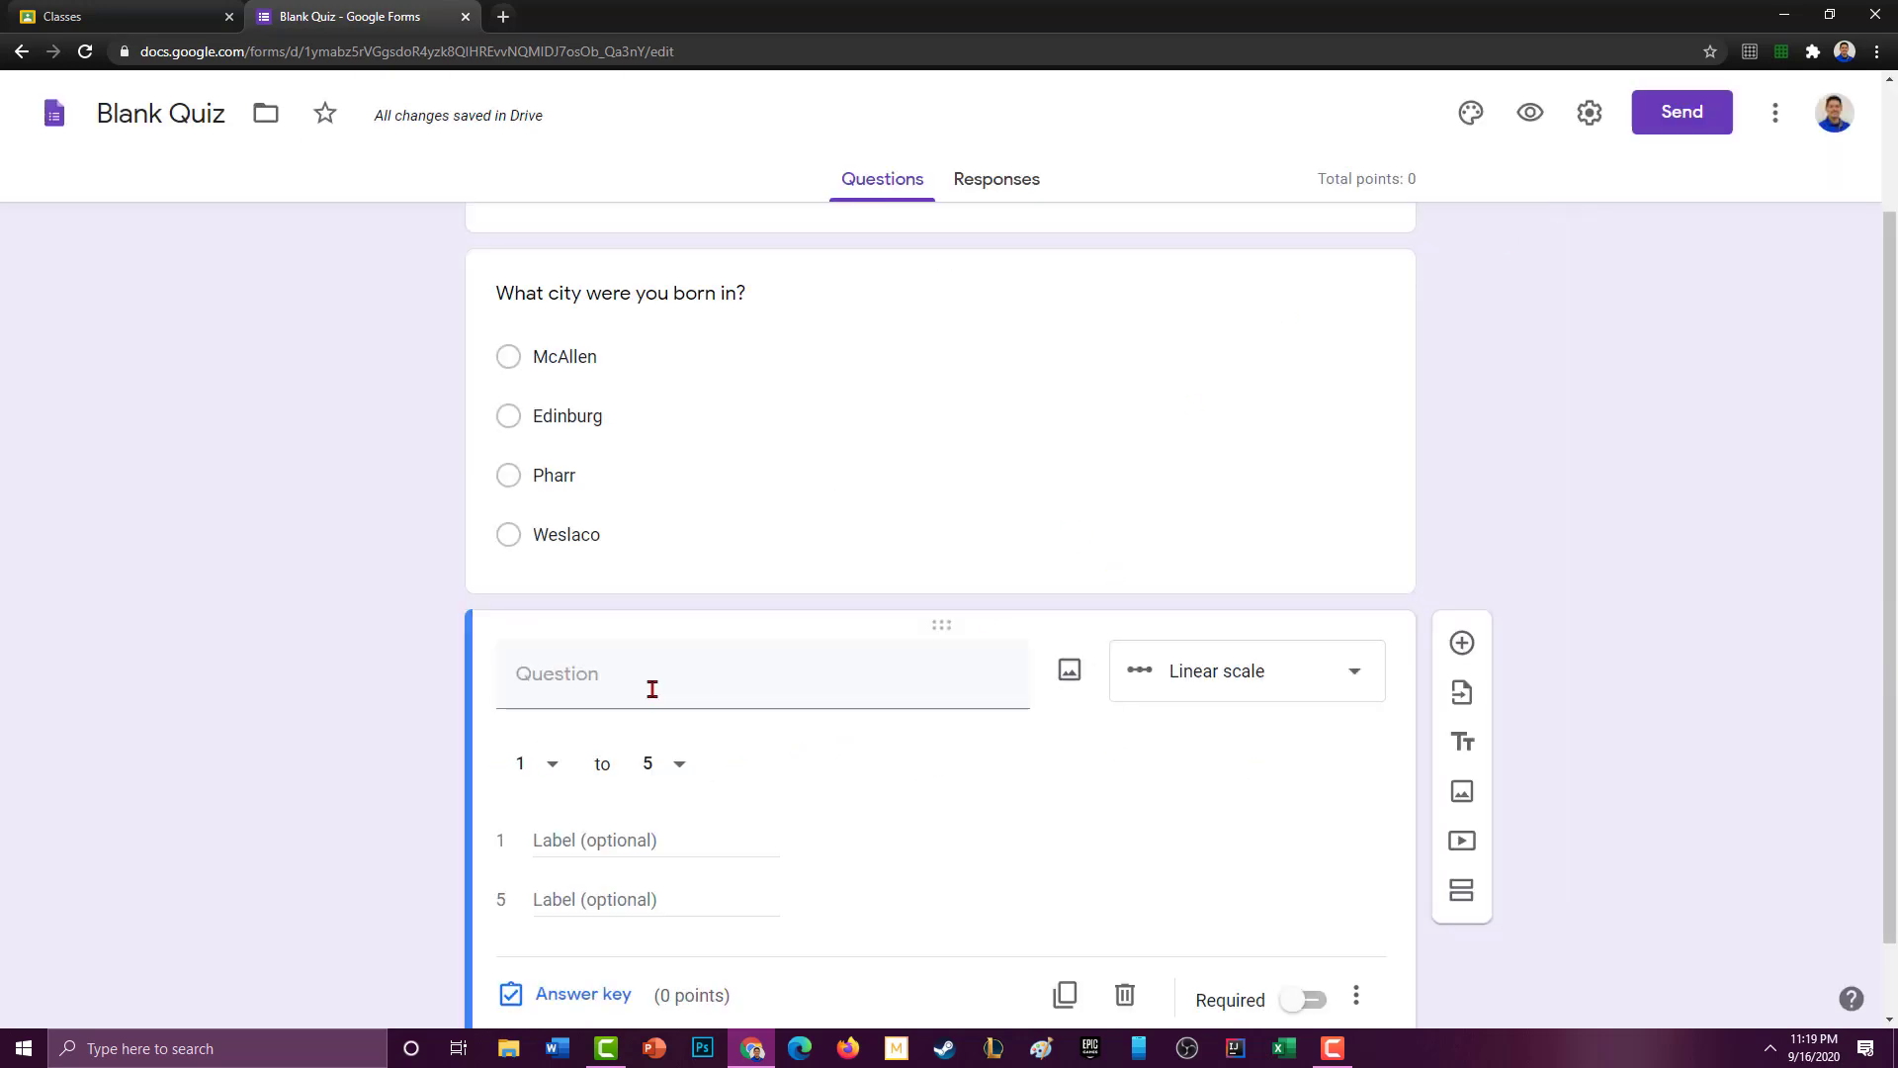
Step: Word the linear scale question "How do you like Virtual Learning?" and make its scale run from 1 to 10
click(720, 682)
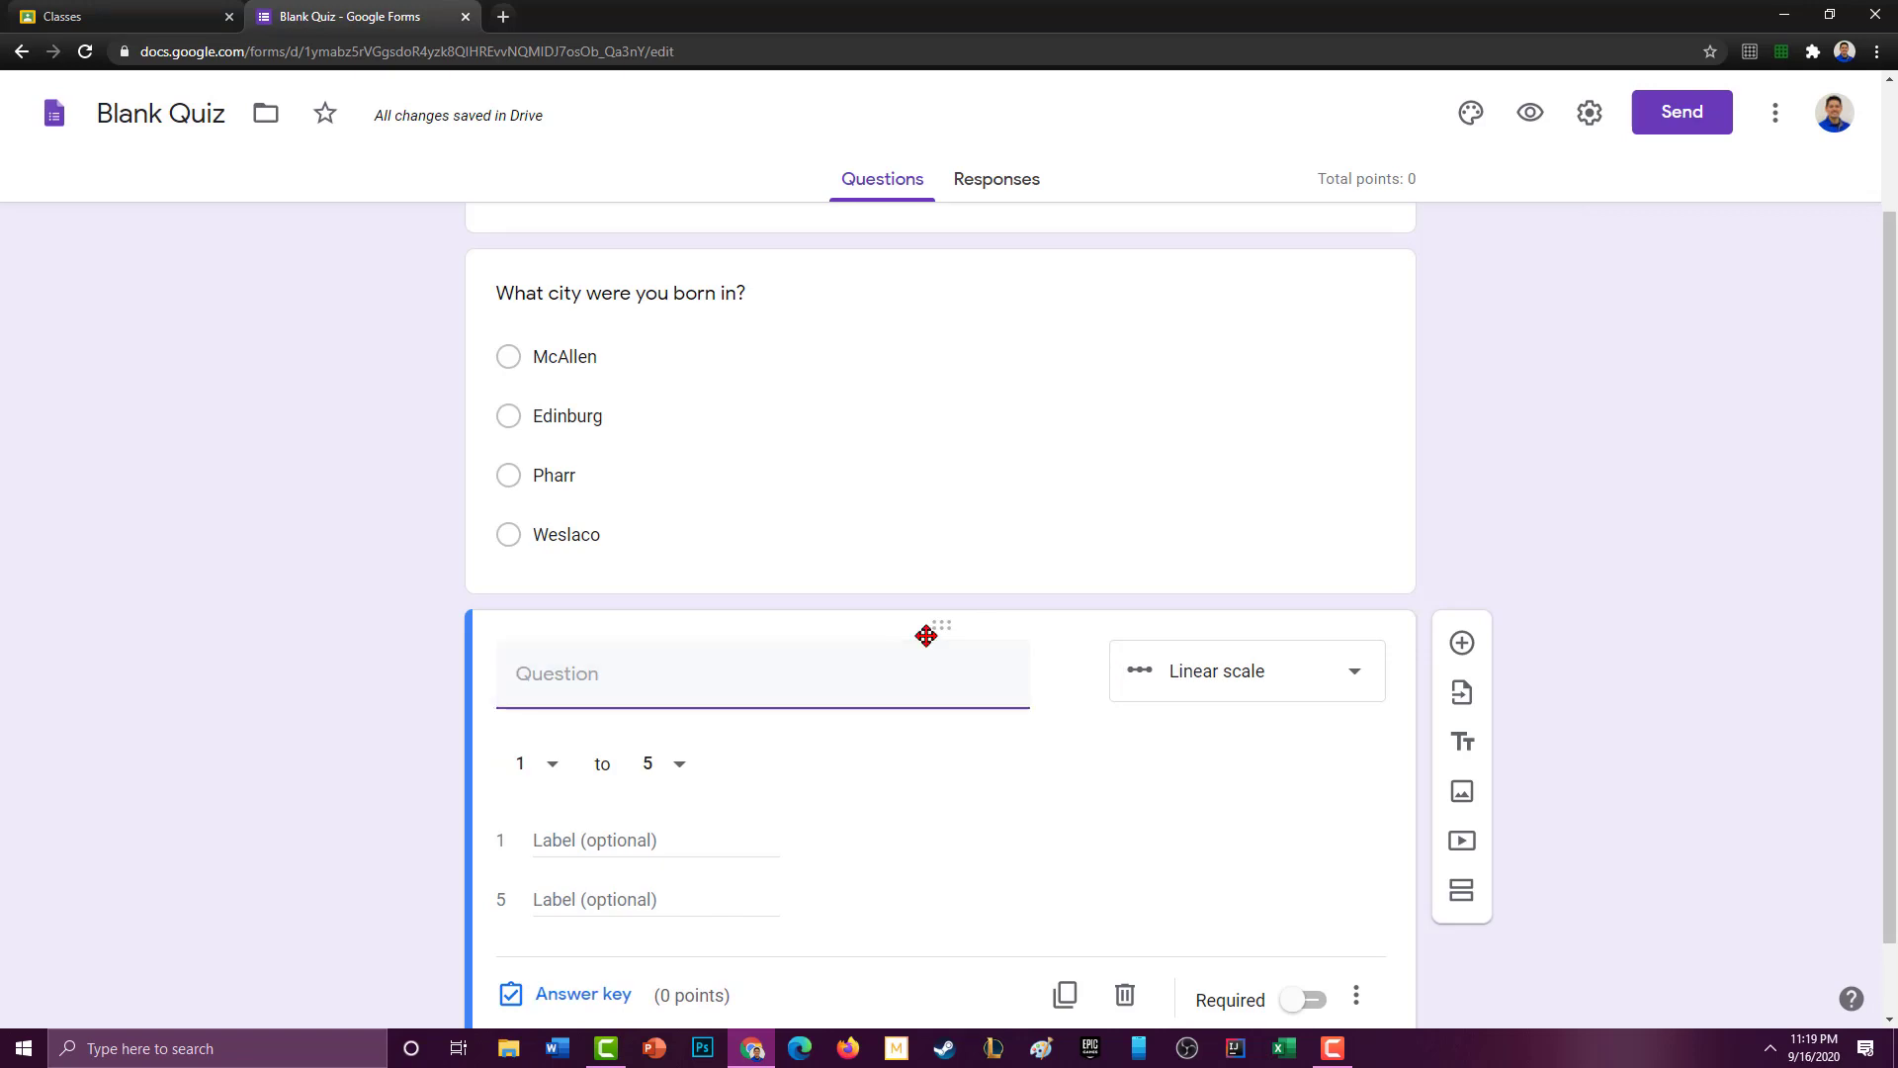
text(How do you like)
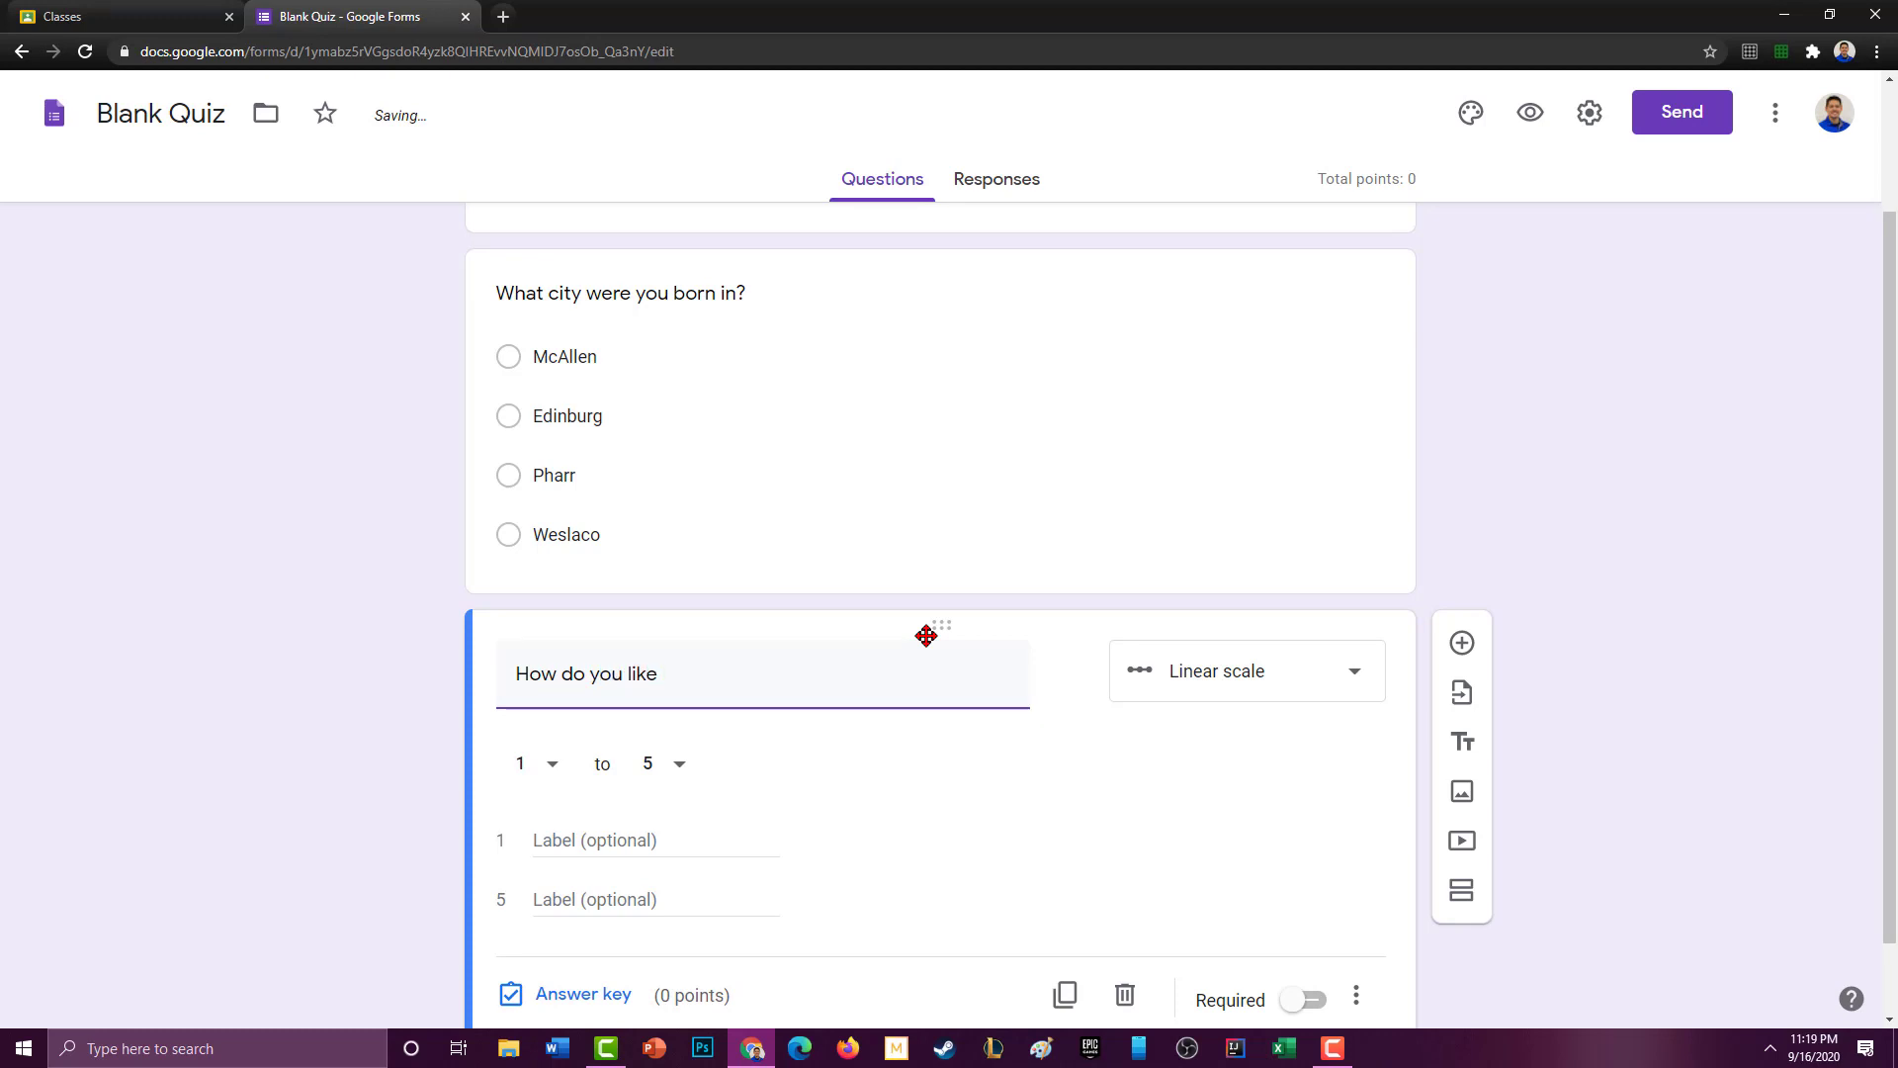
text( Virtual S)
text(Lear)
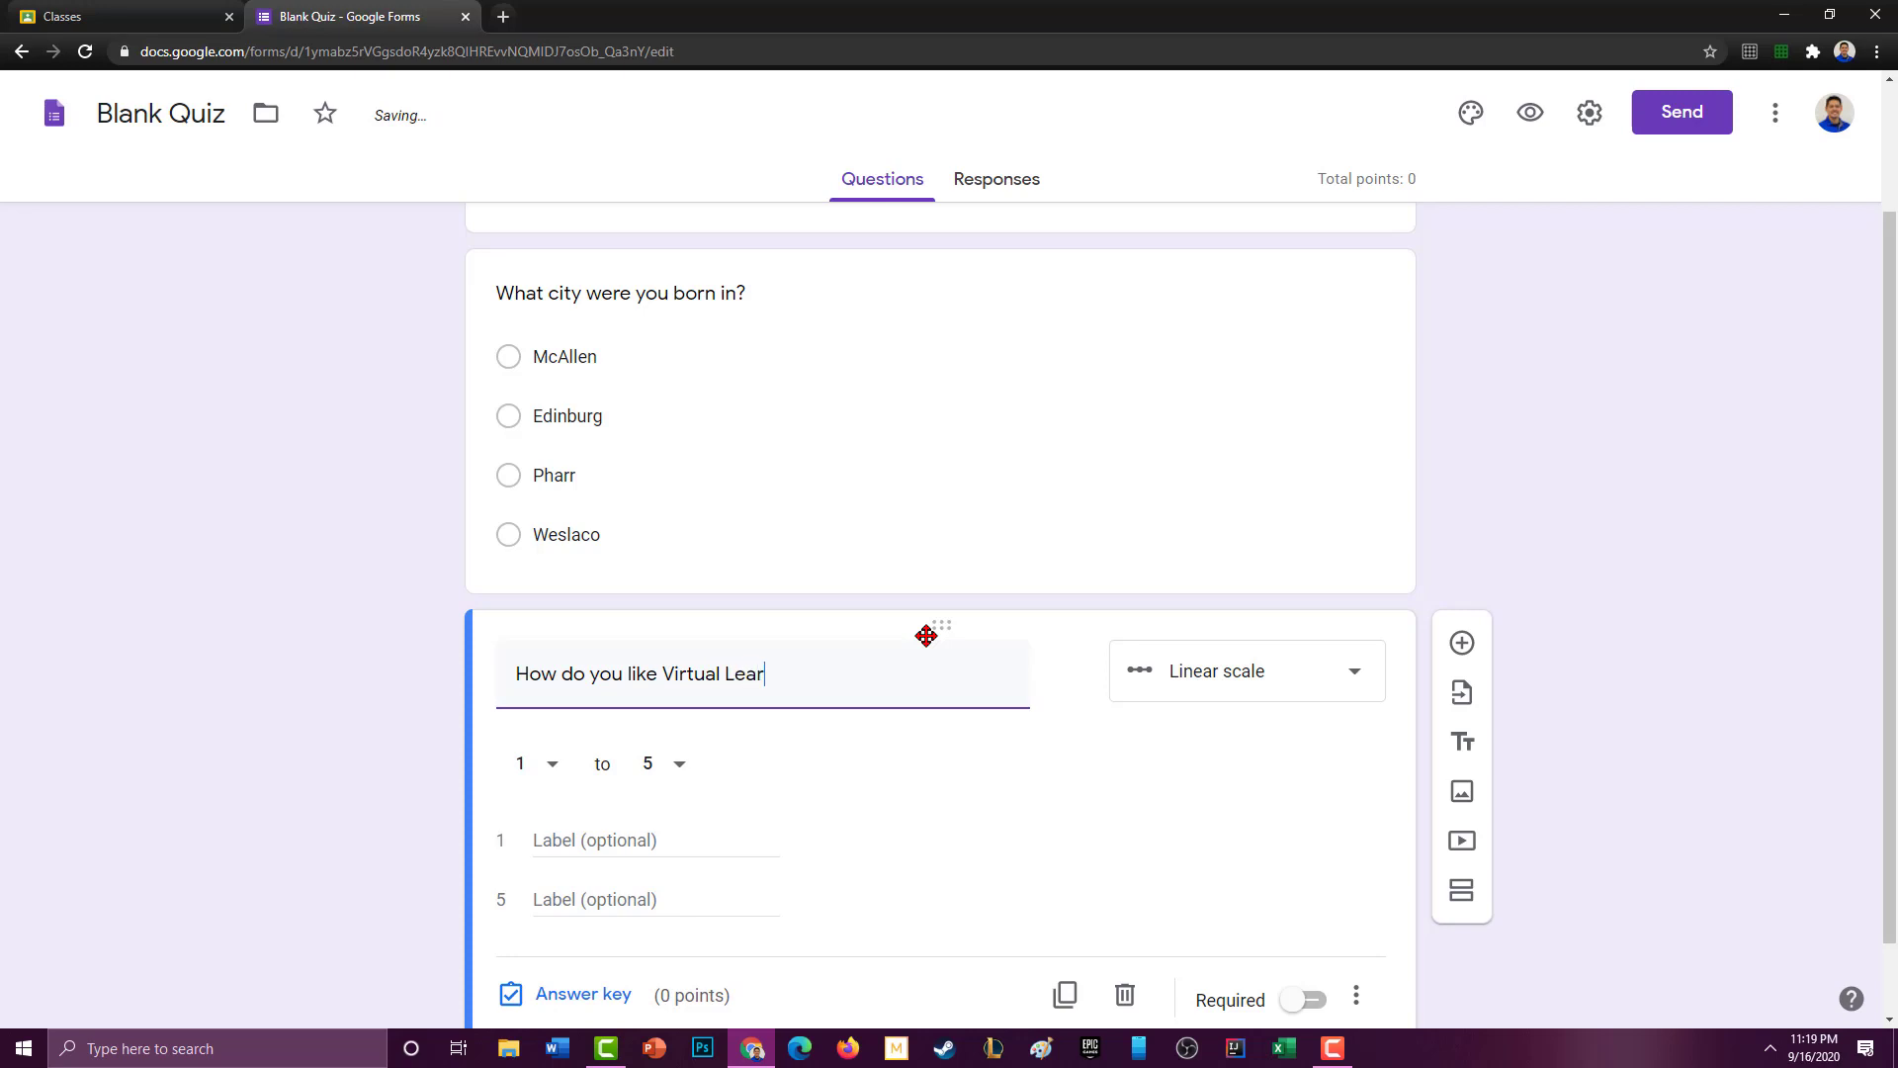
text(ning?)
click(672, 763)
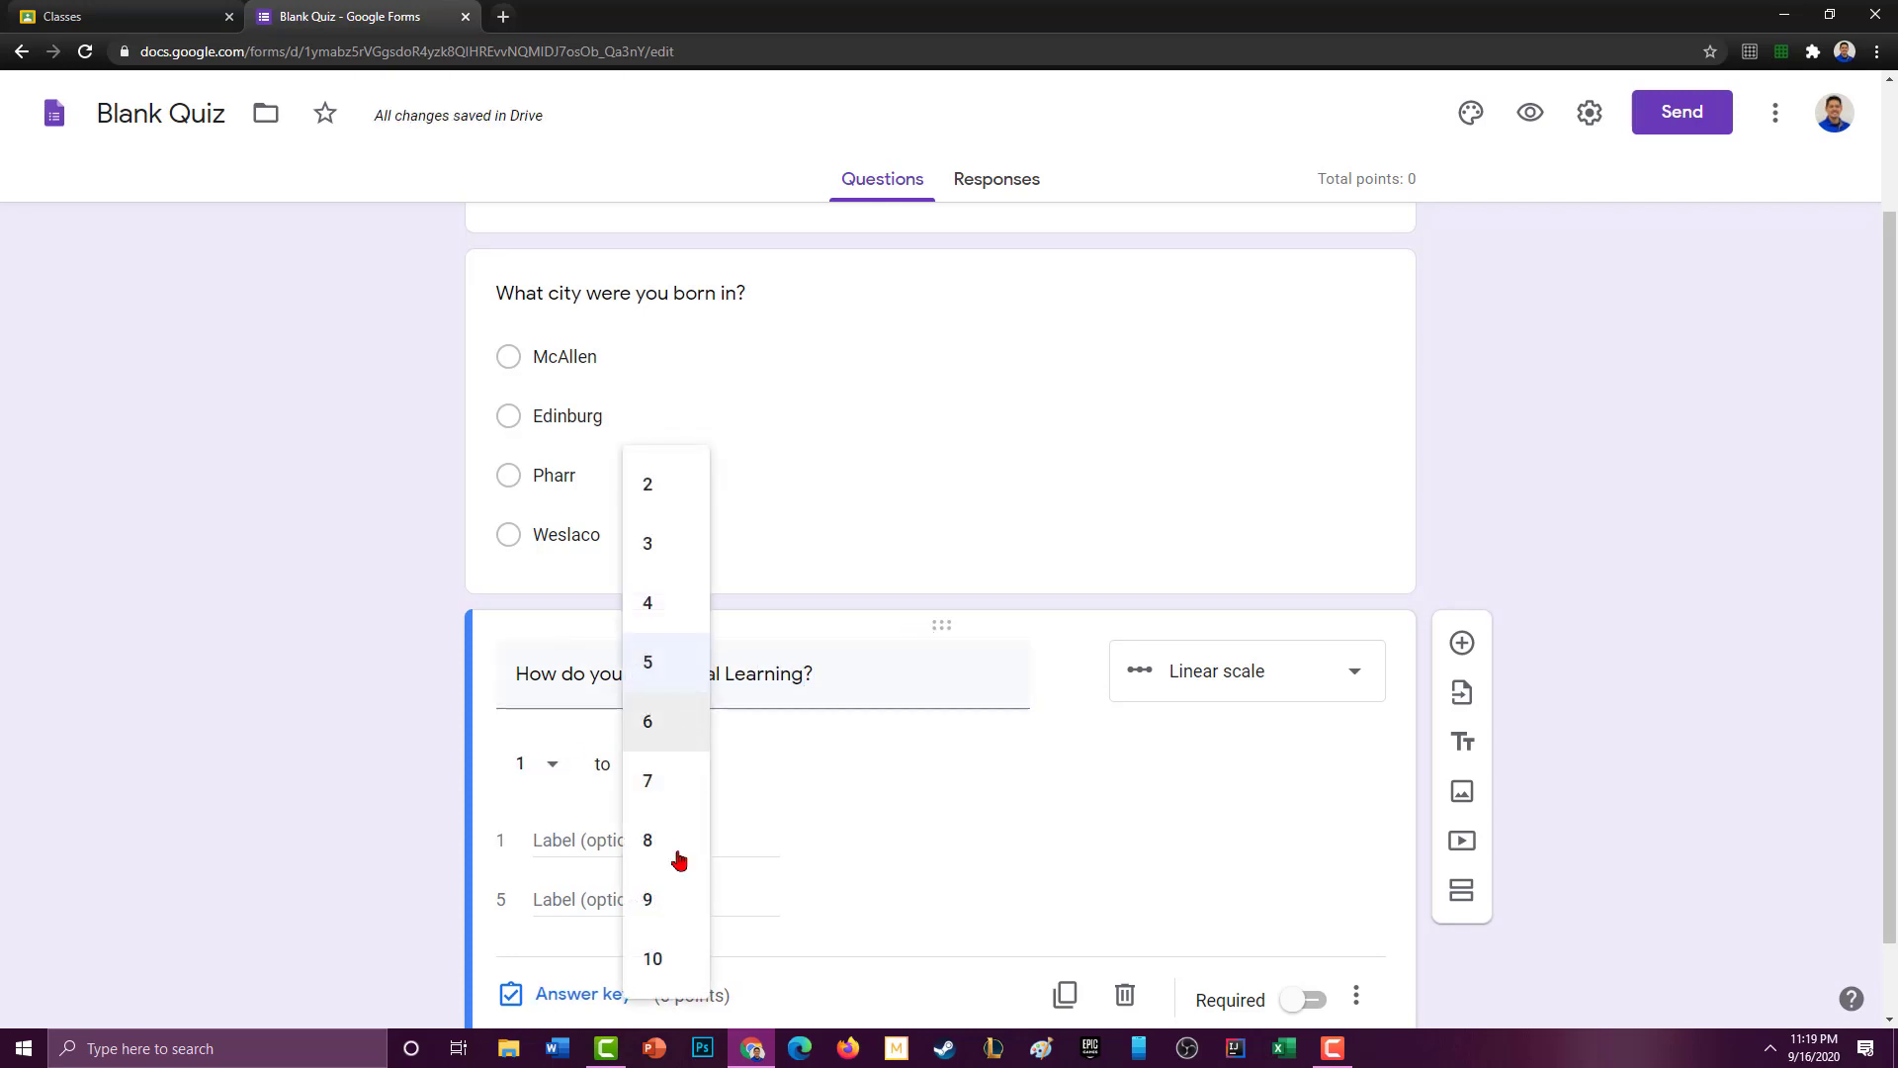
click(678, 964)
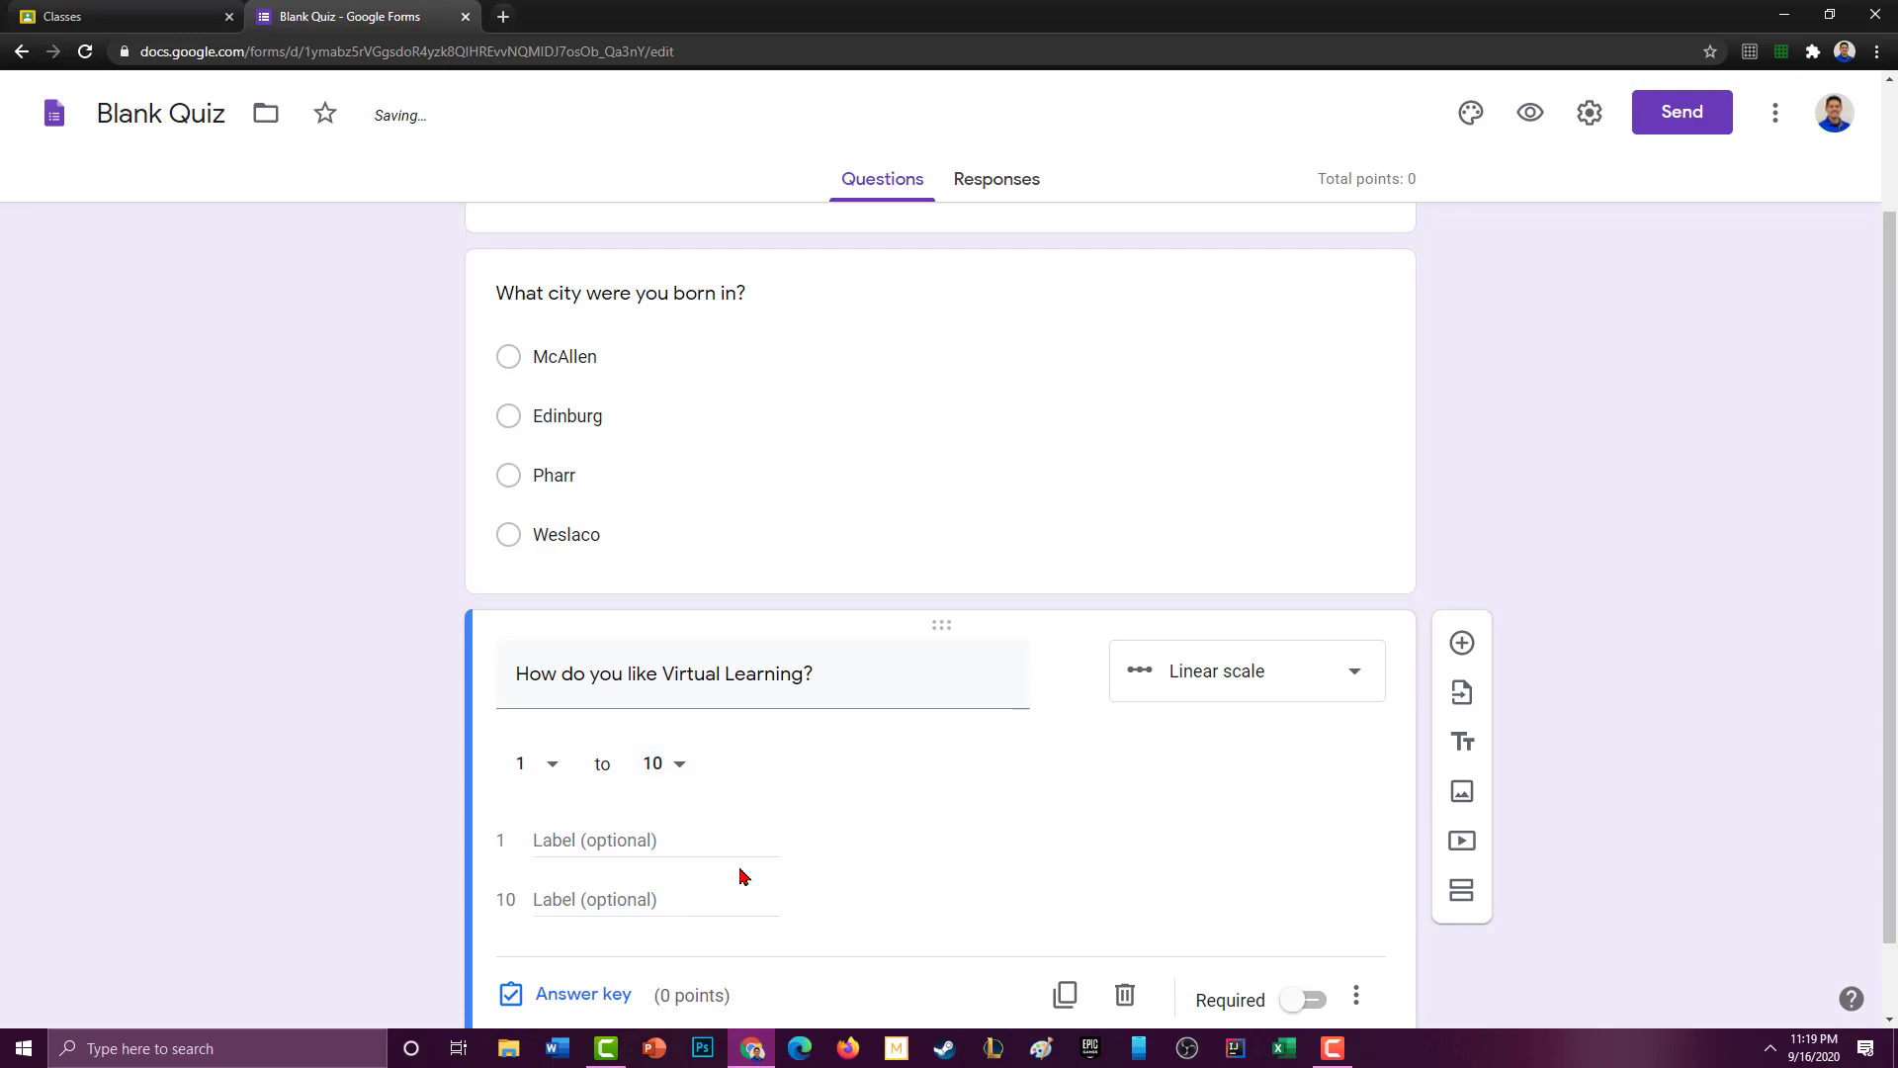
Step: Label the scale's low end "Not at all" and its high end "I don't want to go back"
click(589, 839)
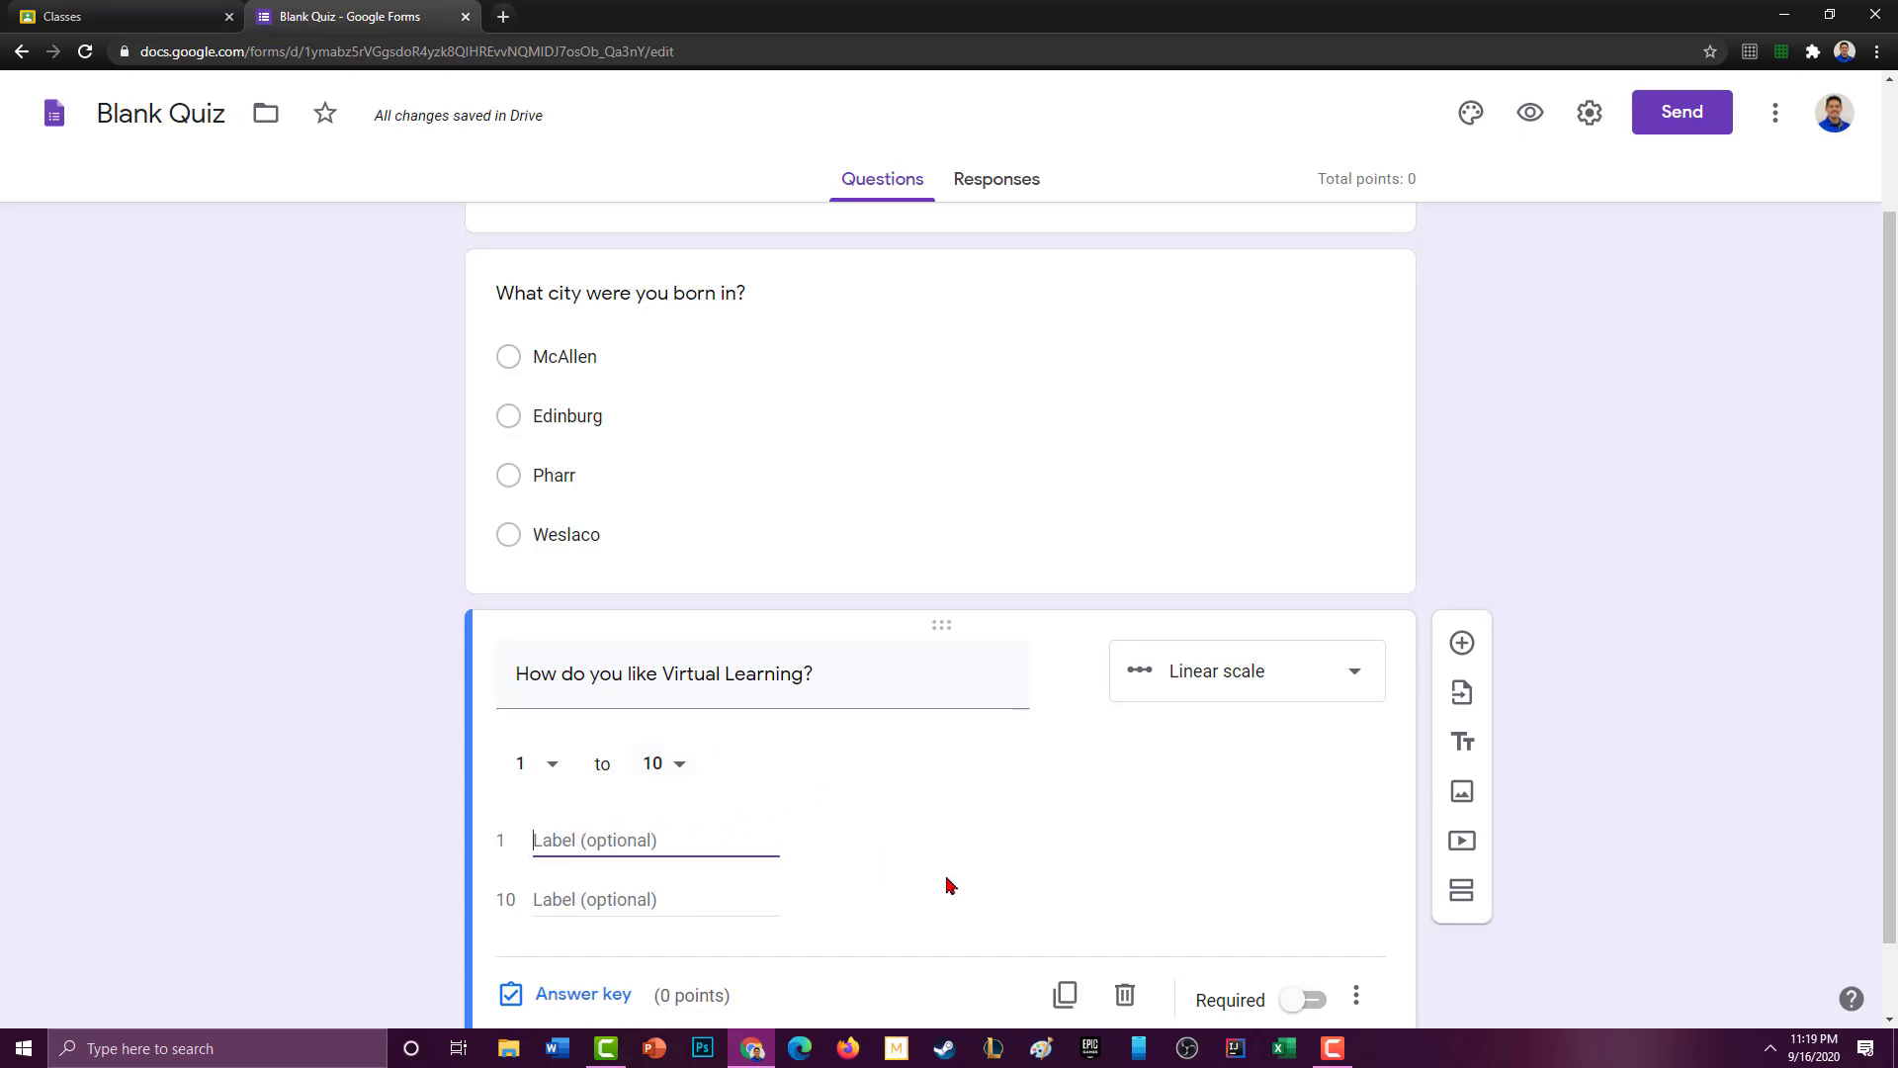
text(Not at all)
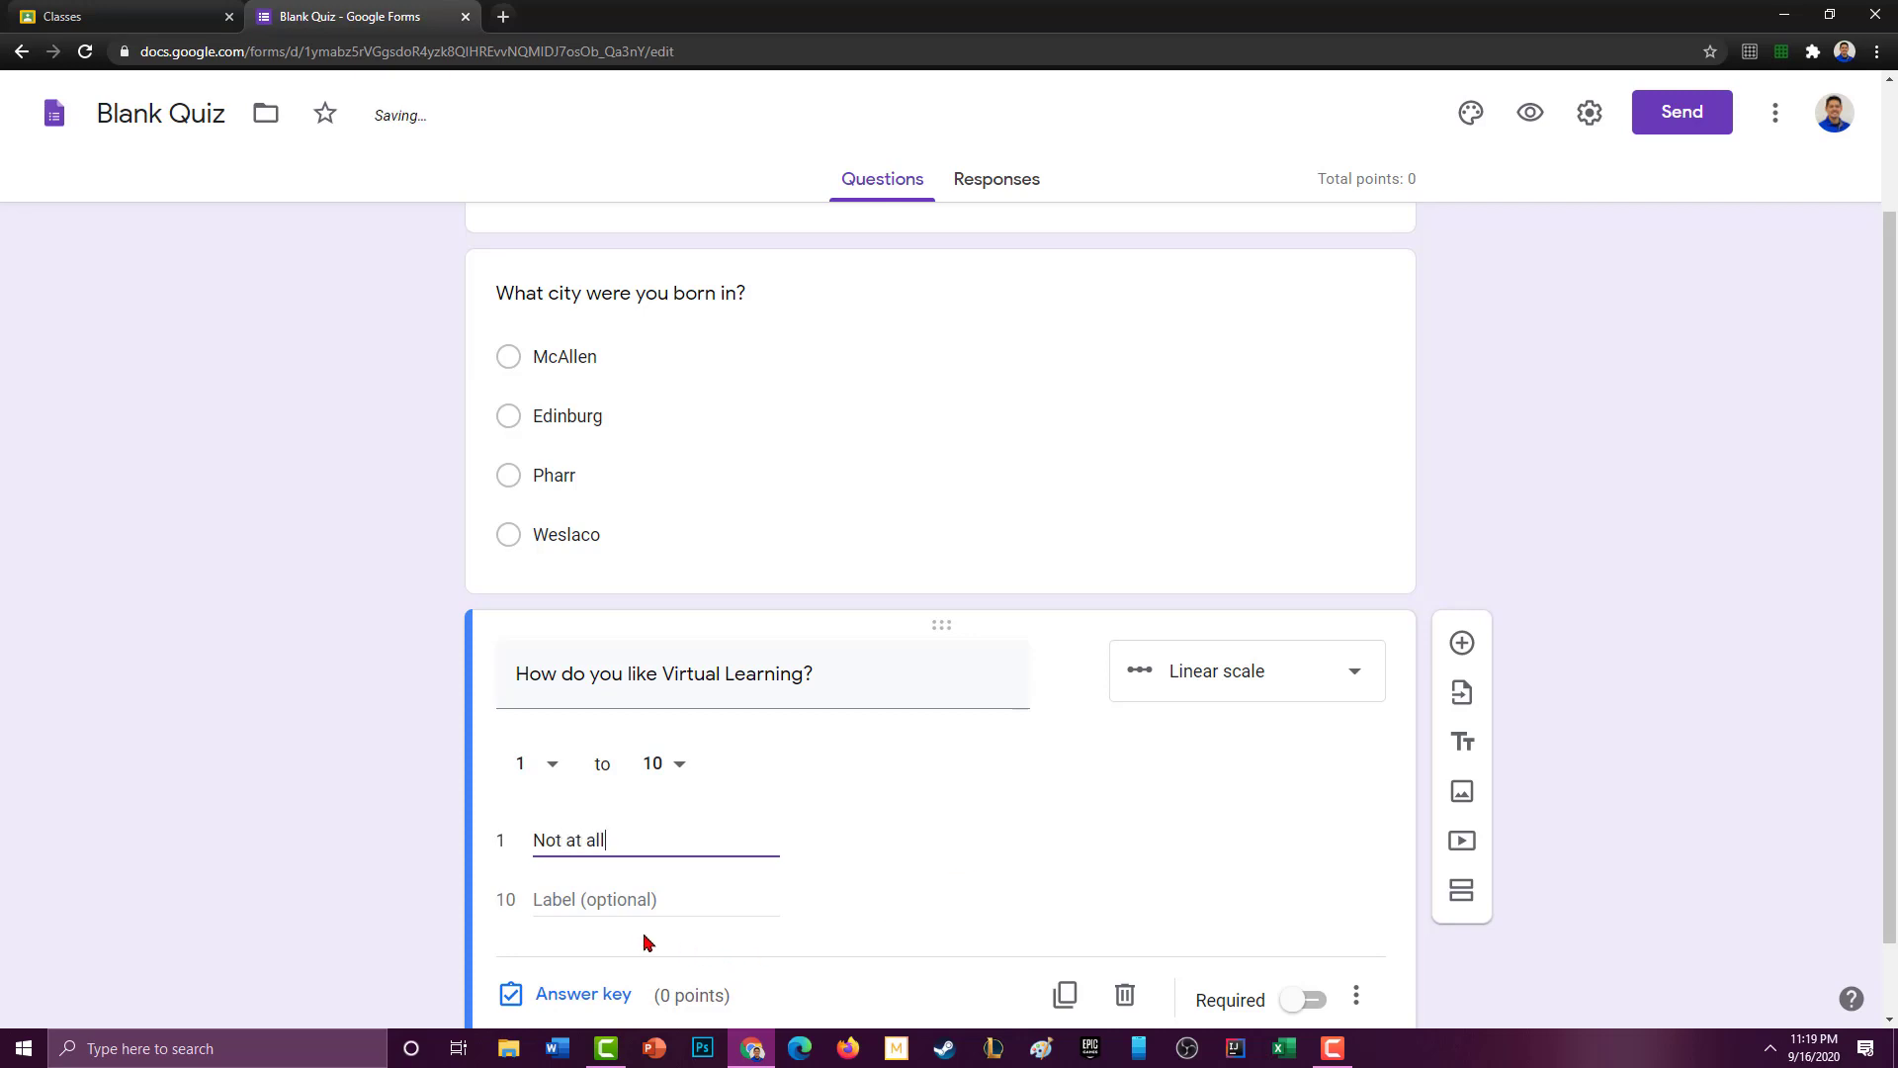
click(634, 897)
text(I)
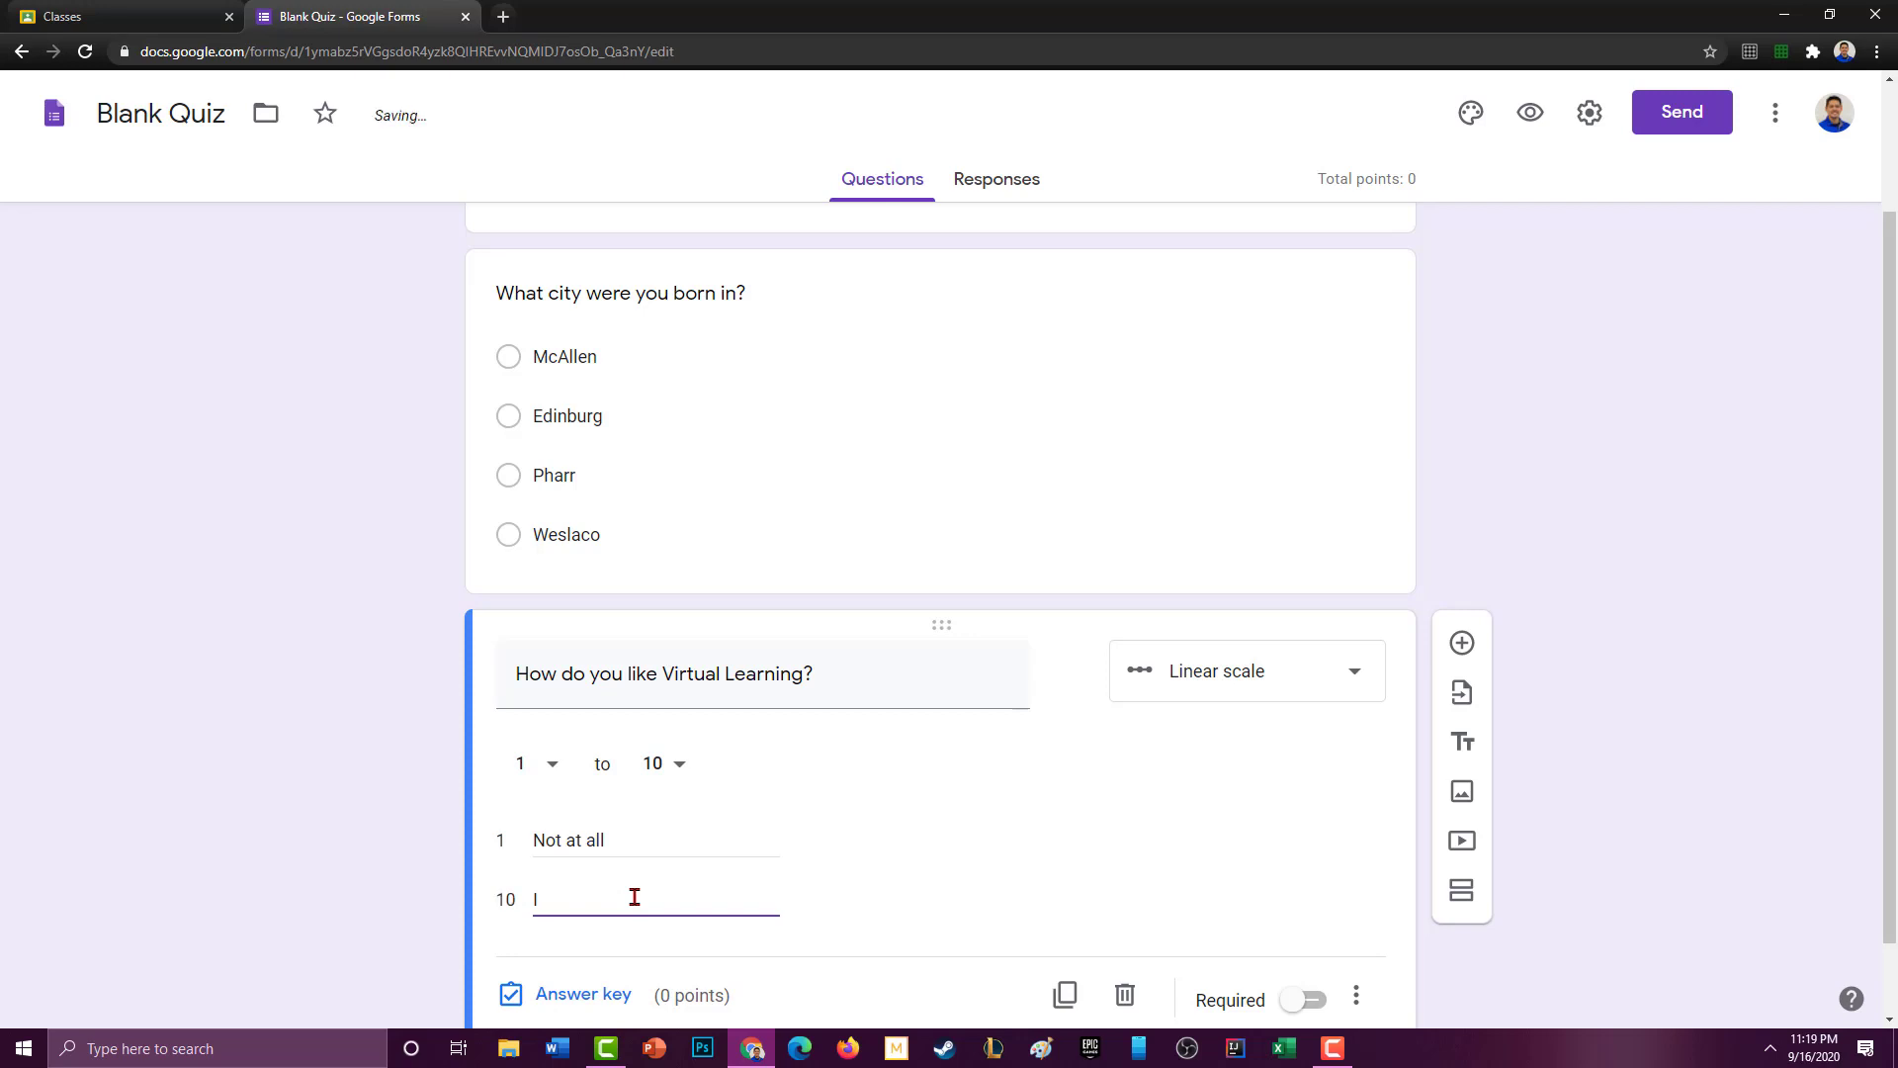
text( don't want to go back)
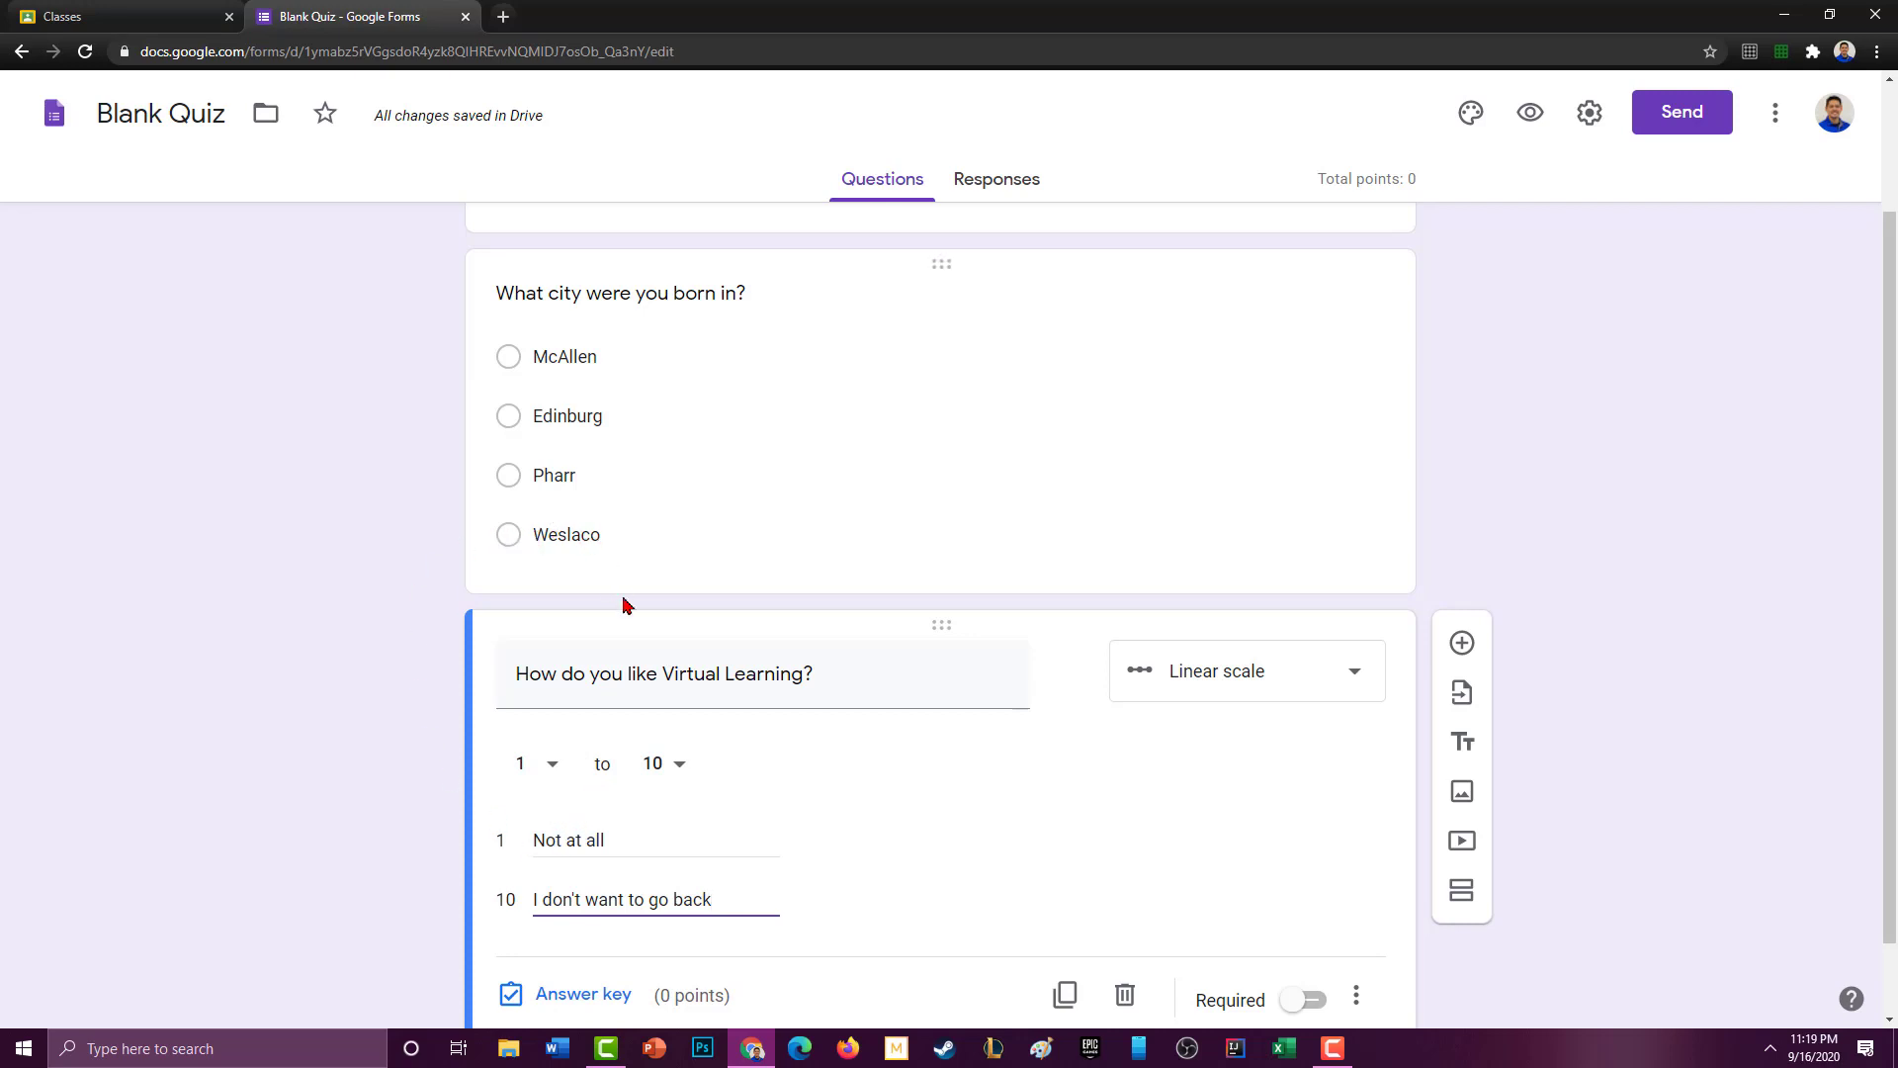
Step: Add a third question below the Virtual Learning question and make it a checkboxes question
scroll(1087, 825, down, 2)
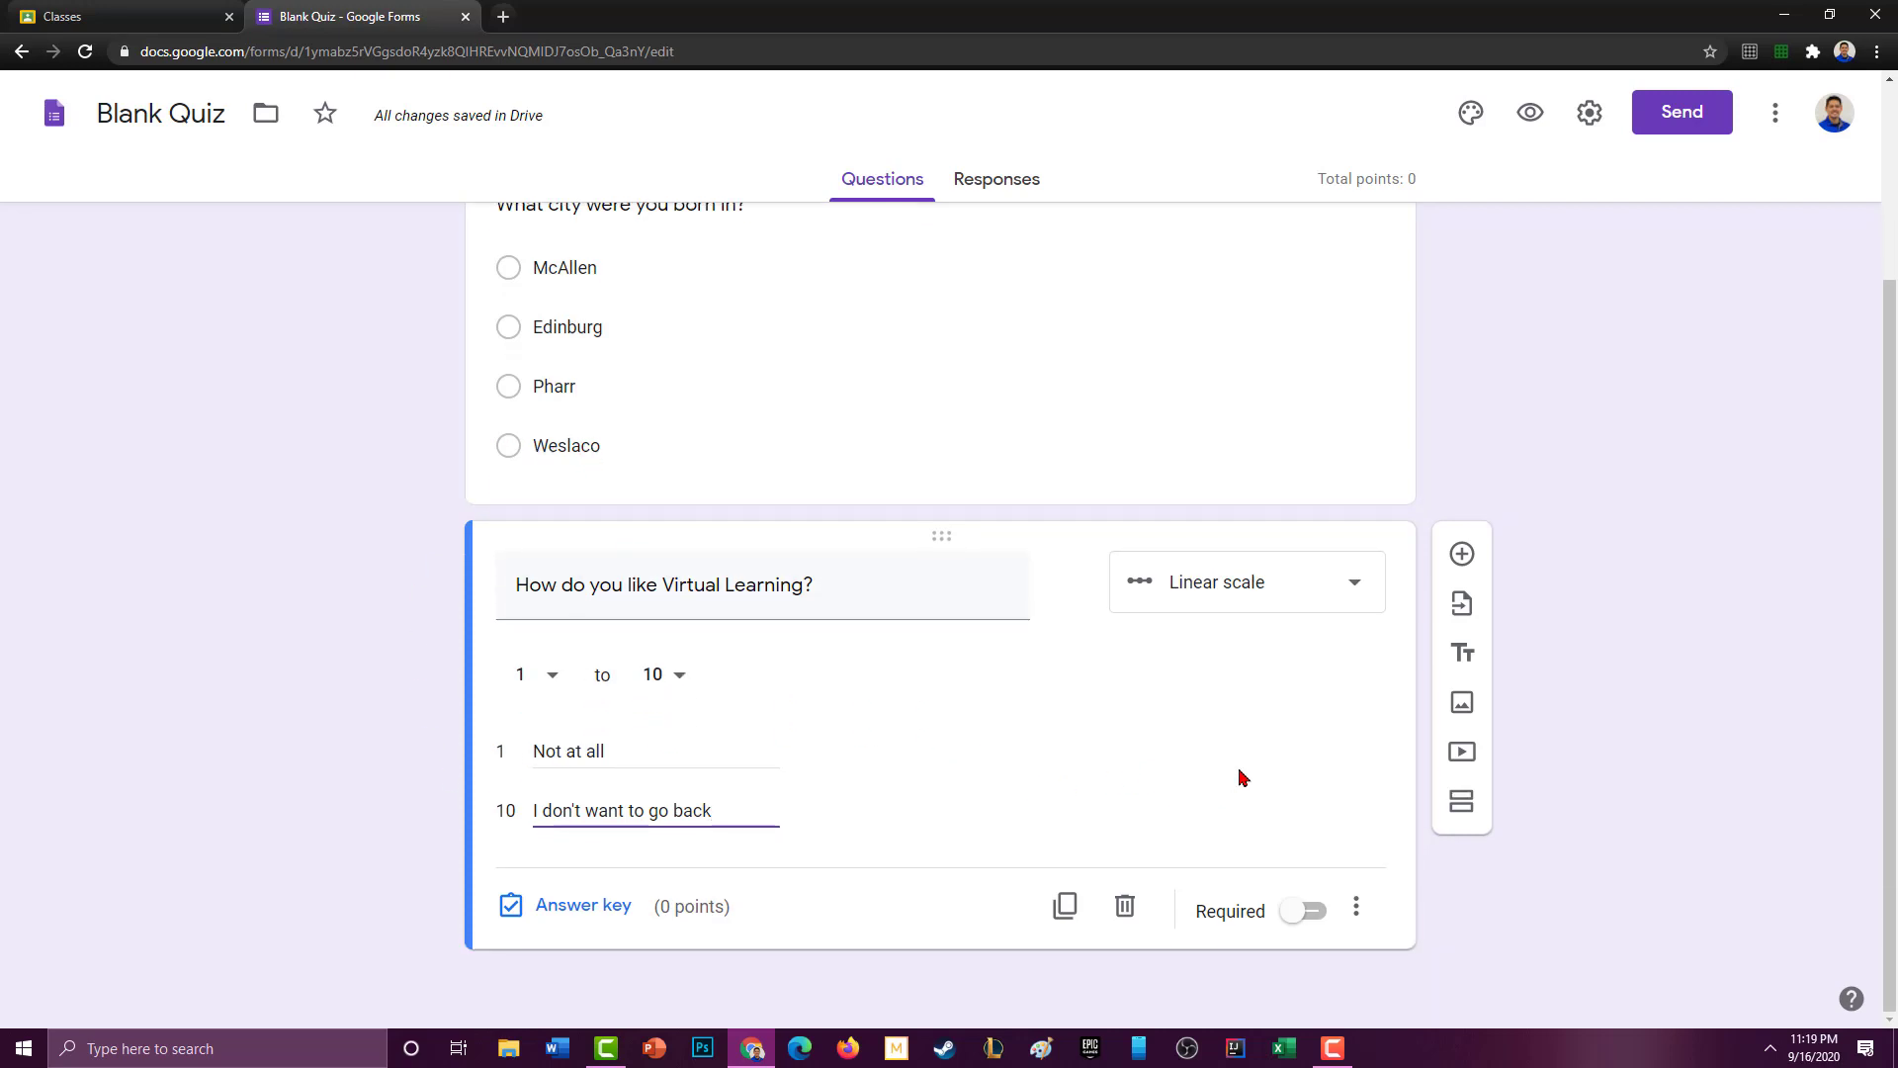
click(1462, 554)
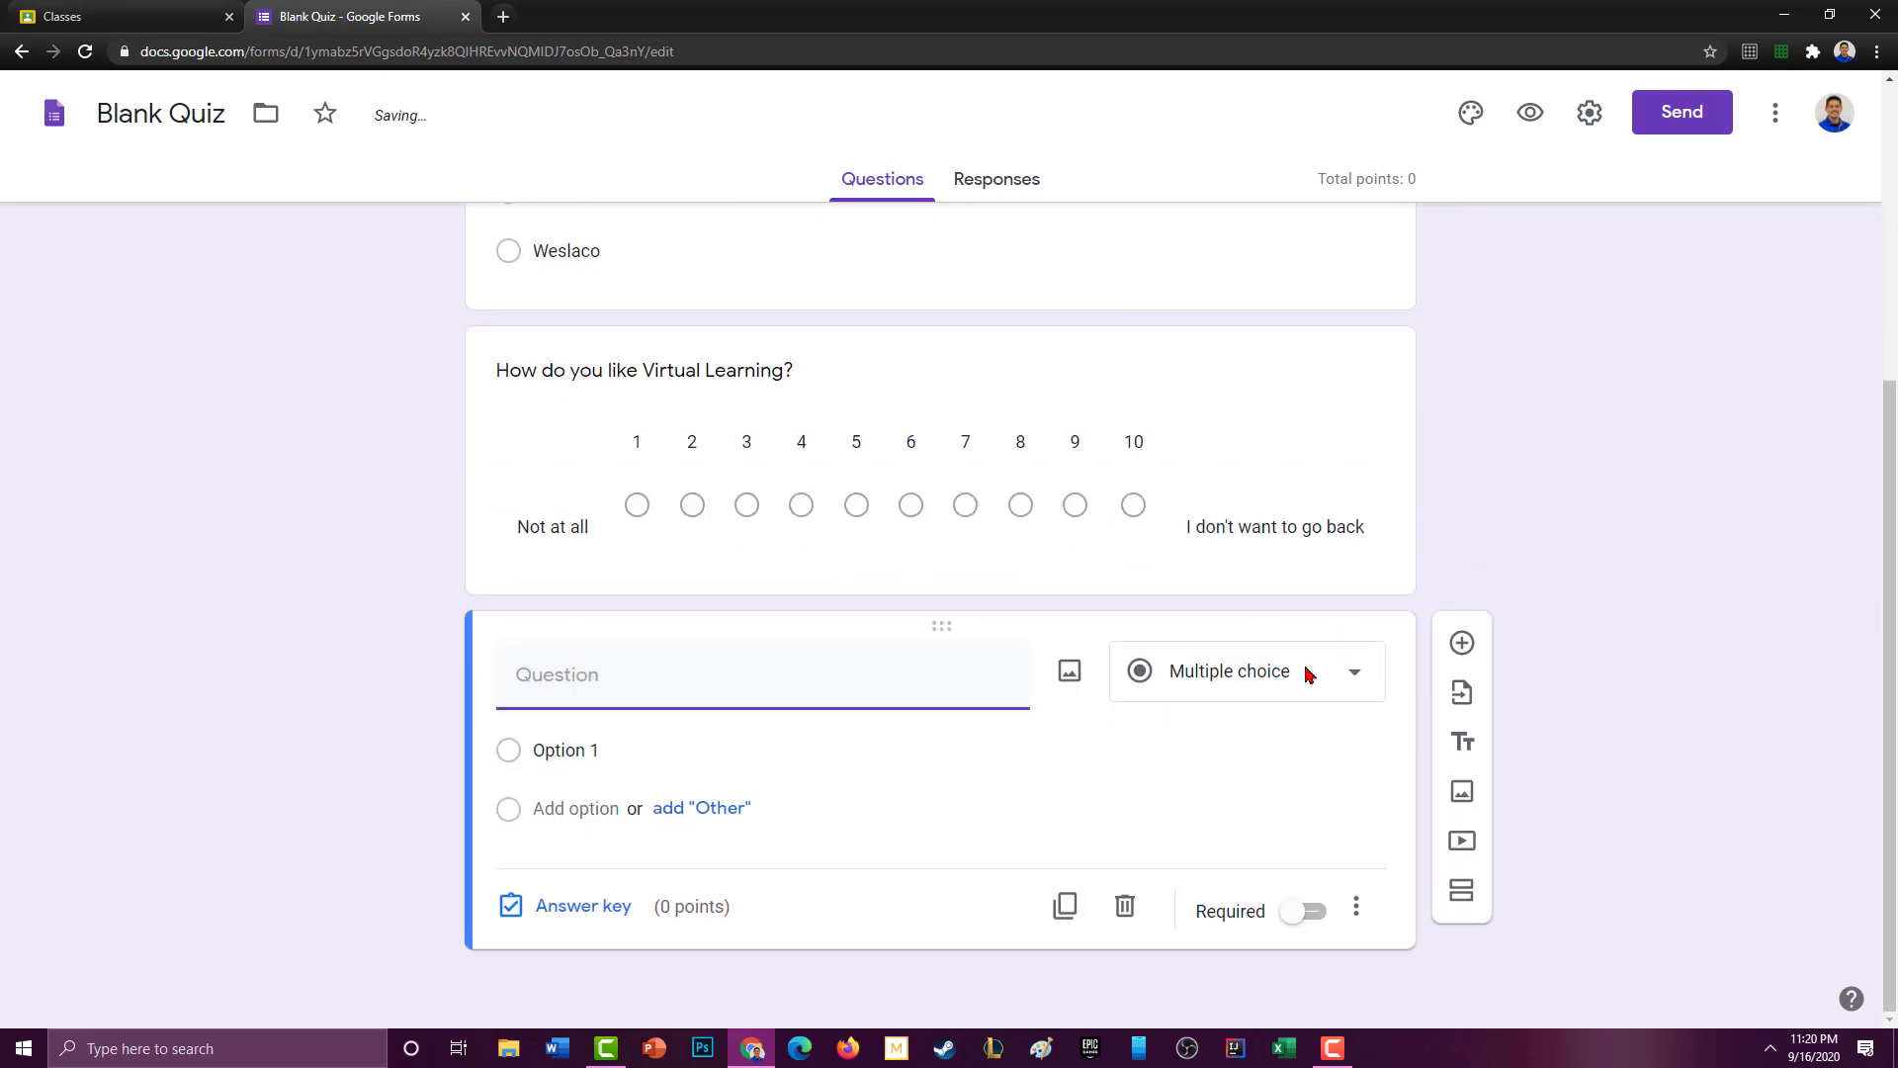
click(1305, 672)
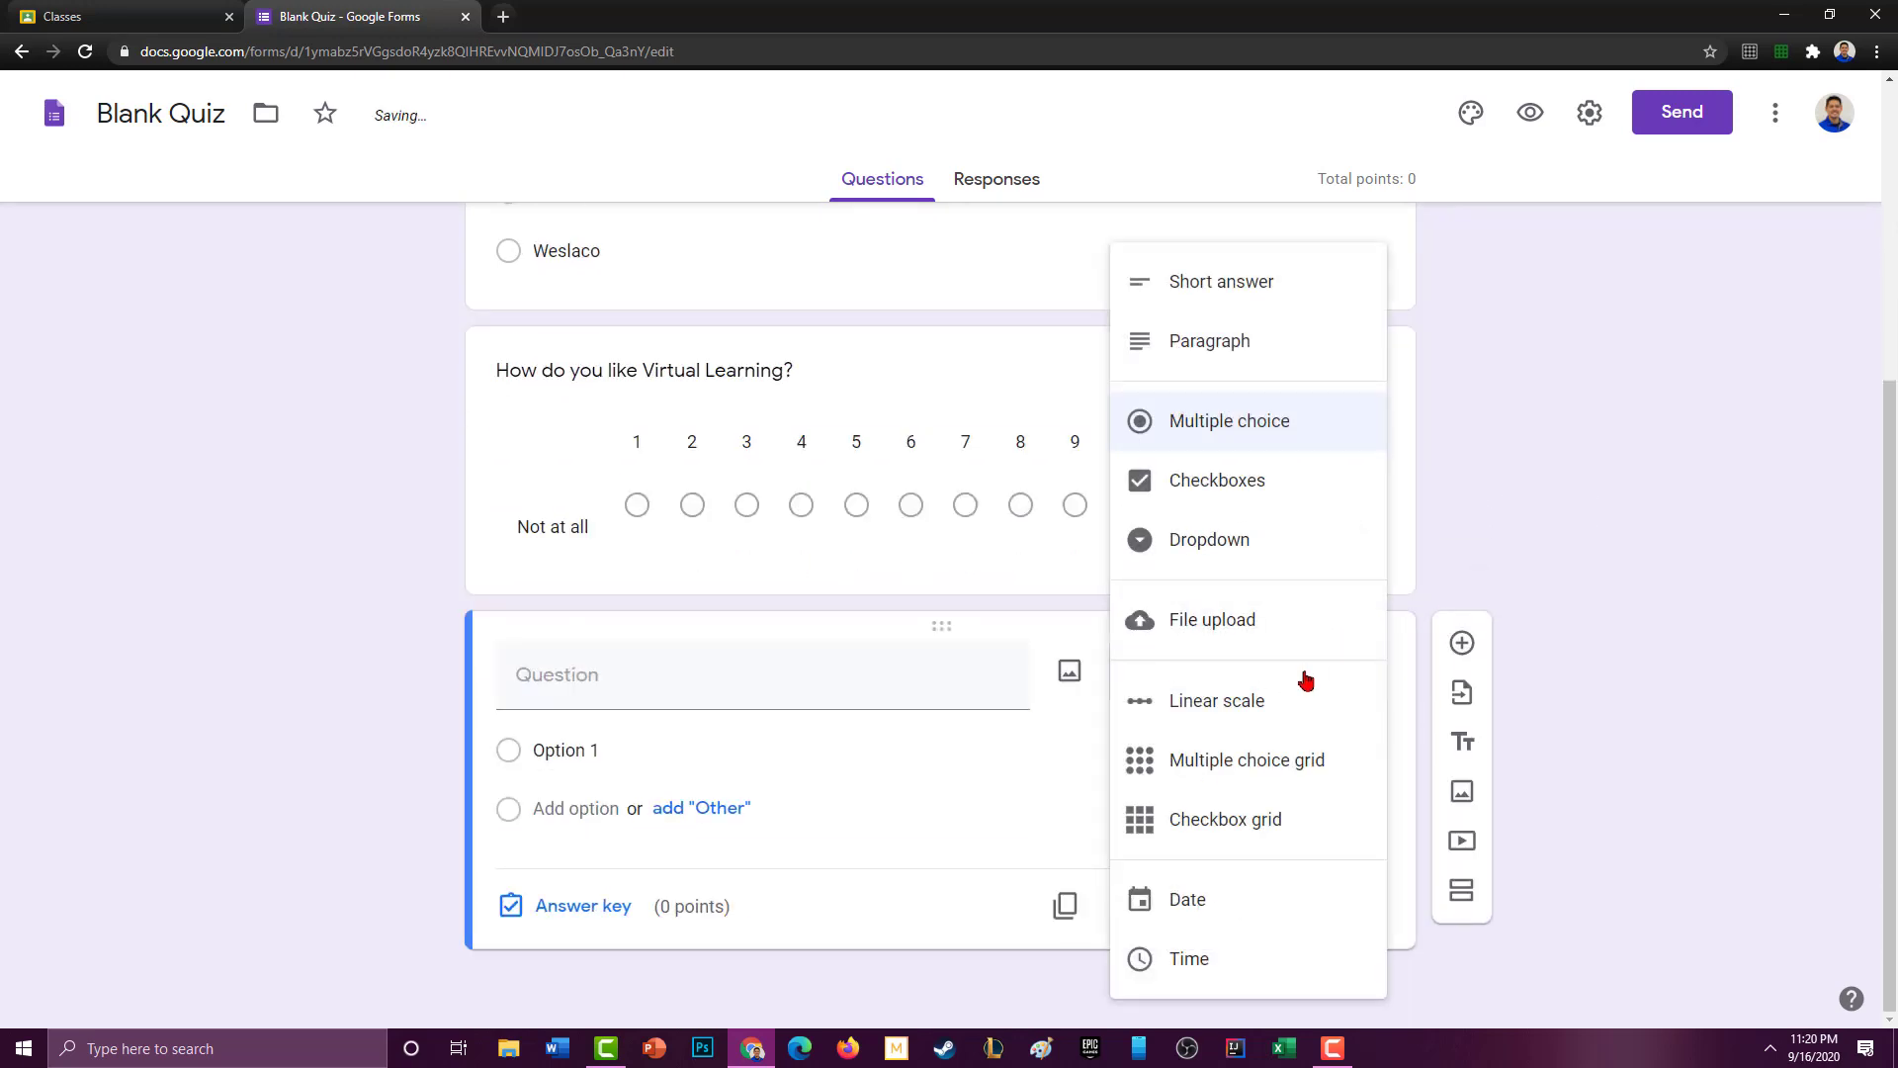
click(1271, 481)
Step: Word the checkboxes question "Which of the following countries are in South America?"
click(723, 664)
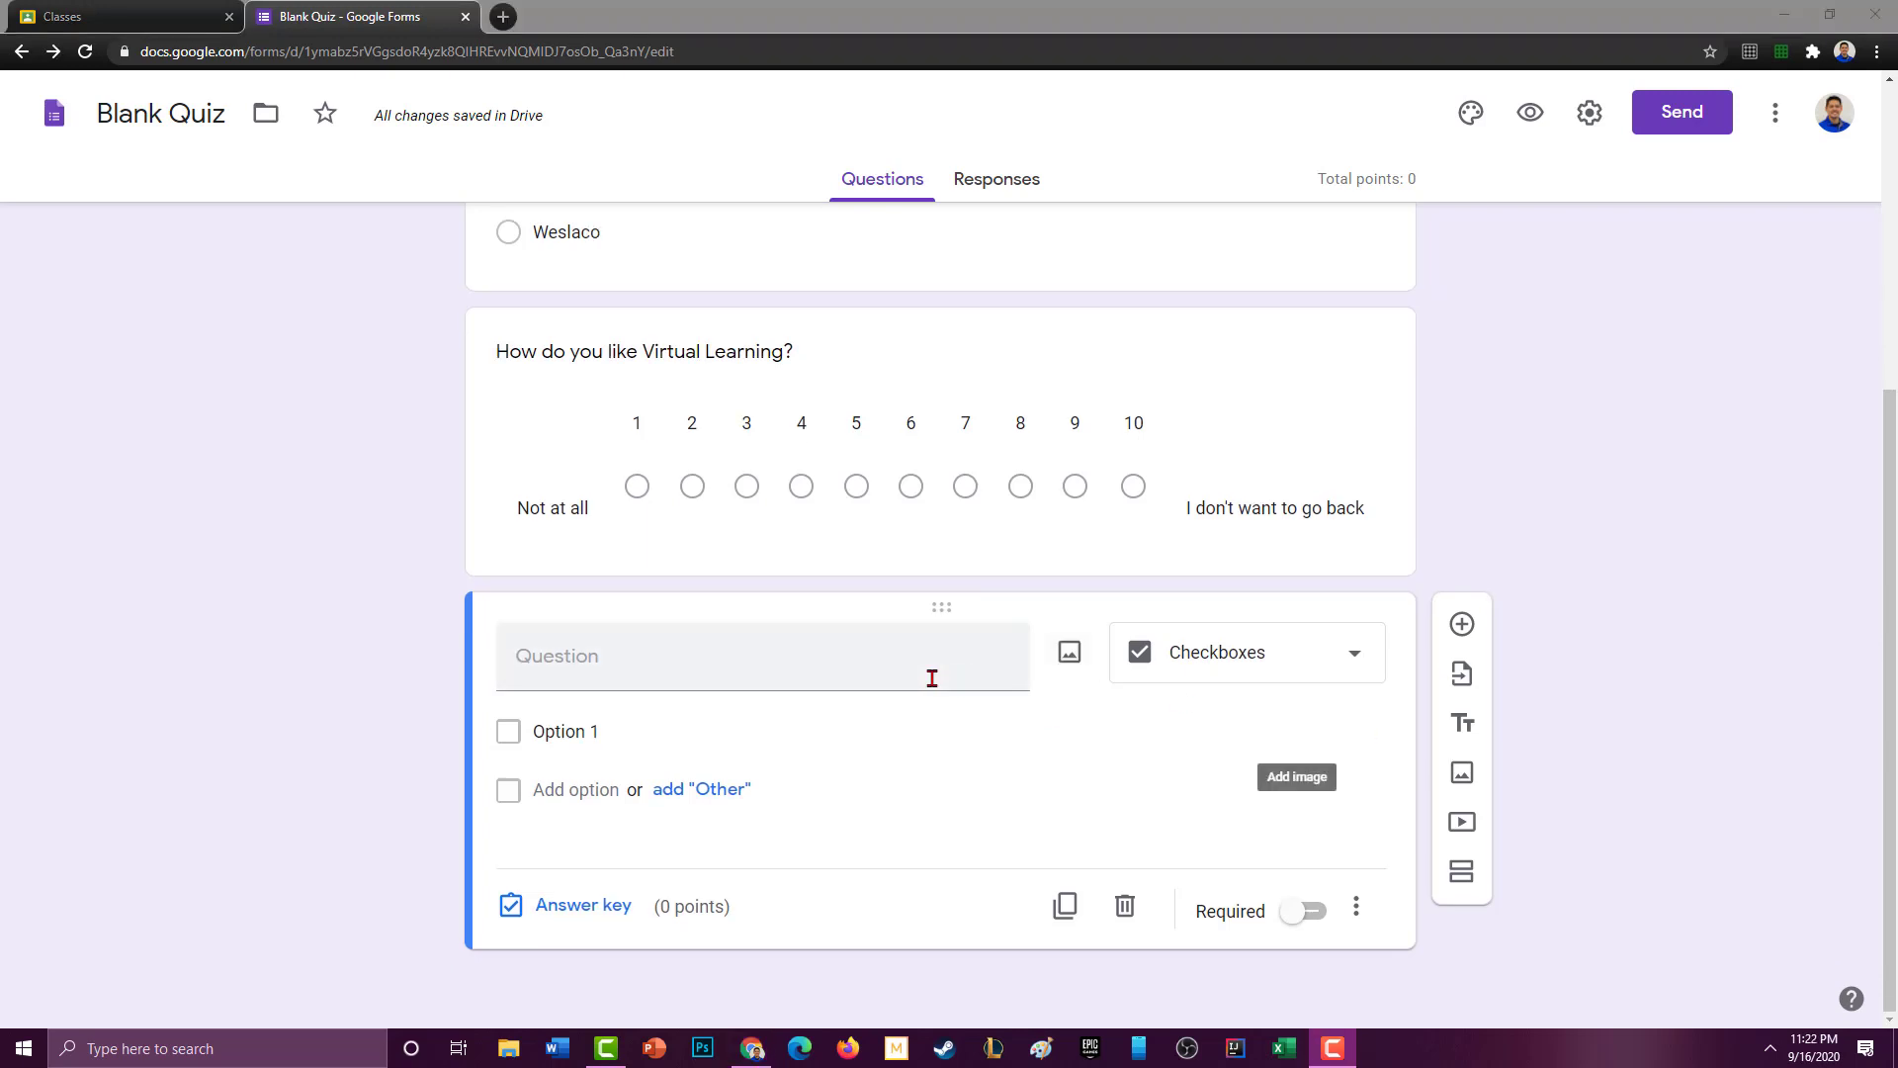
click(908, 672)
text(Which of the fo)
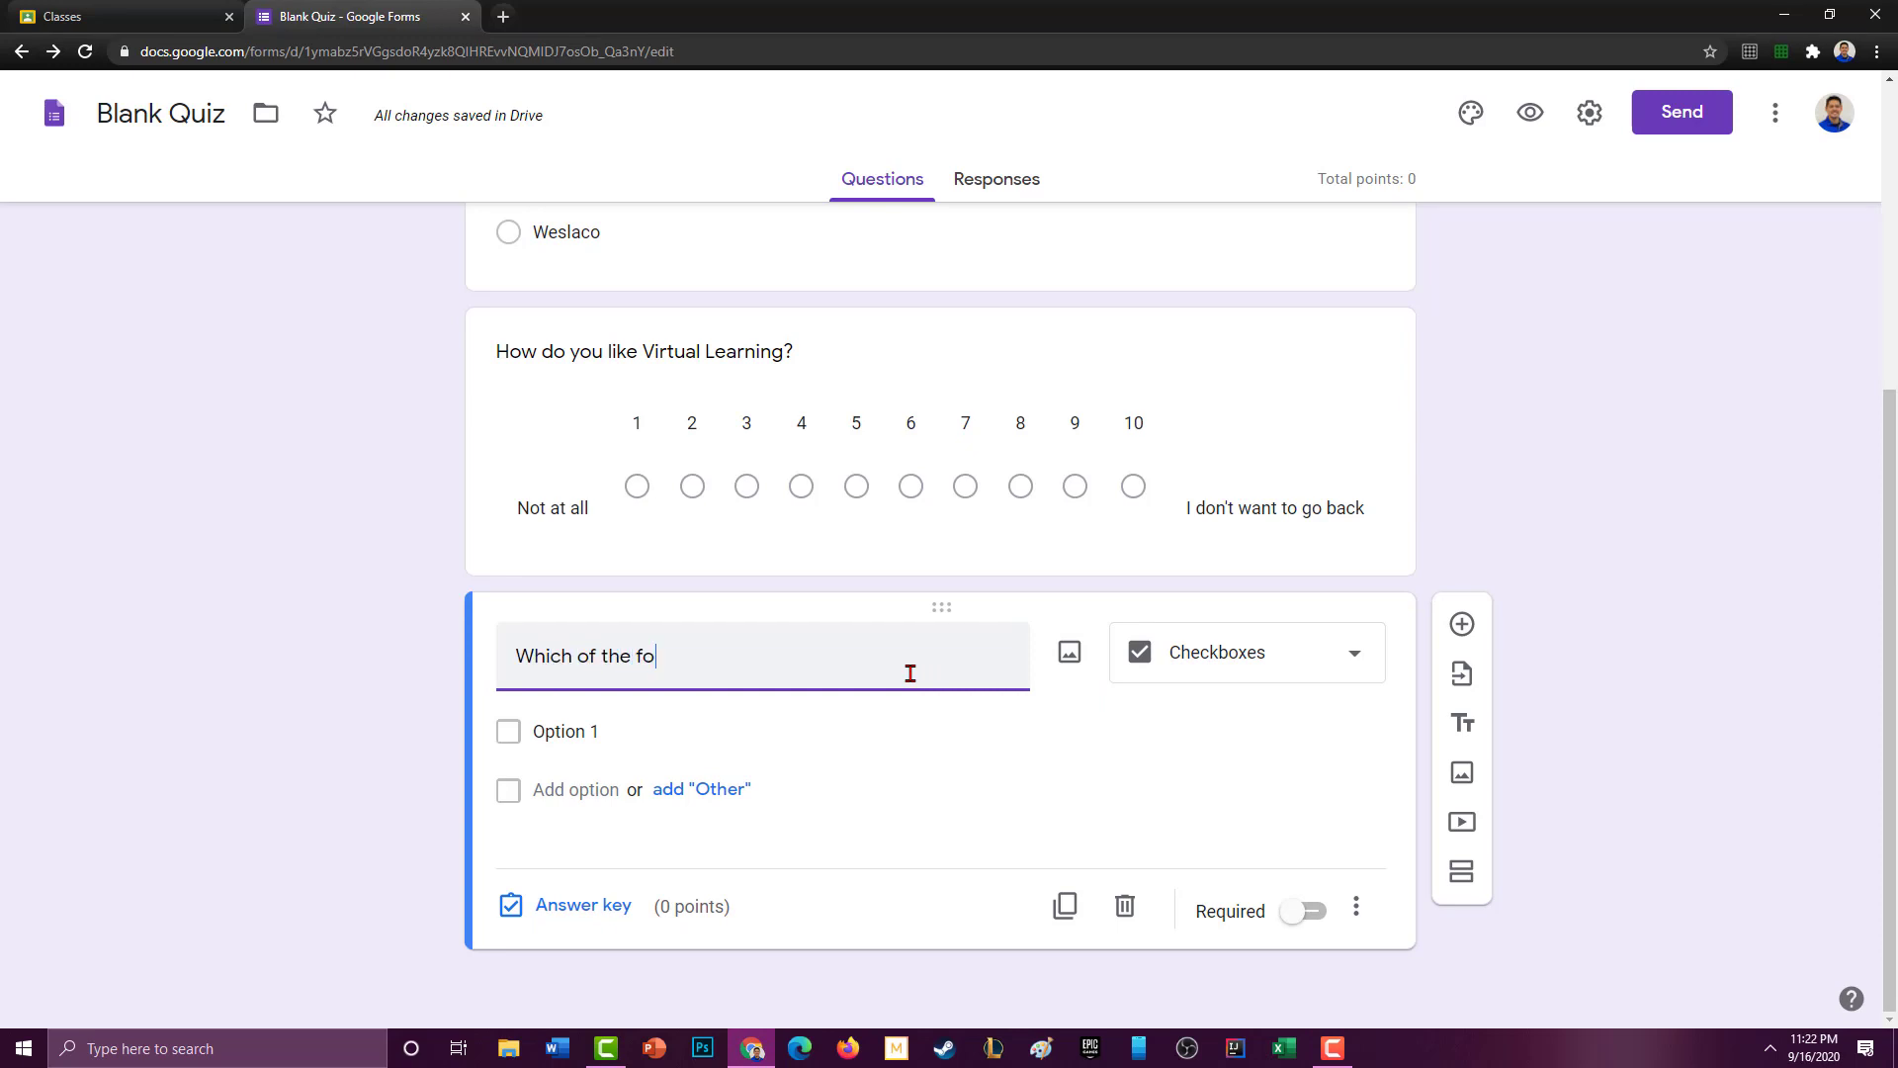
text(llowing co)
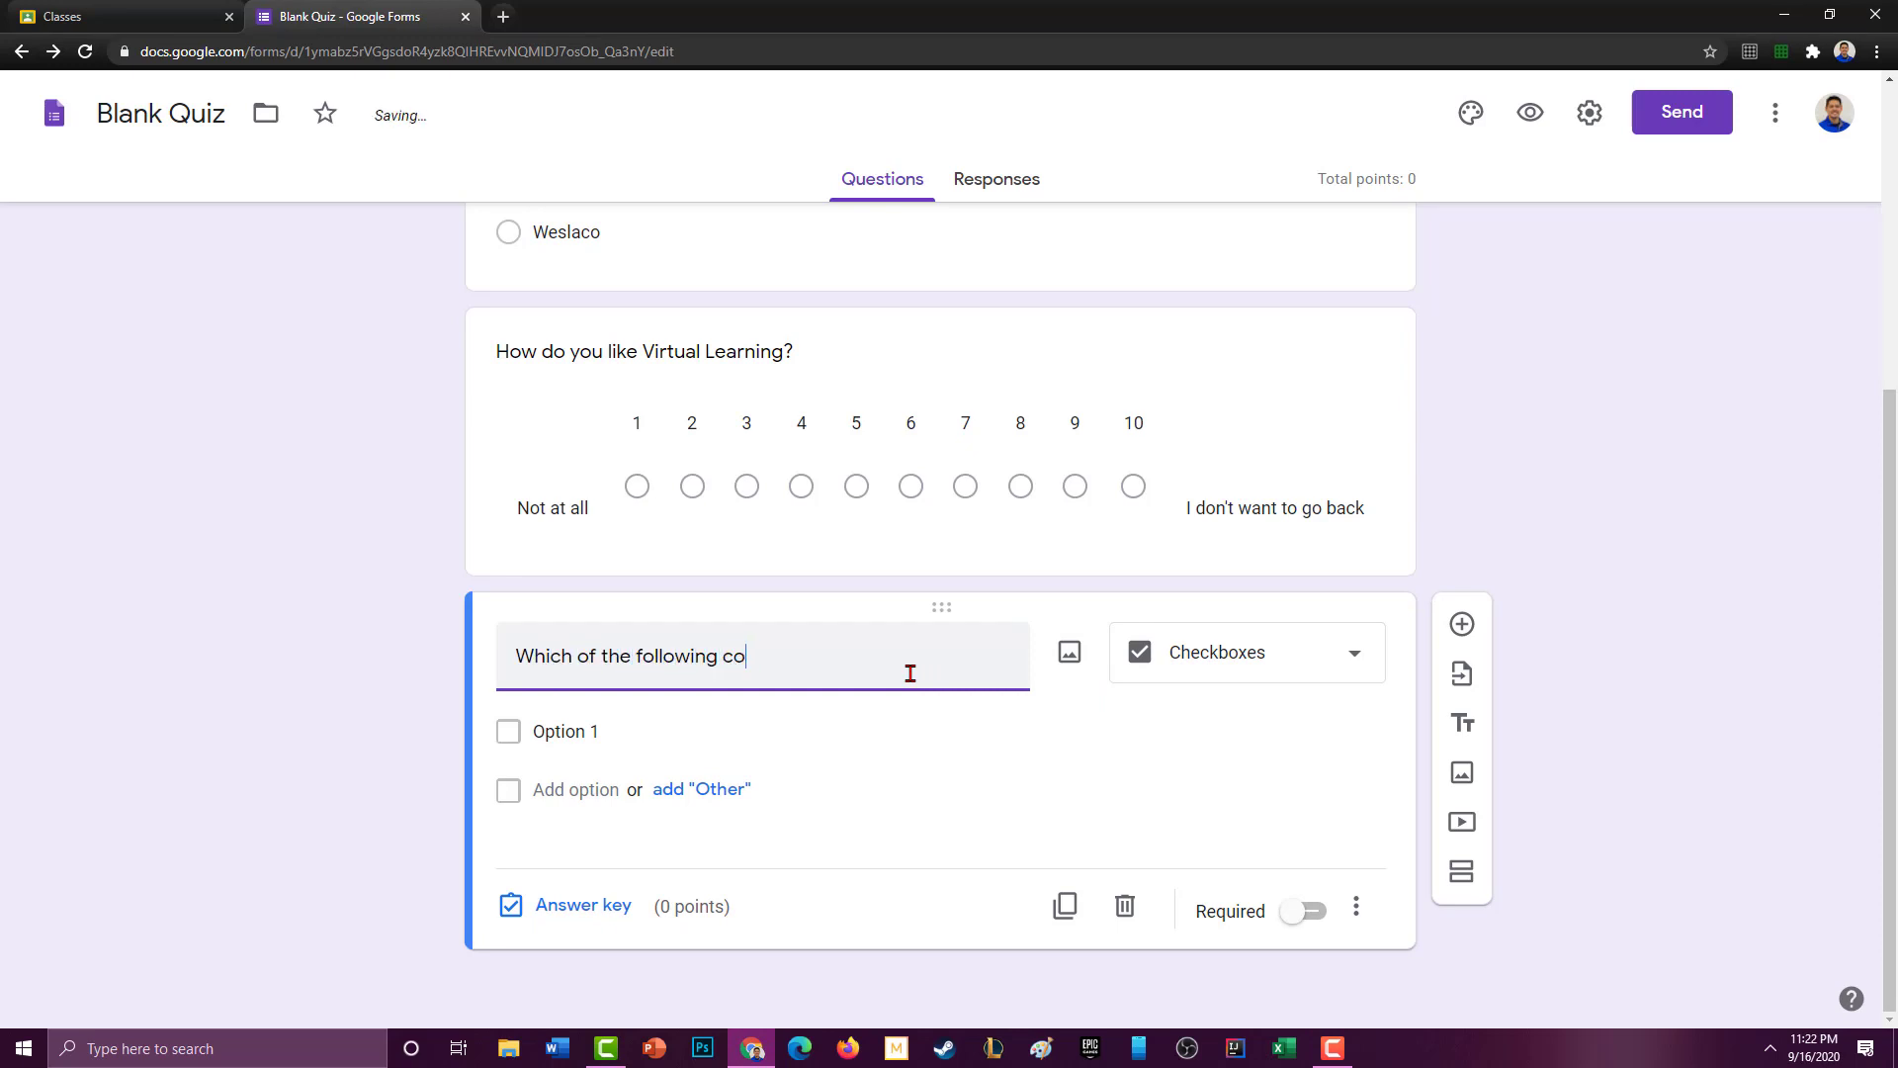
text(untries are in South America?)
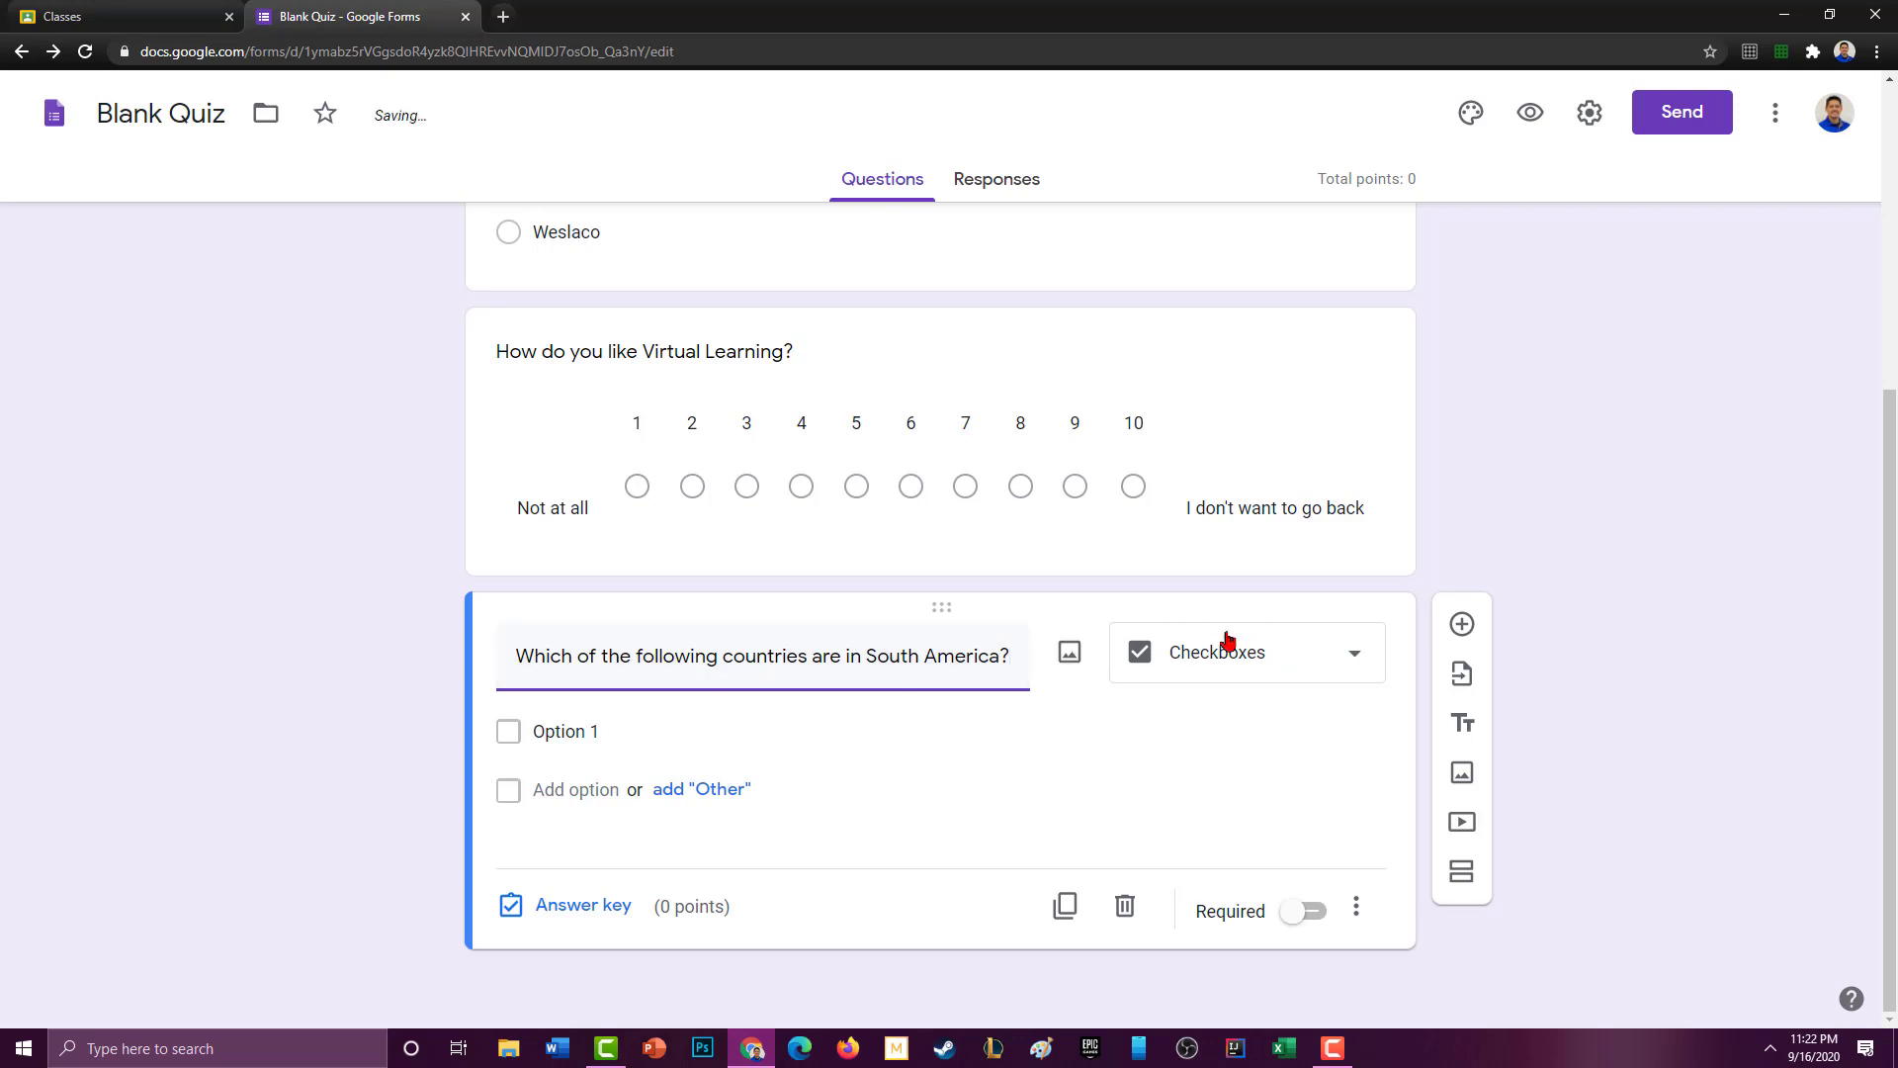
Step: Enter Mexico, Canada, Brazil, Peru and Chile as the answer options of the South America question
click(608, 732)
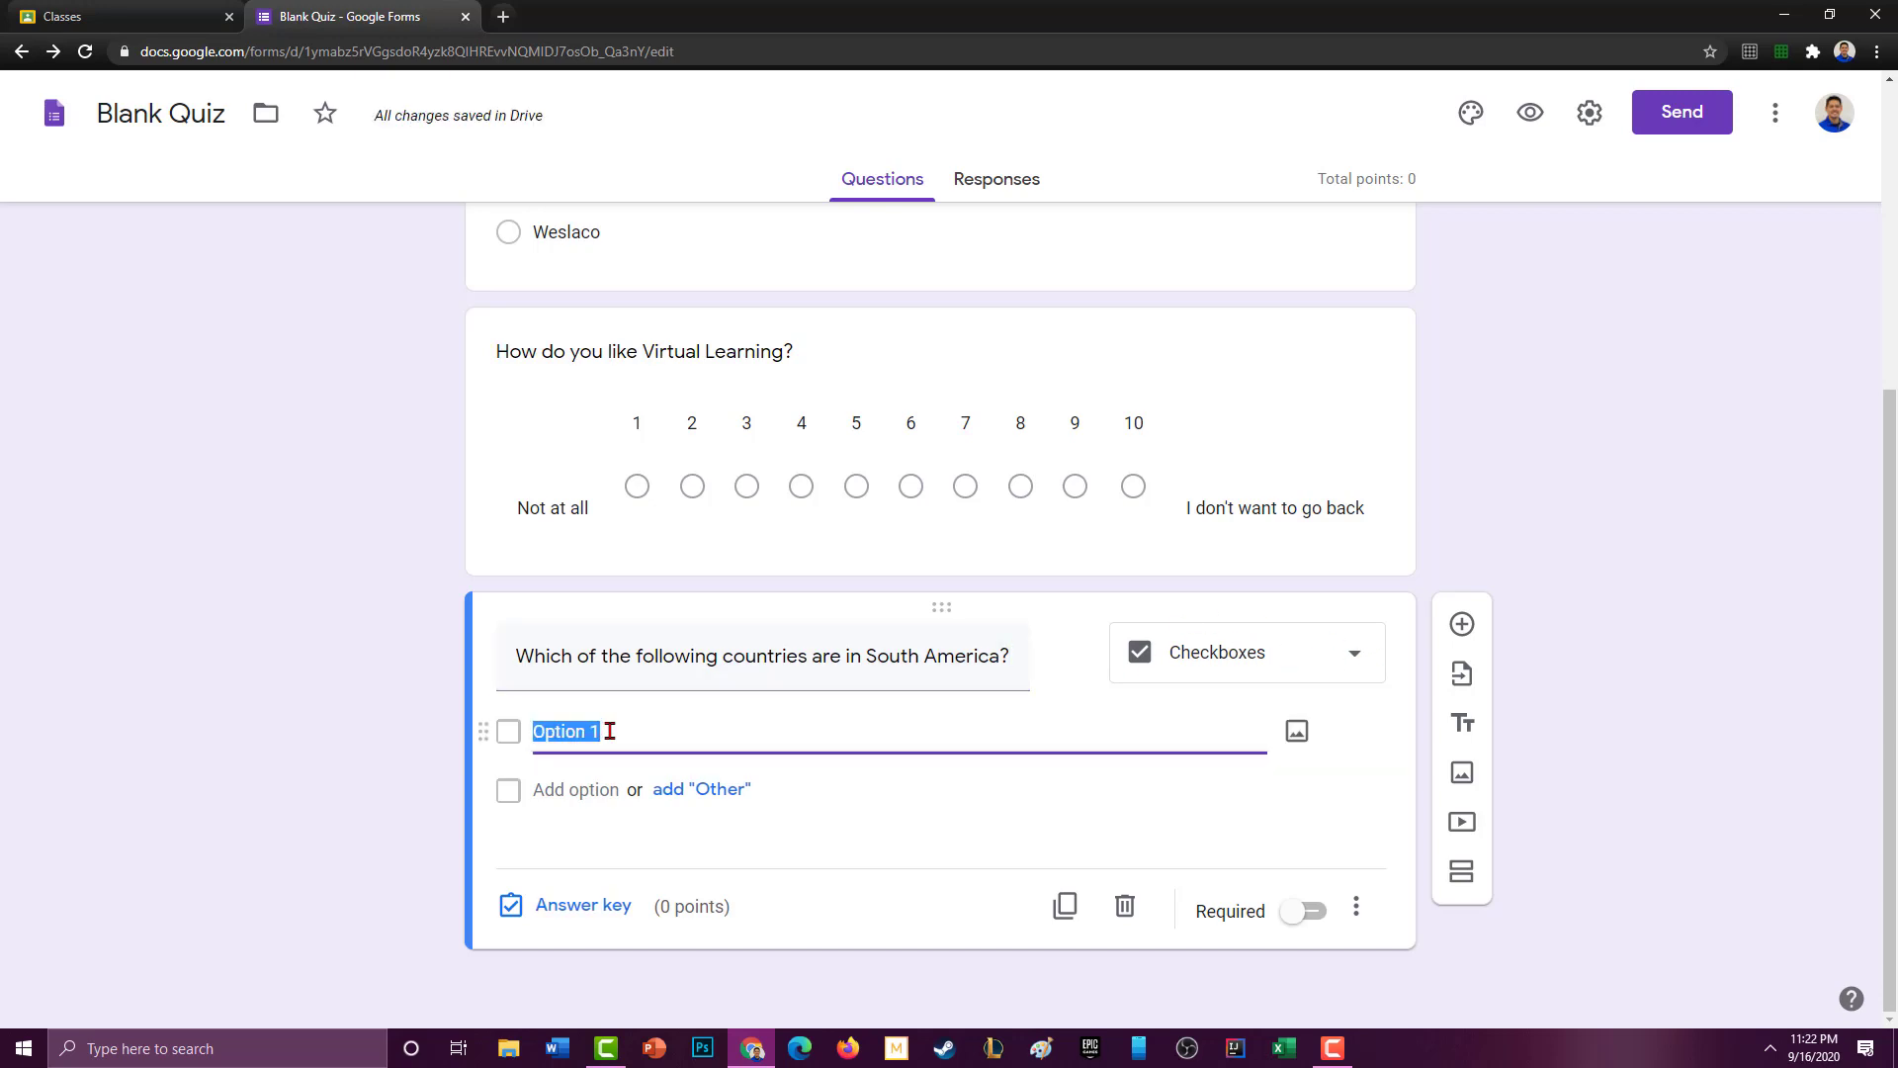
text(Mexico)
click(583, 791)
text(Canada)
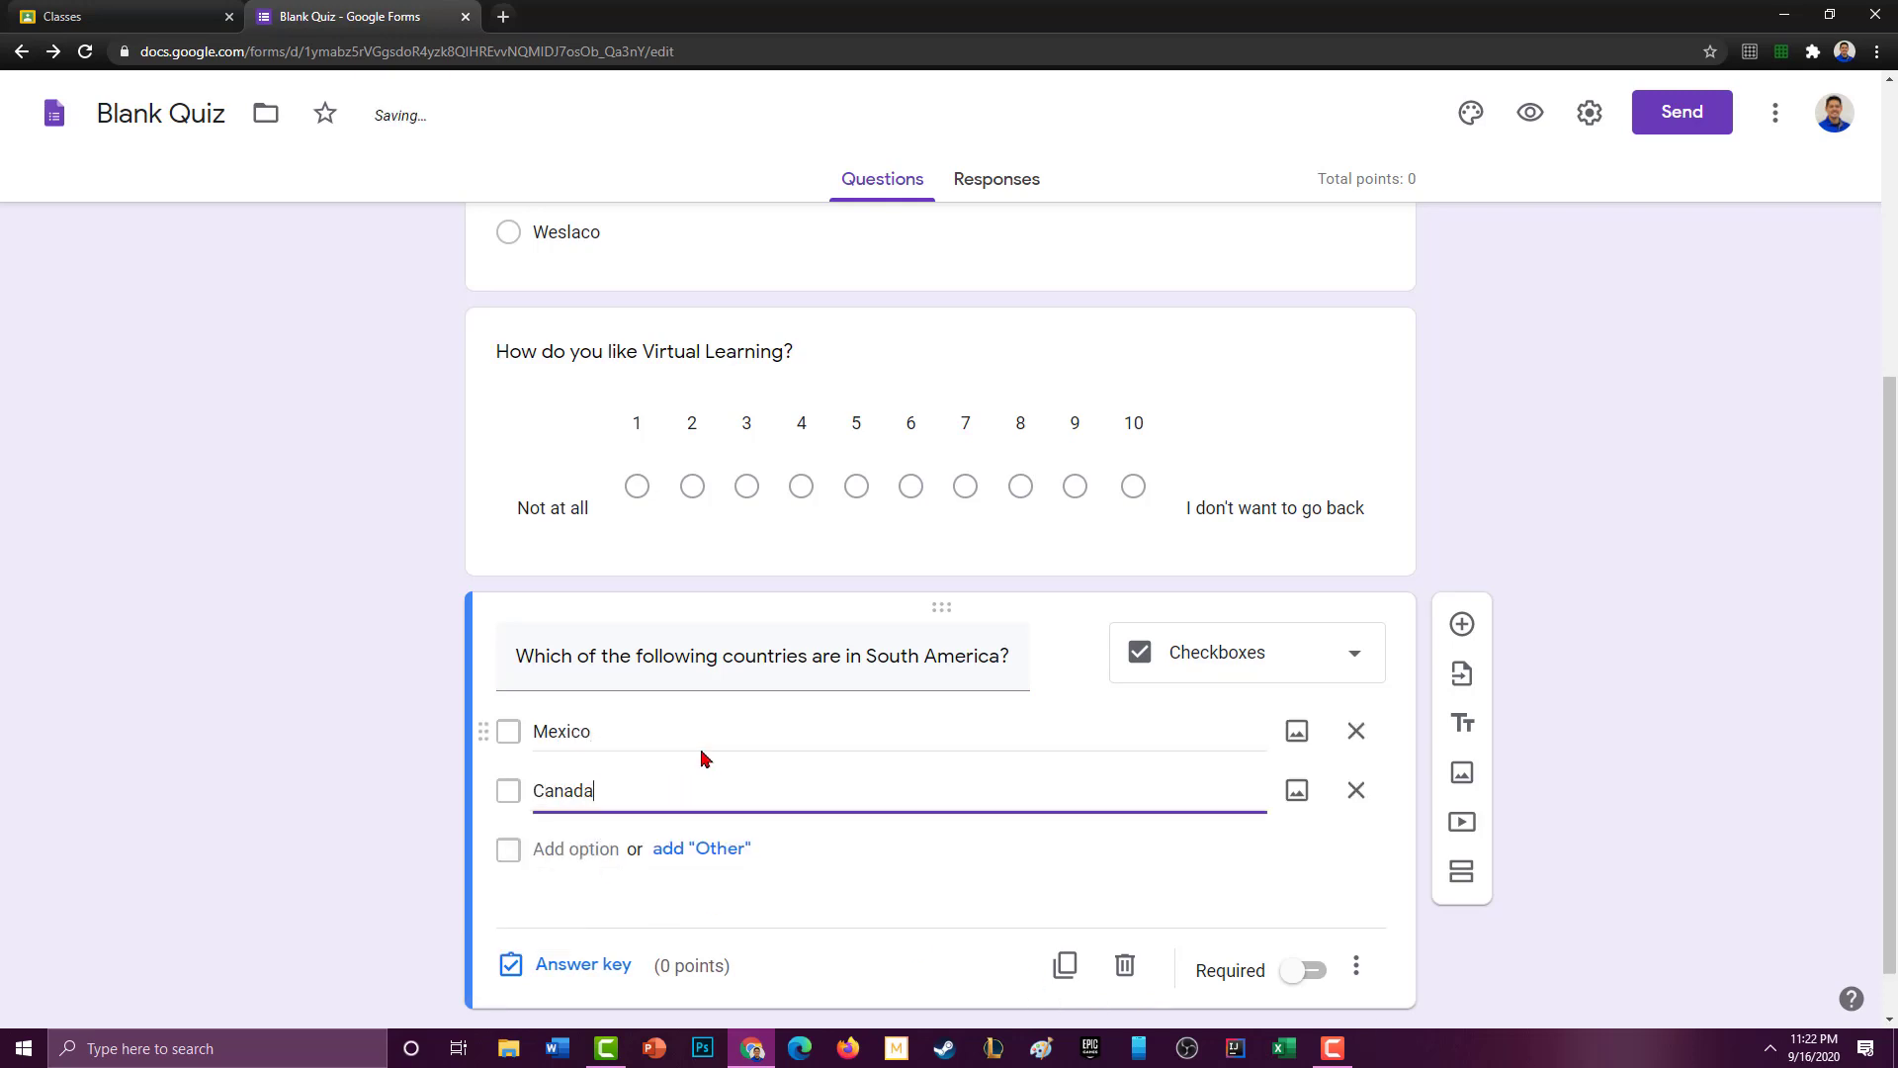
click(603, 845)
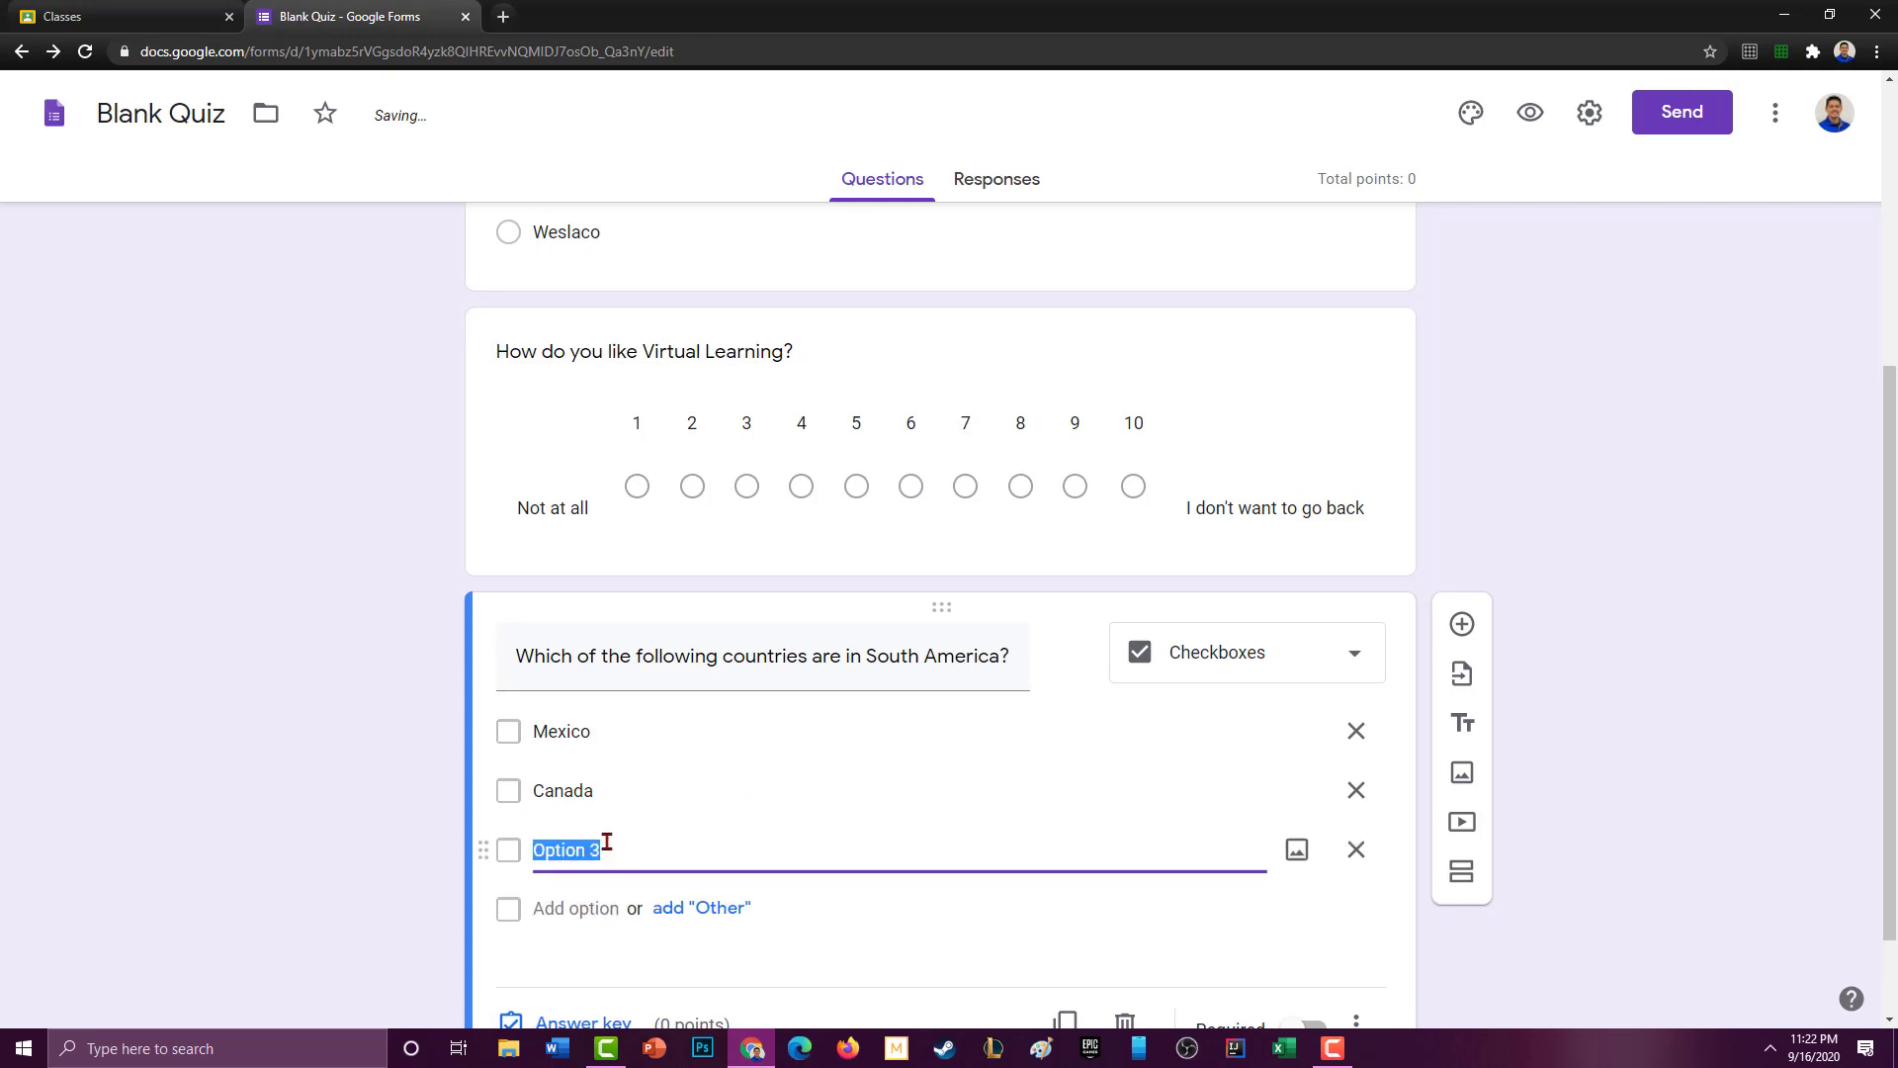
text(Brazil)
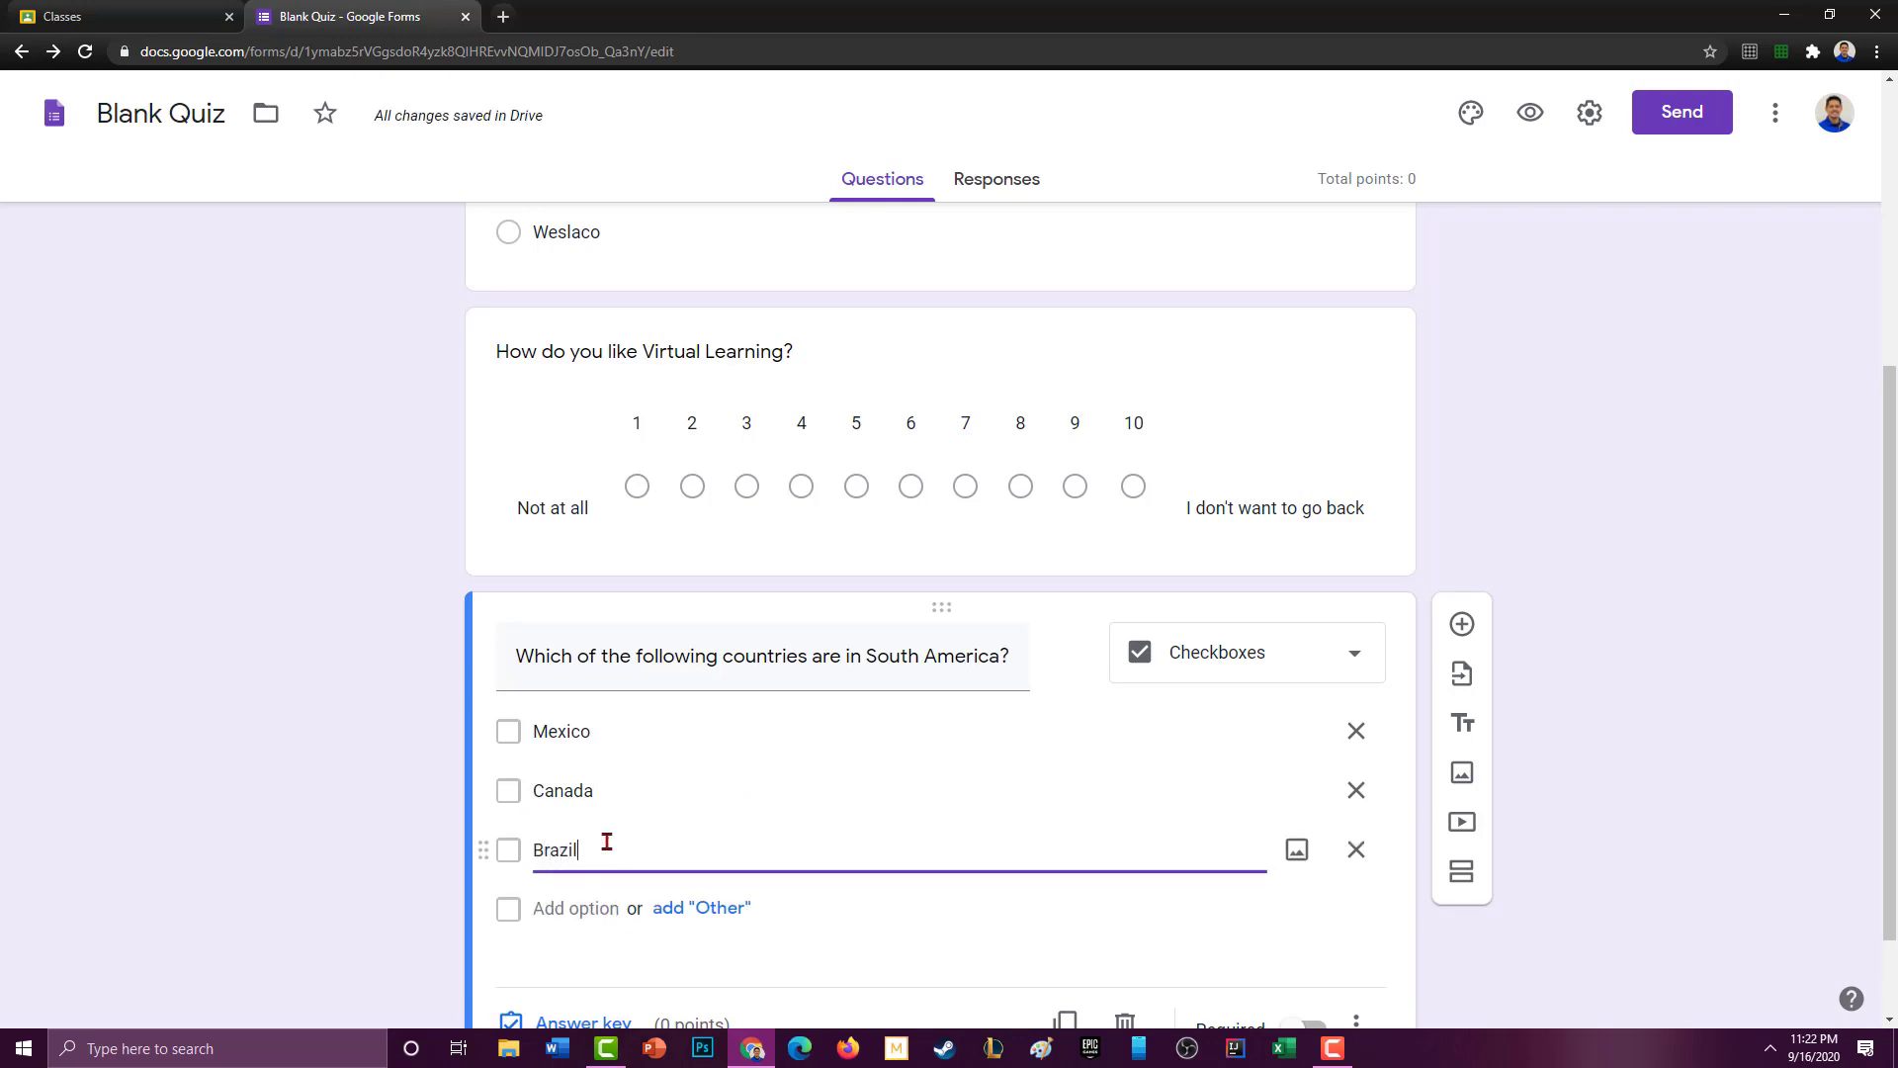
click(559, 907)
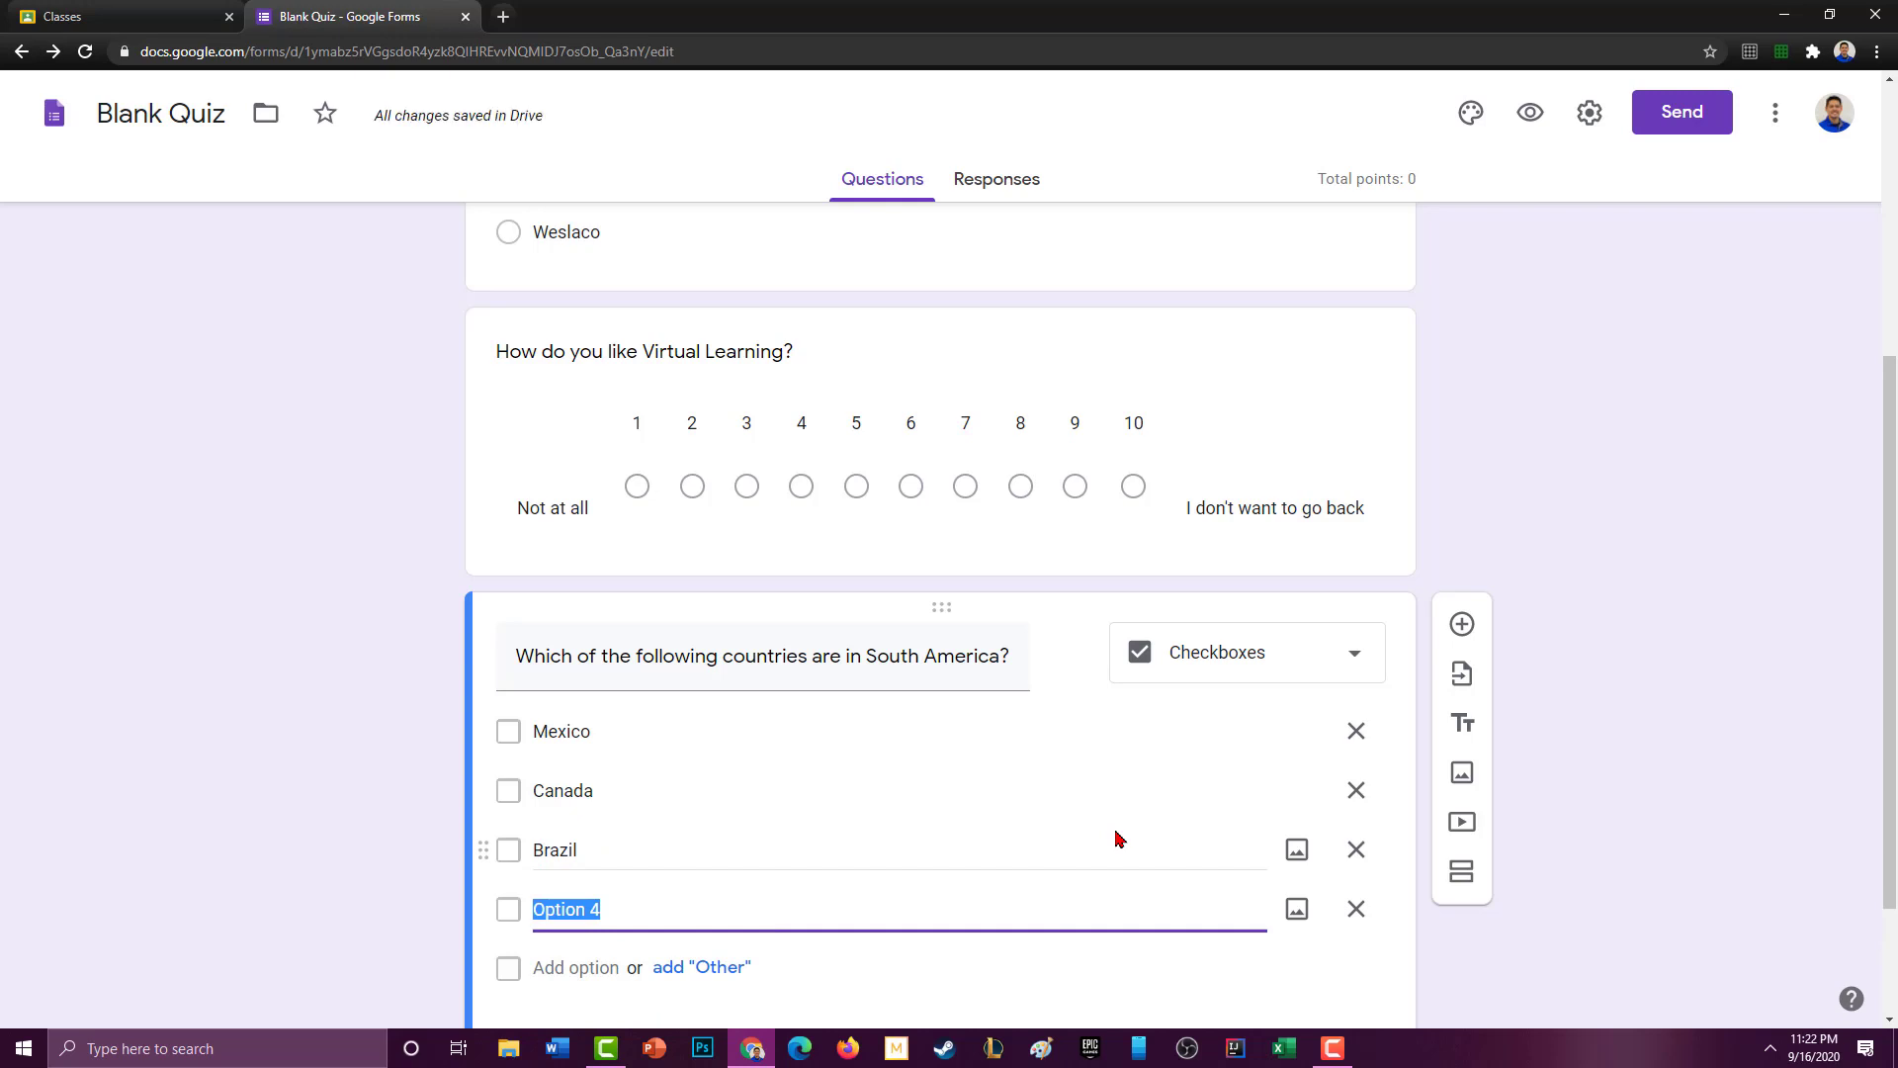
text(Peru)
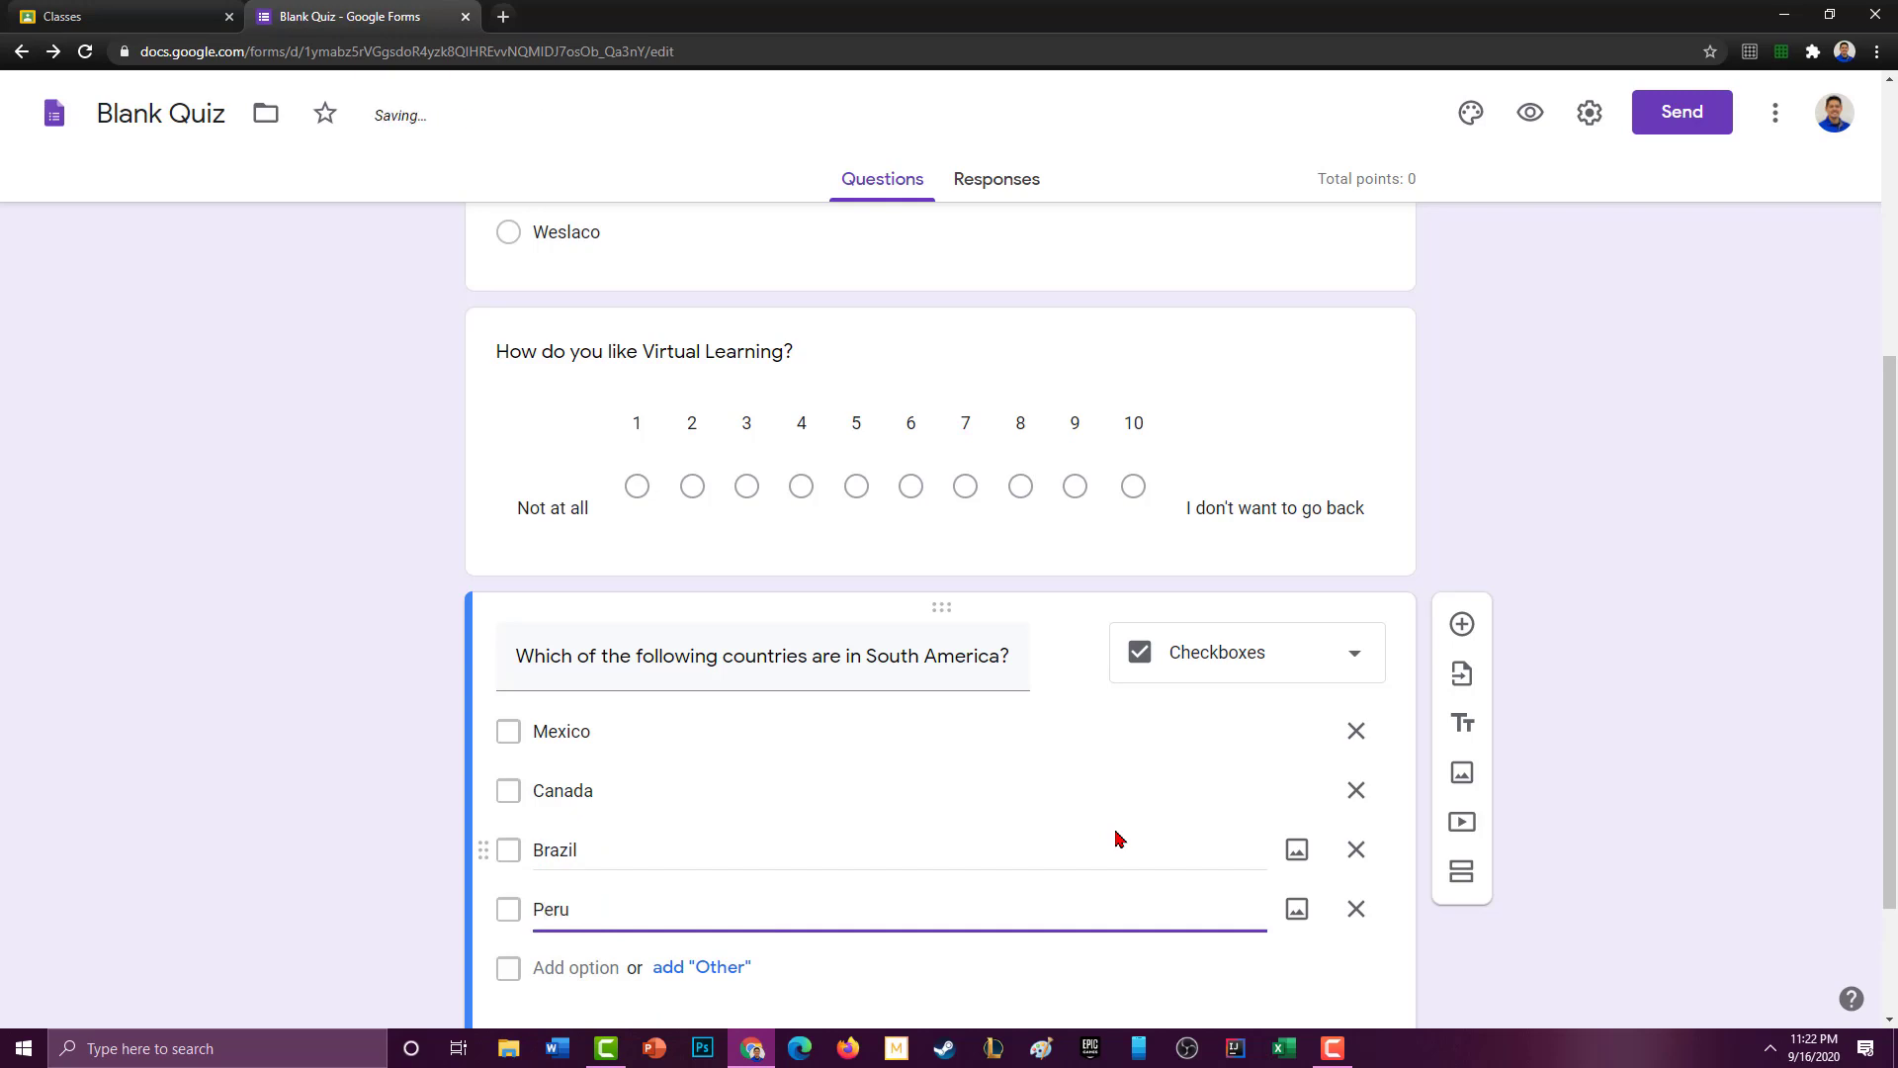
click(571, 966)
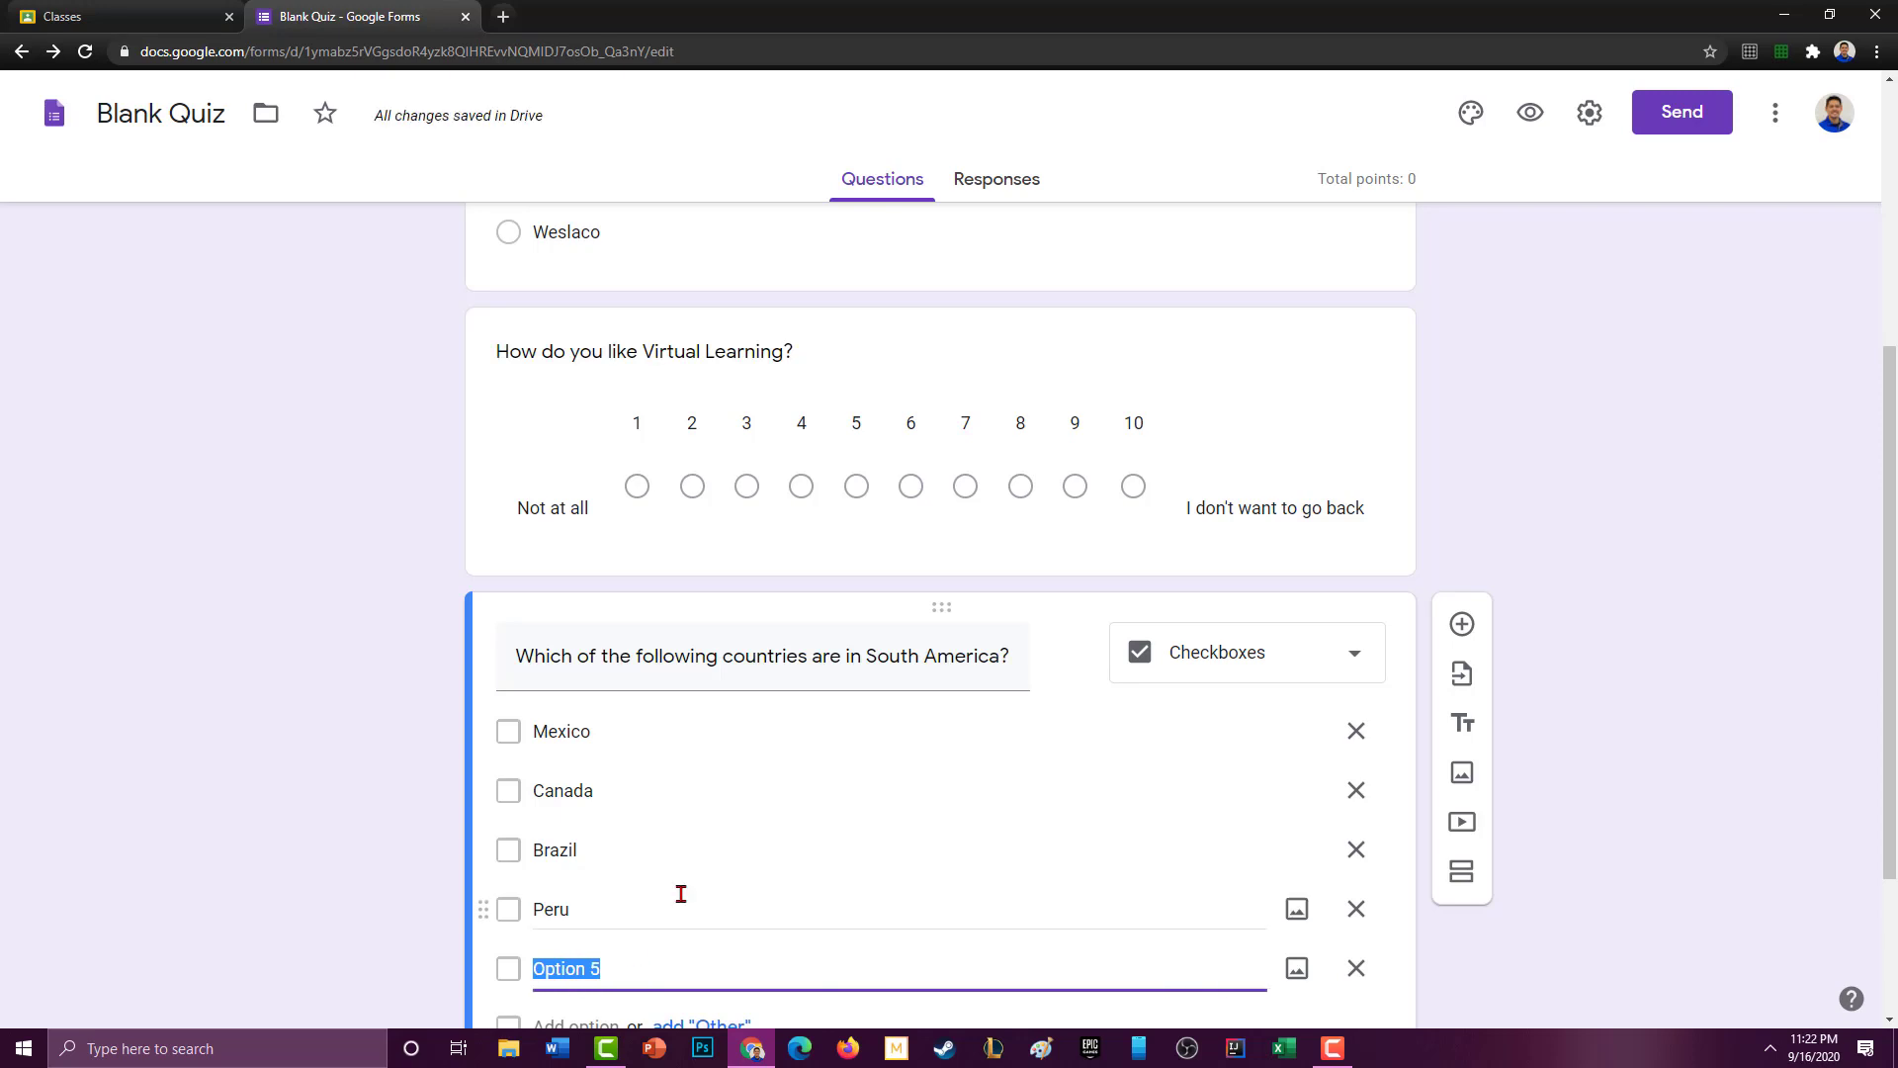
text(Chile)
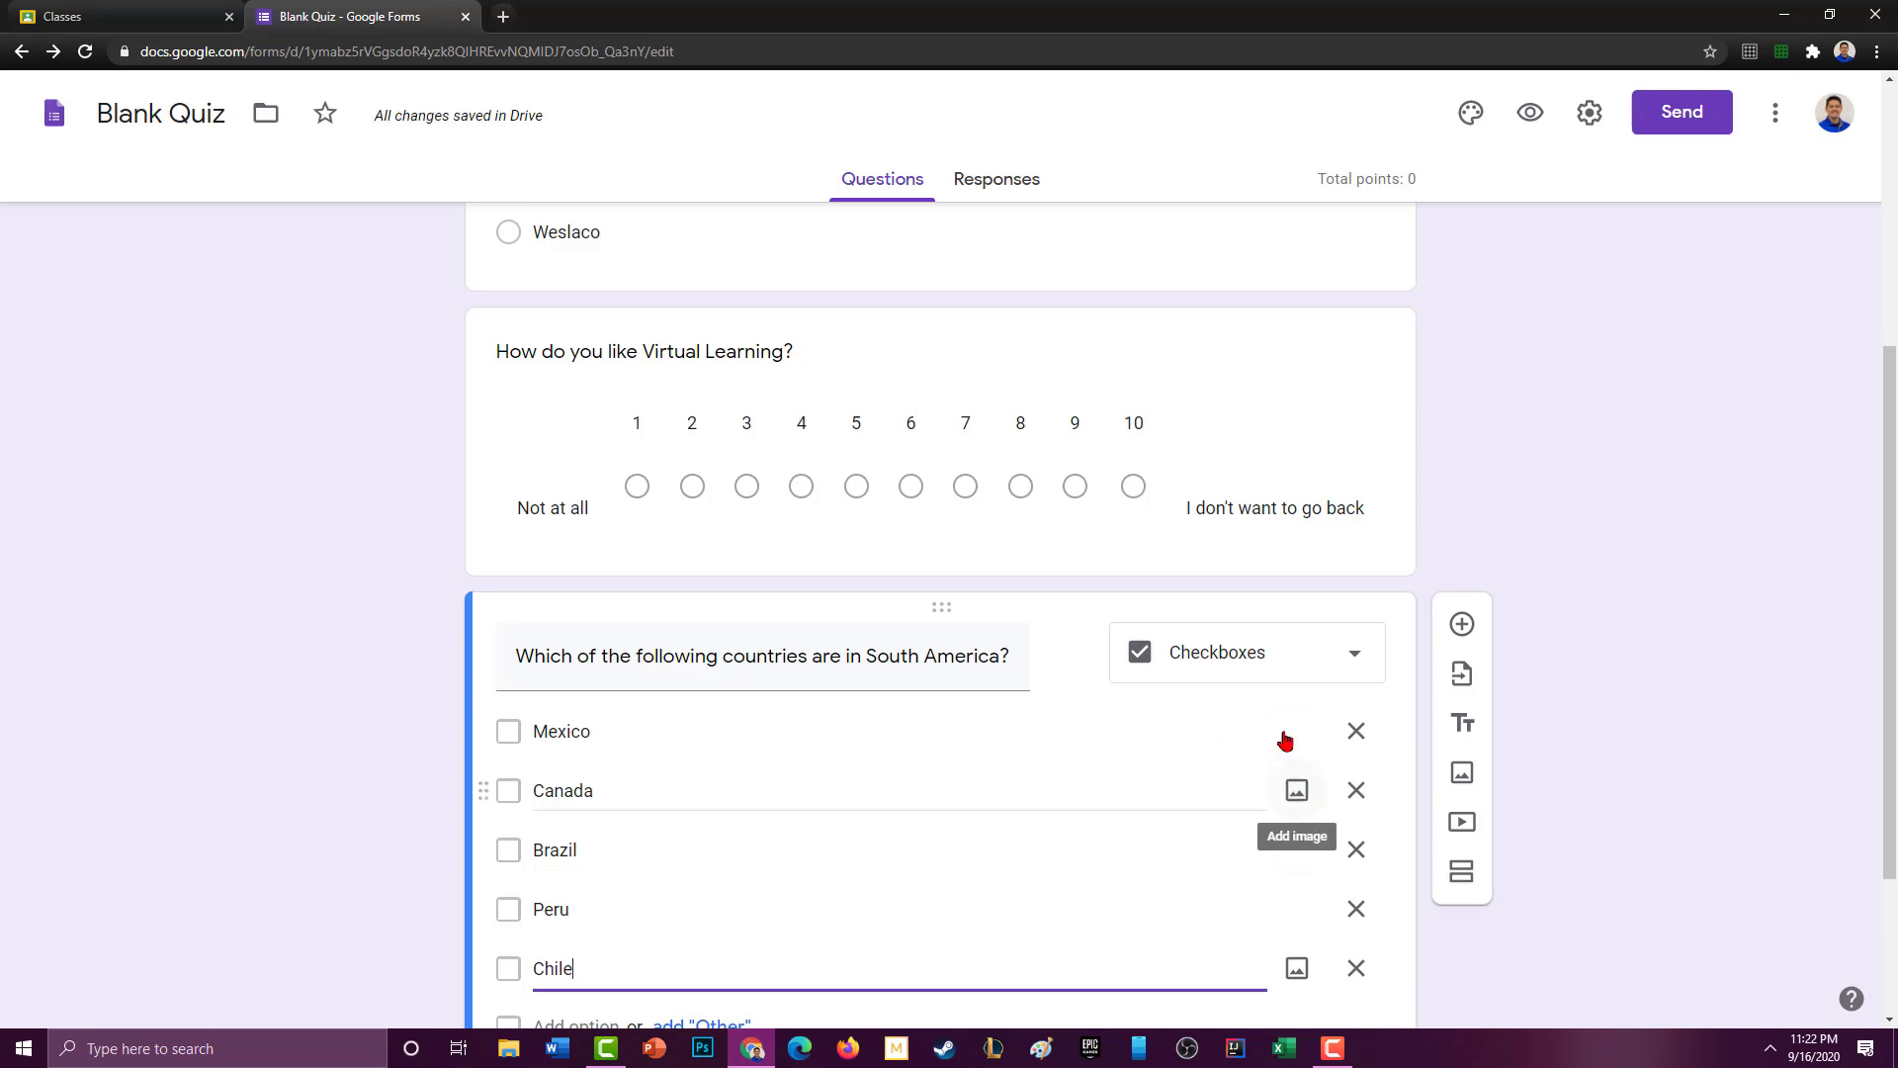
Step: Open the quiz's theme options and set the theme color to light blue
scroll(919, 851, down, 2)
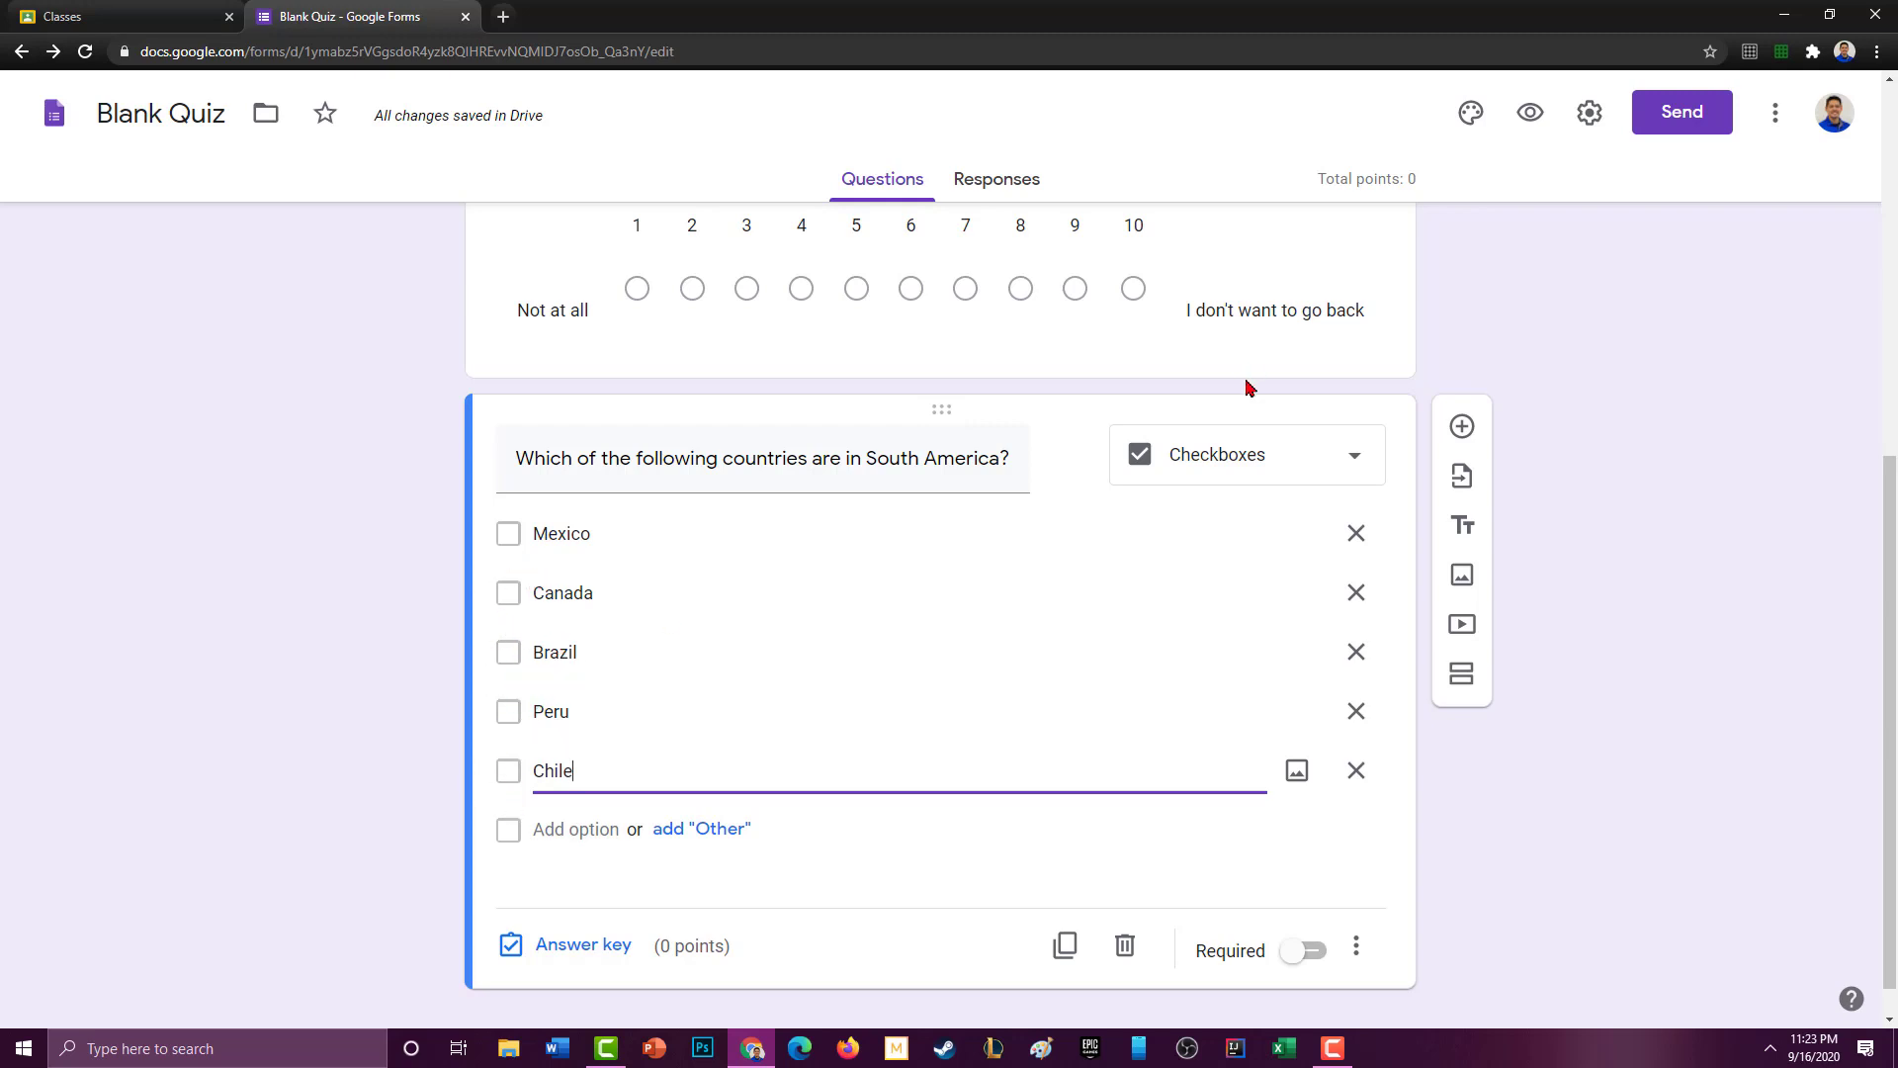
scroll(1246, 386, up, 7)
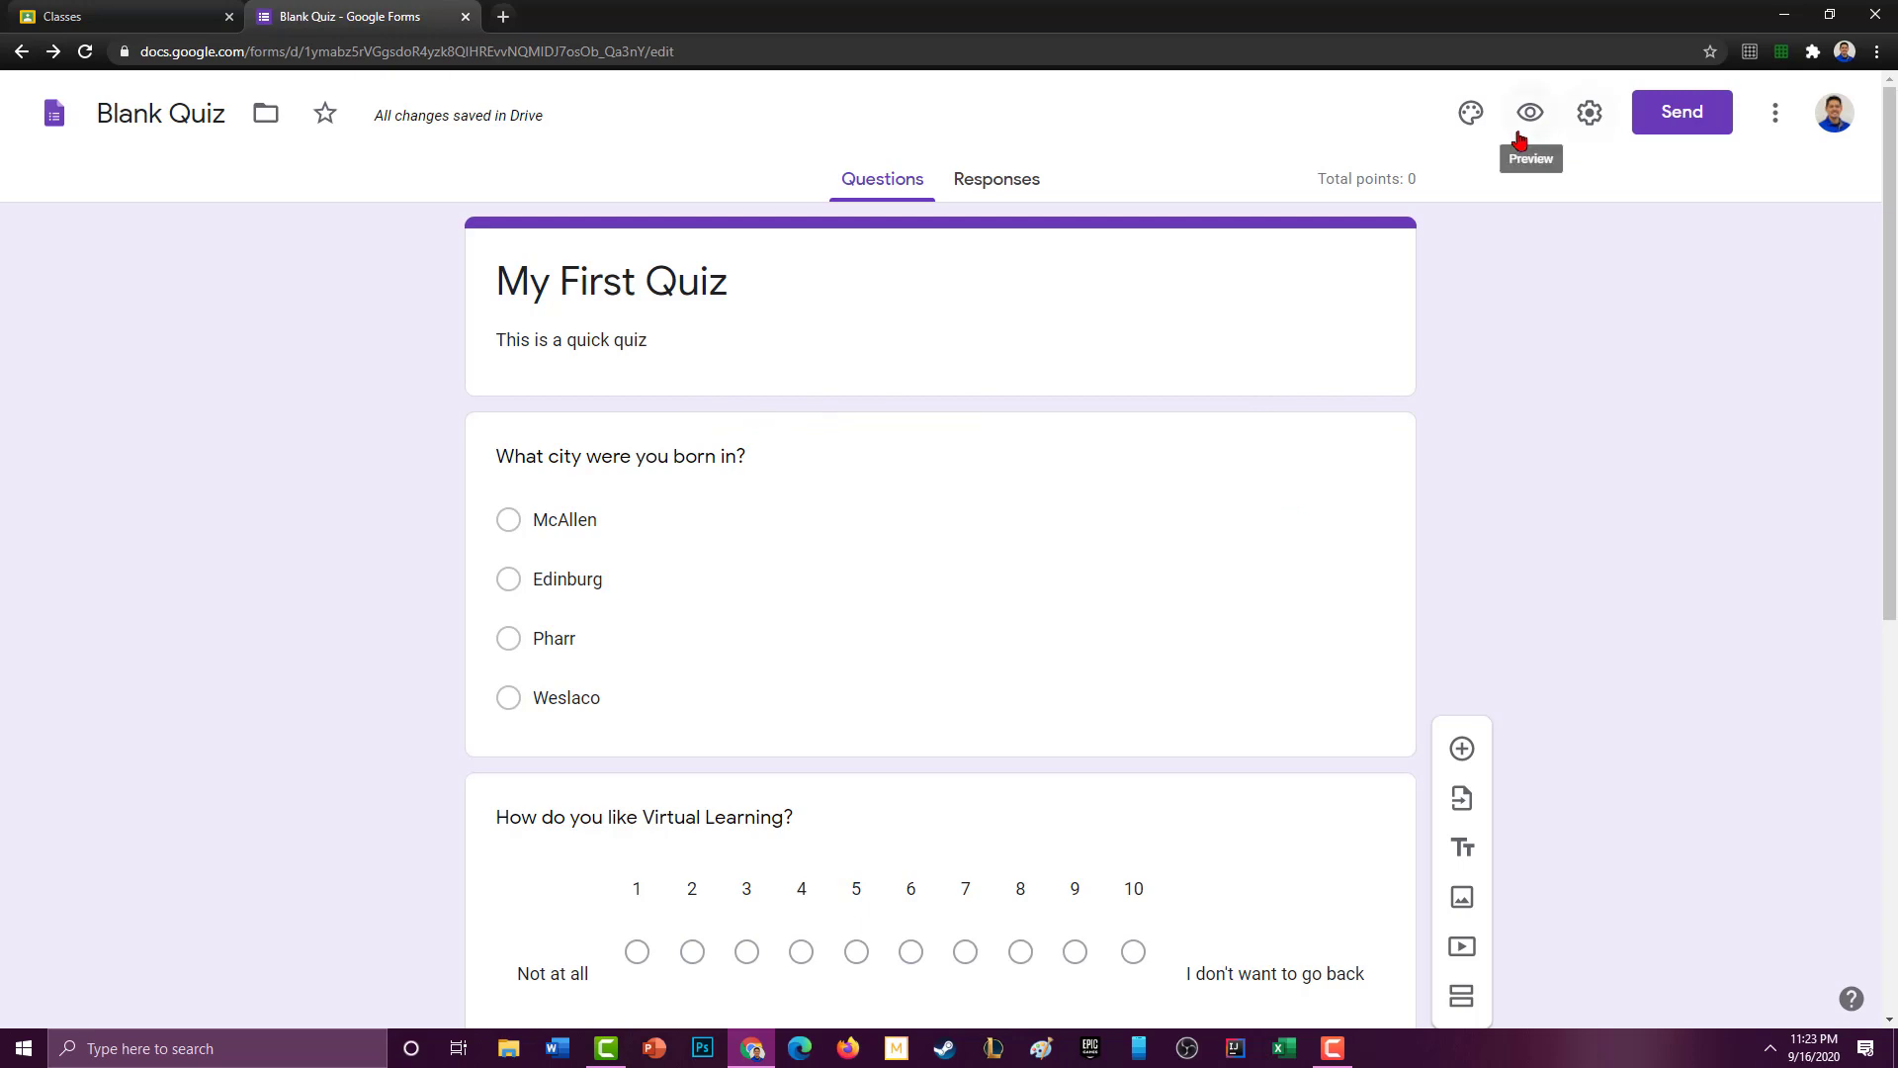
click(1473, 127)
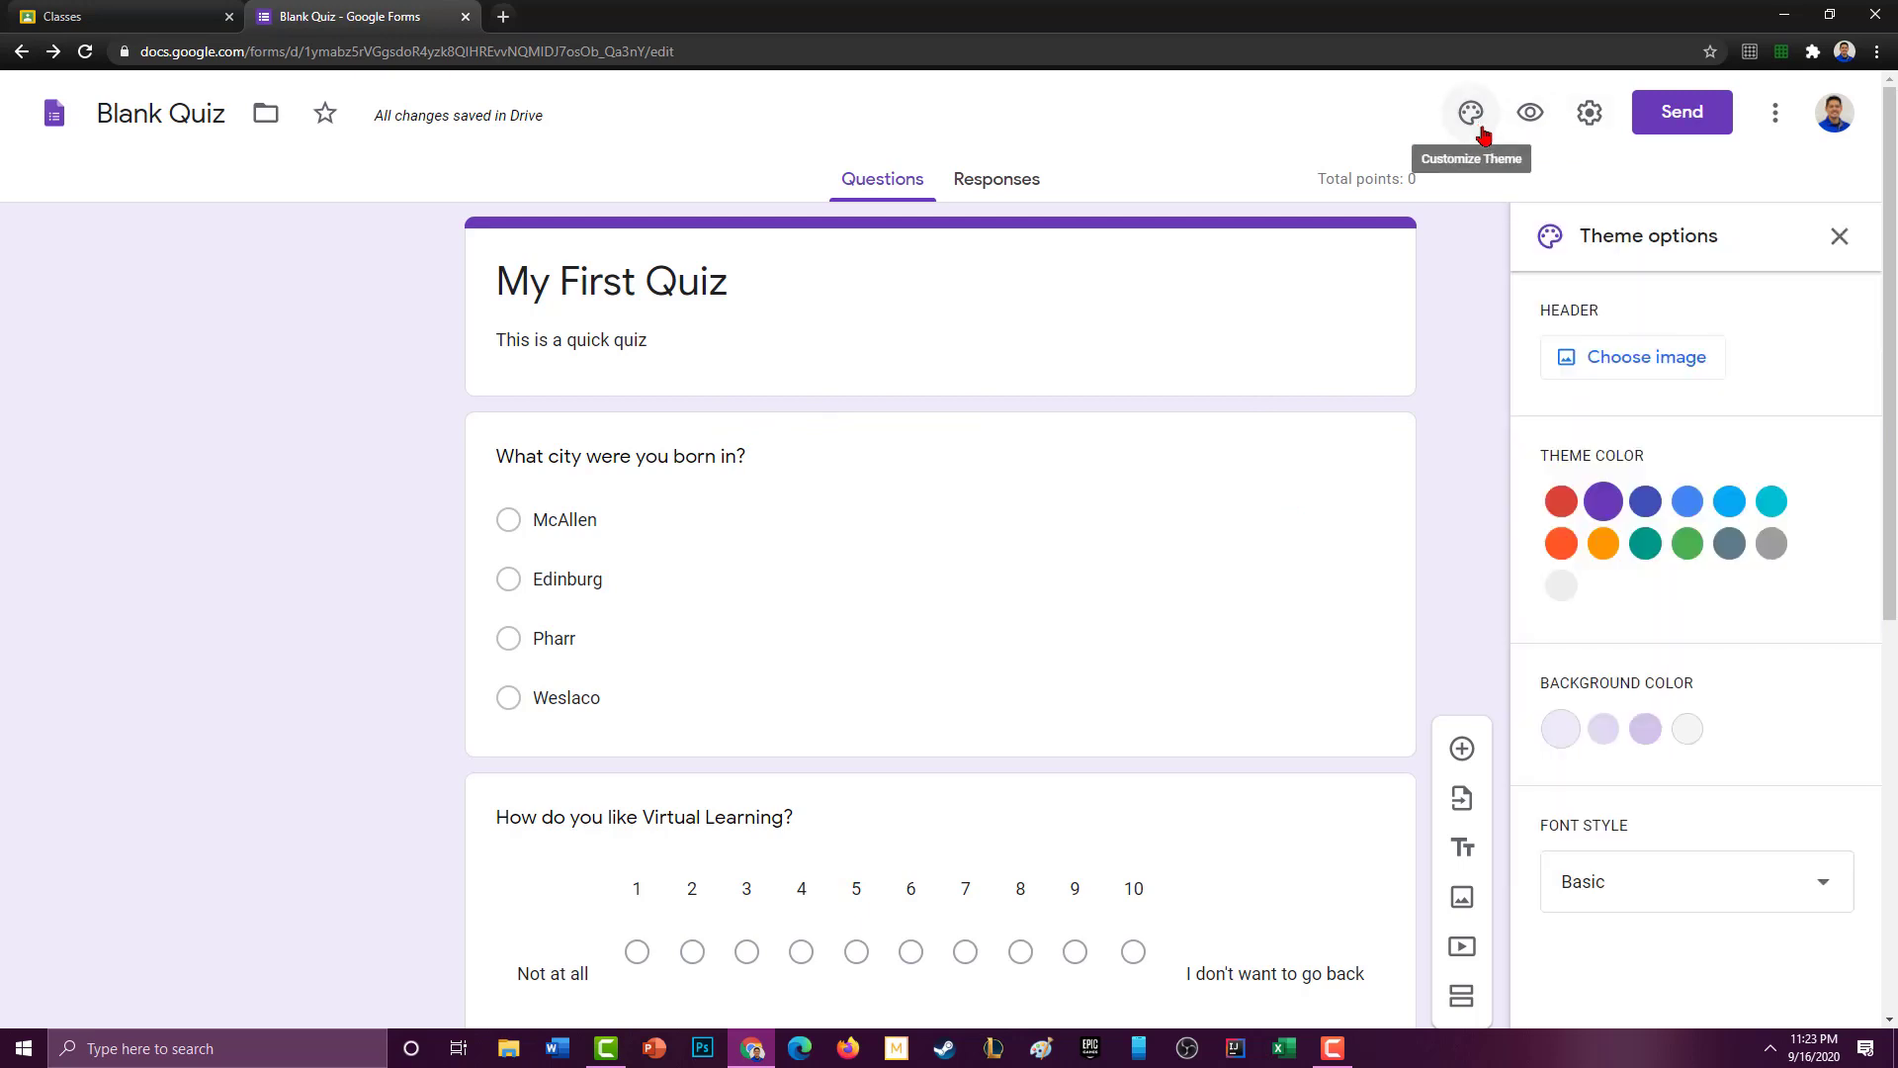
click(1645, 502)
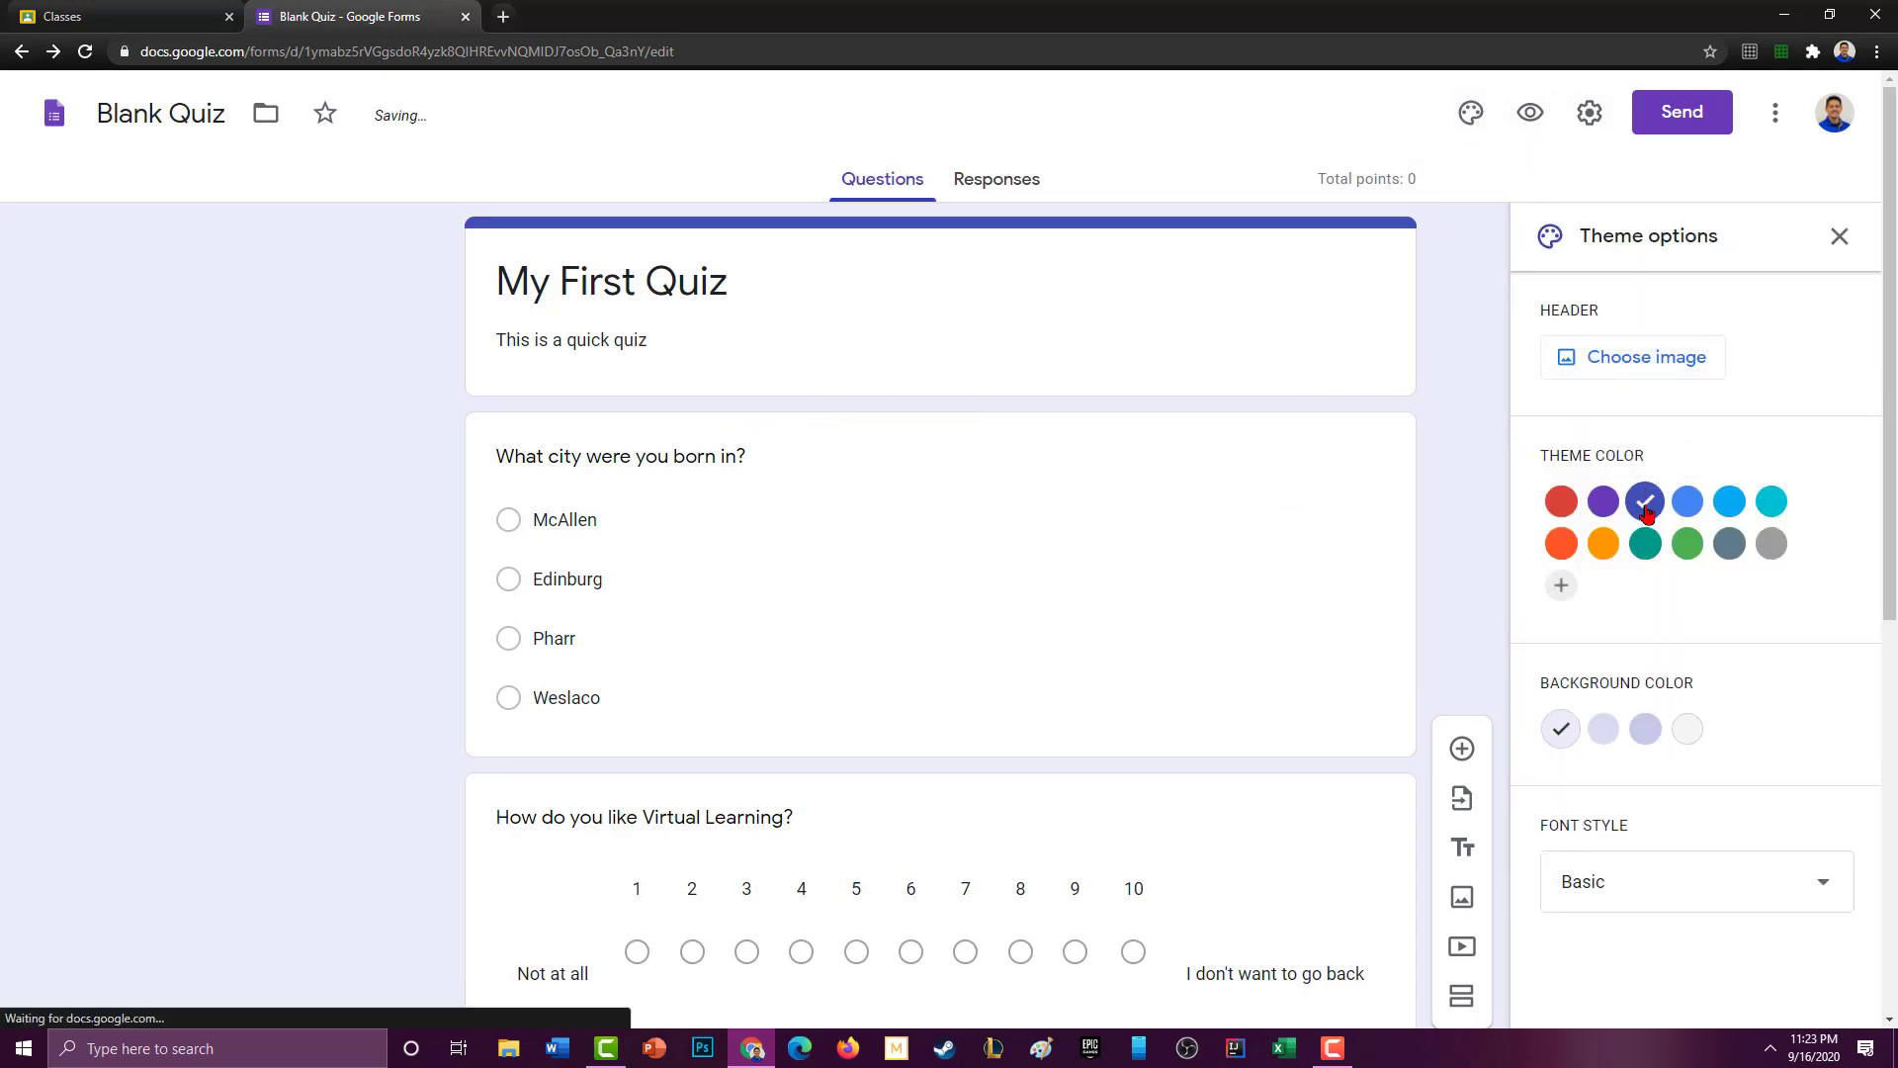
click(1729, 503)
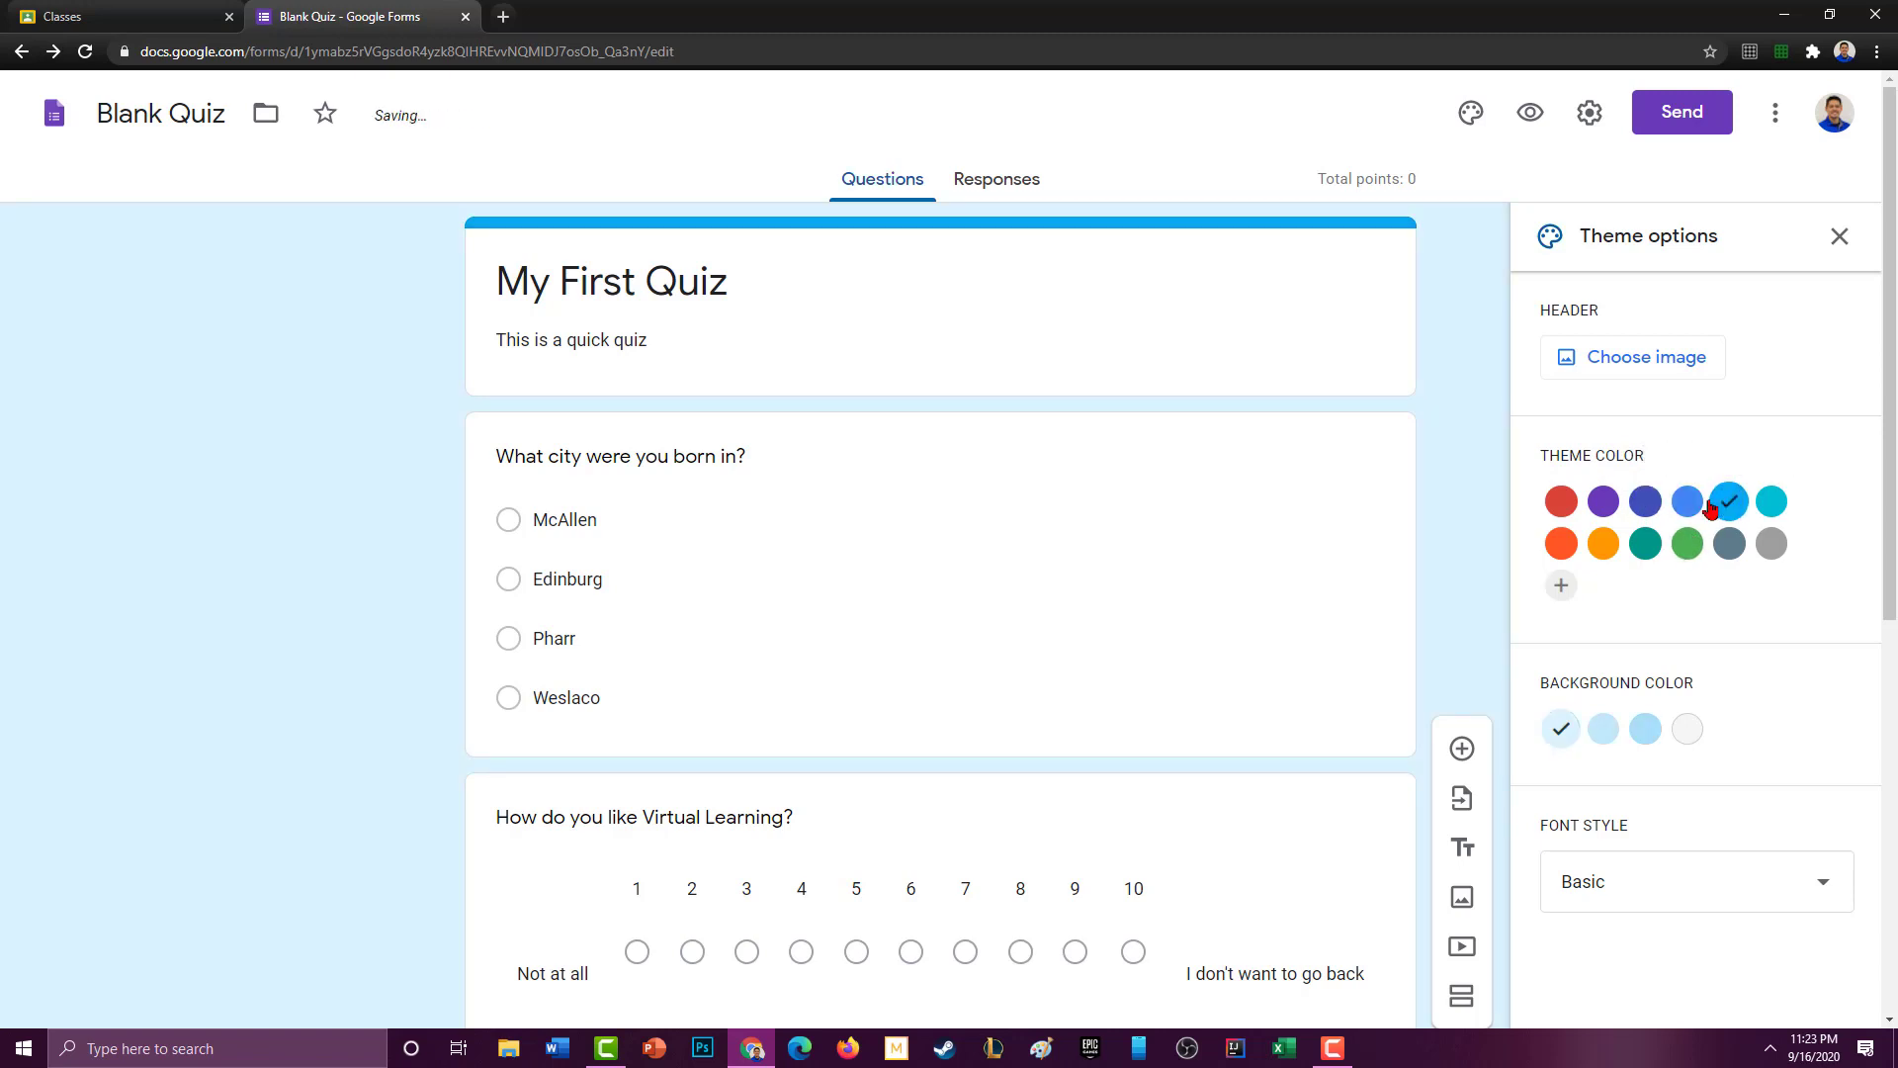
Step: Try the available background colors and set the quiz background to the second-lightest blue shade
click(1645, 728)
click(1684, 731)
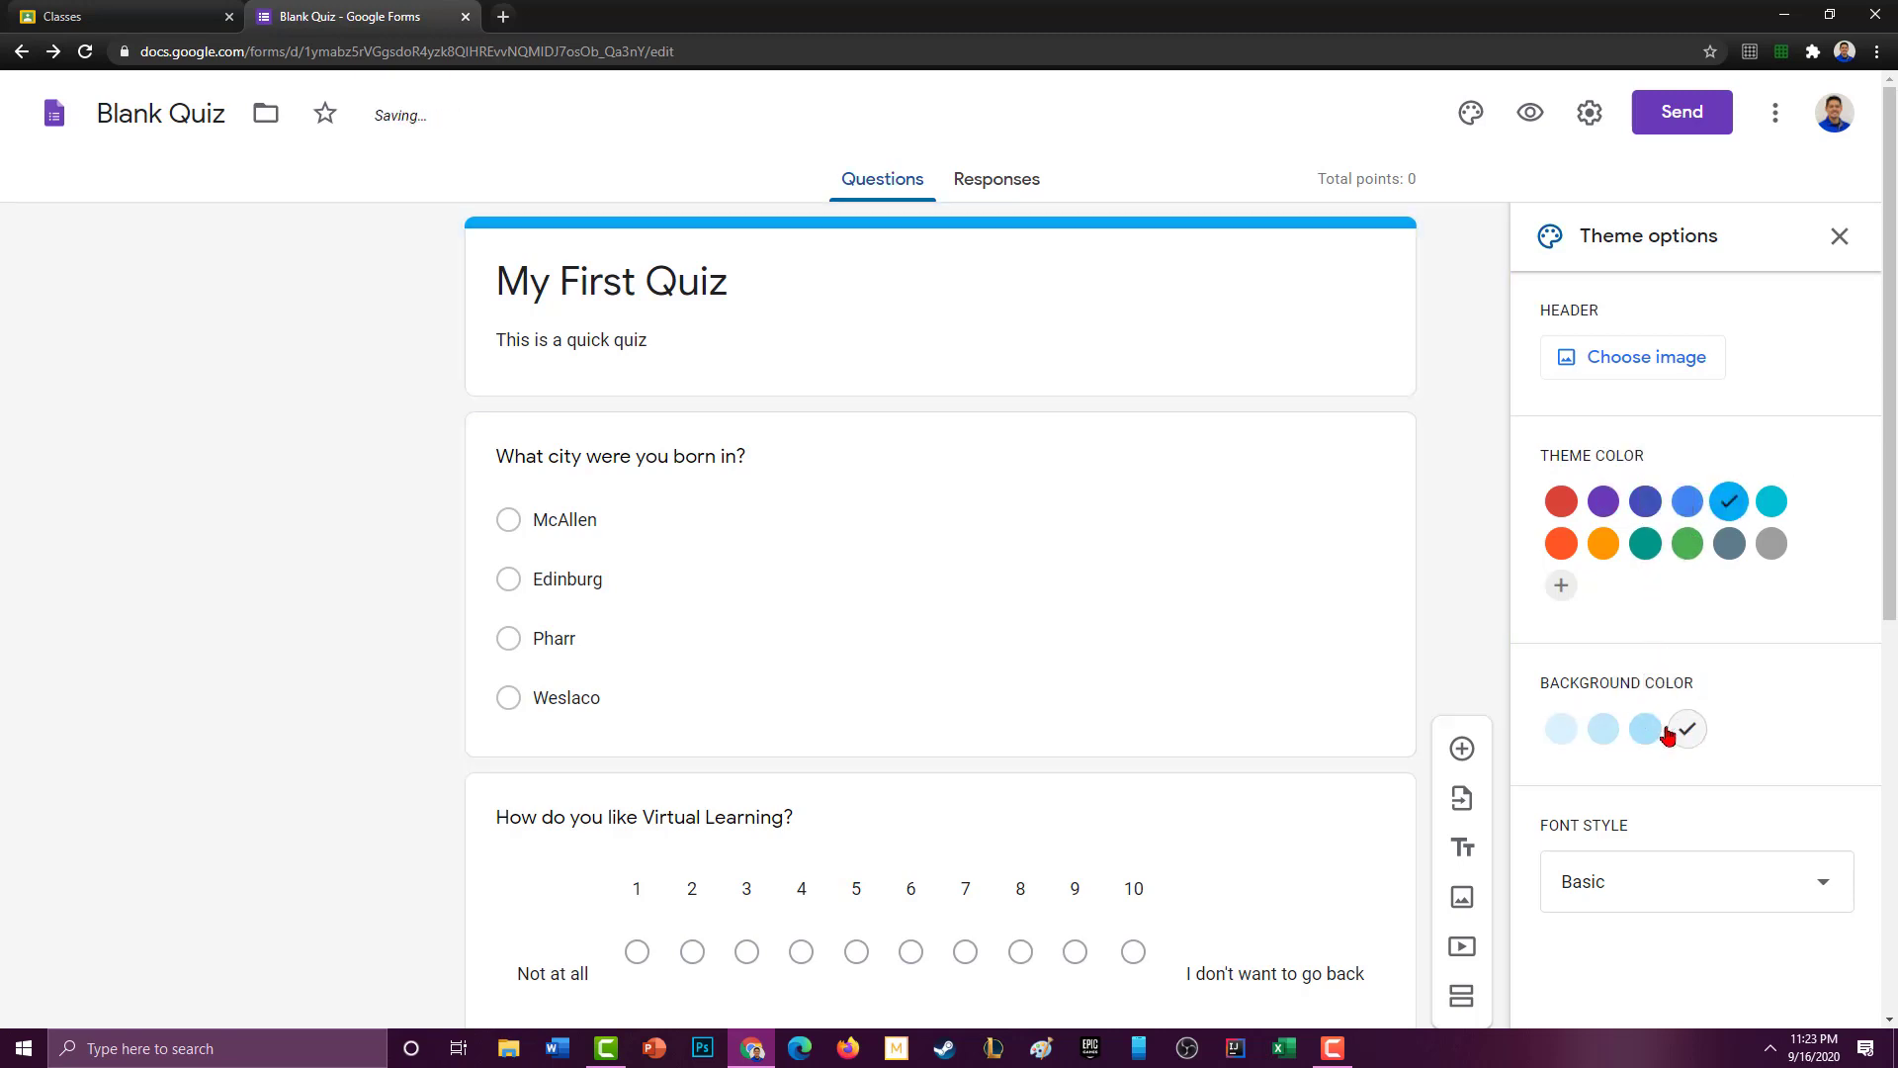
click(1645, 729)
click(1603, 729)
Step: Set the quiz's font style to Playful and review it on the title and questions
scroll(1711, 719, down, 1)
scroll(1711, 720, down, 1)
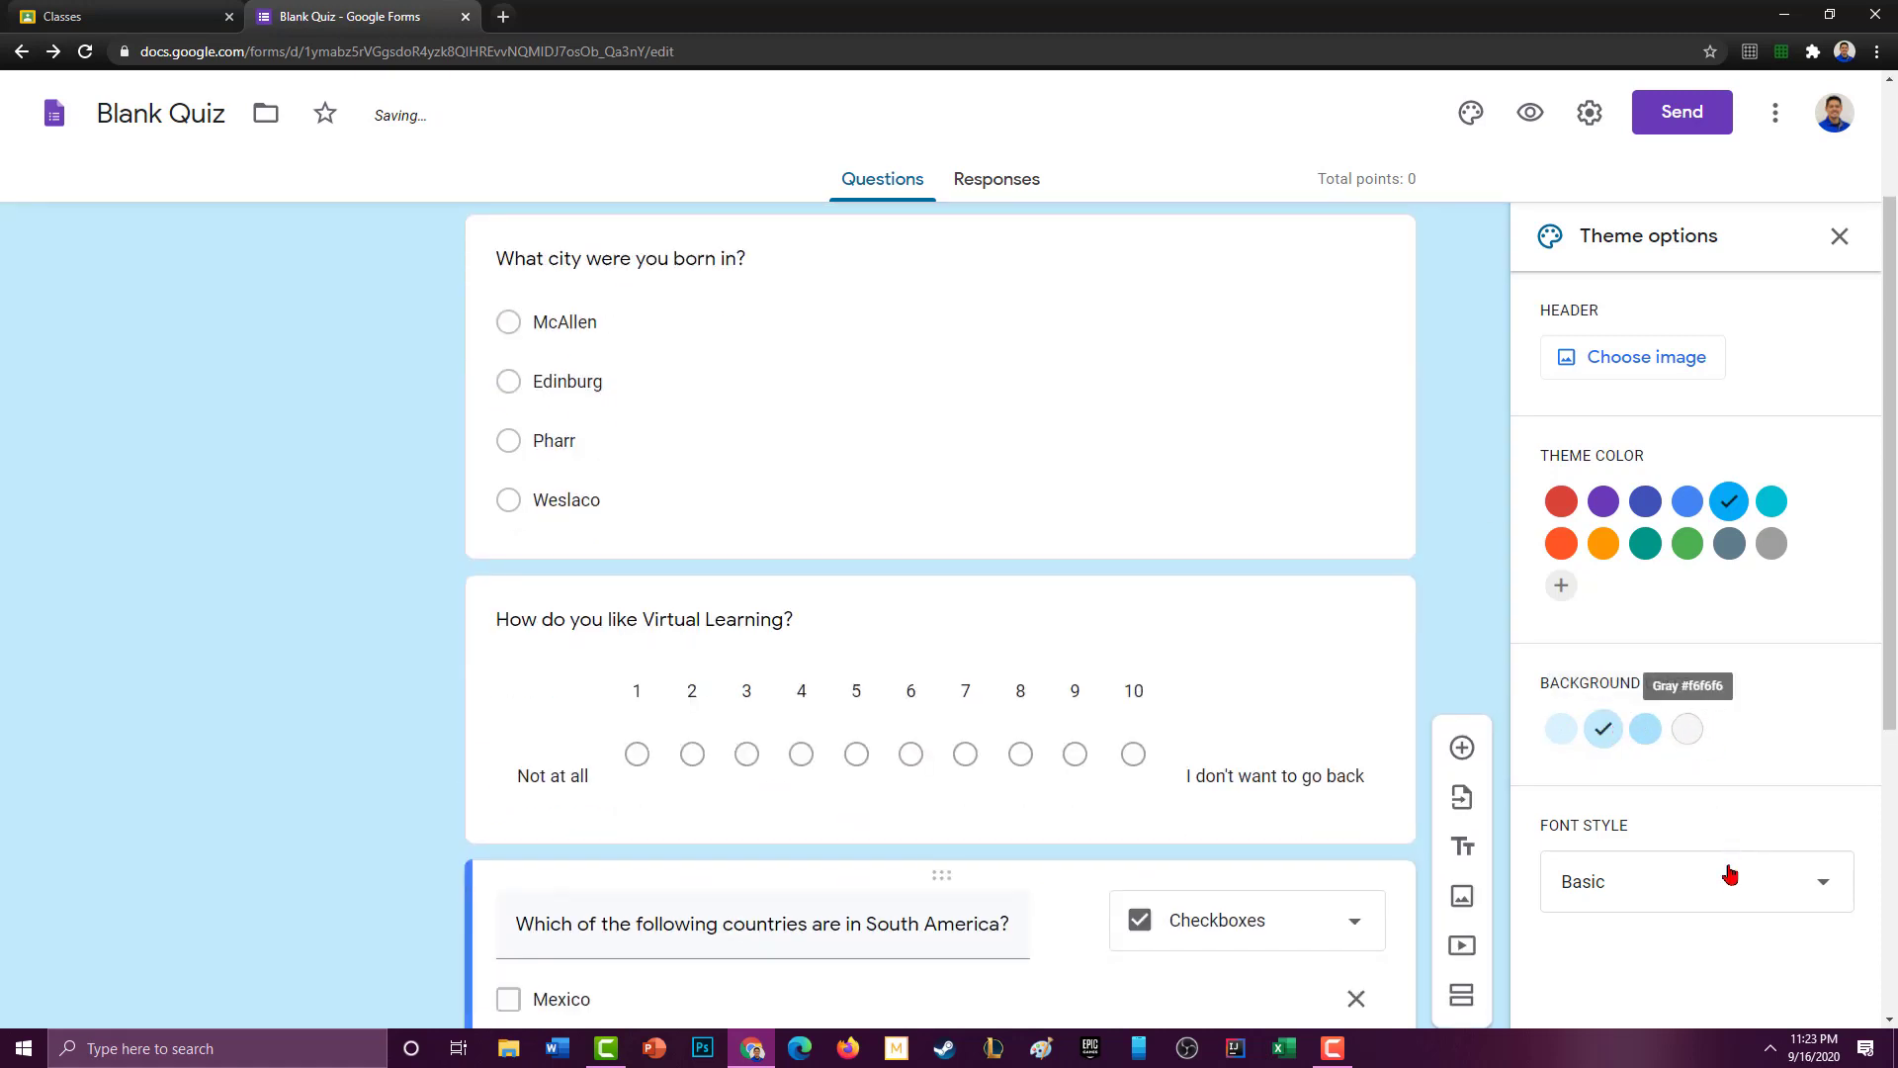
click(1725, 877)
click(1681, 985)
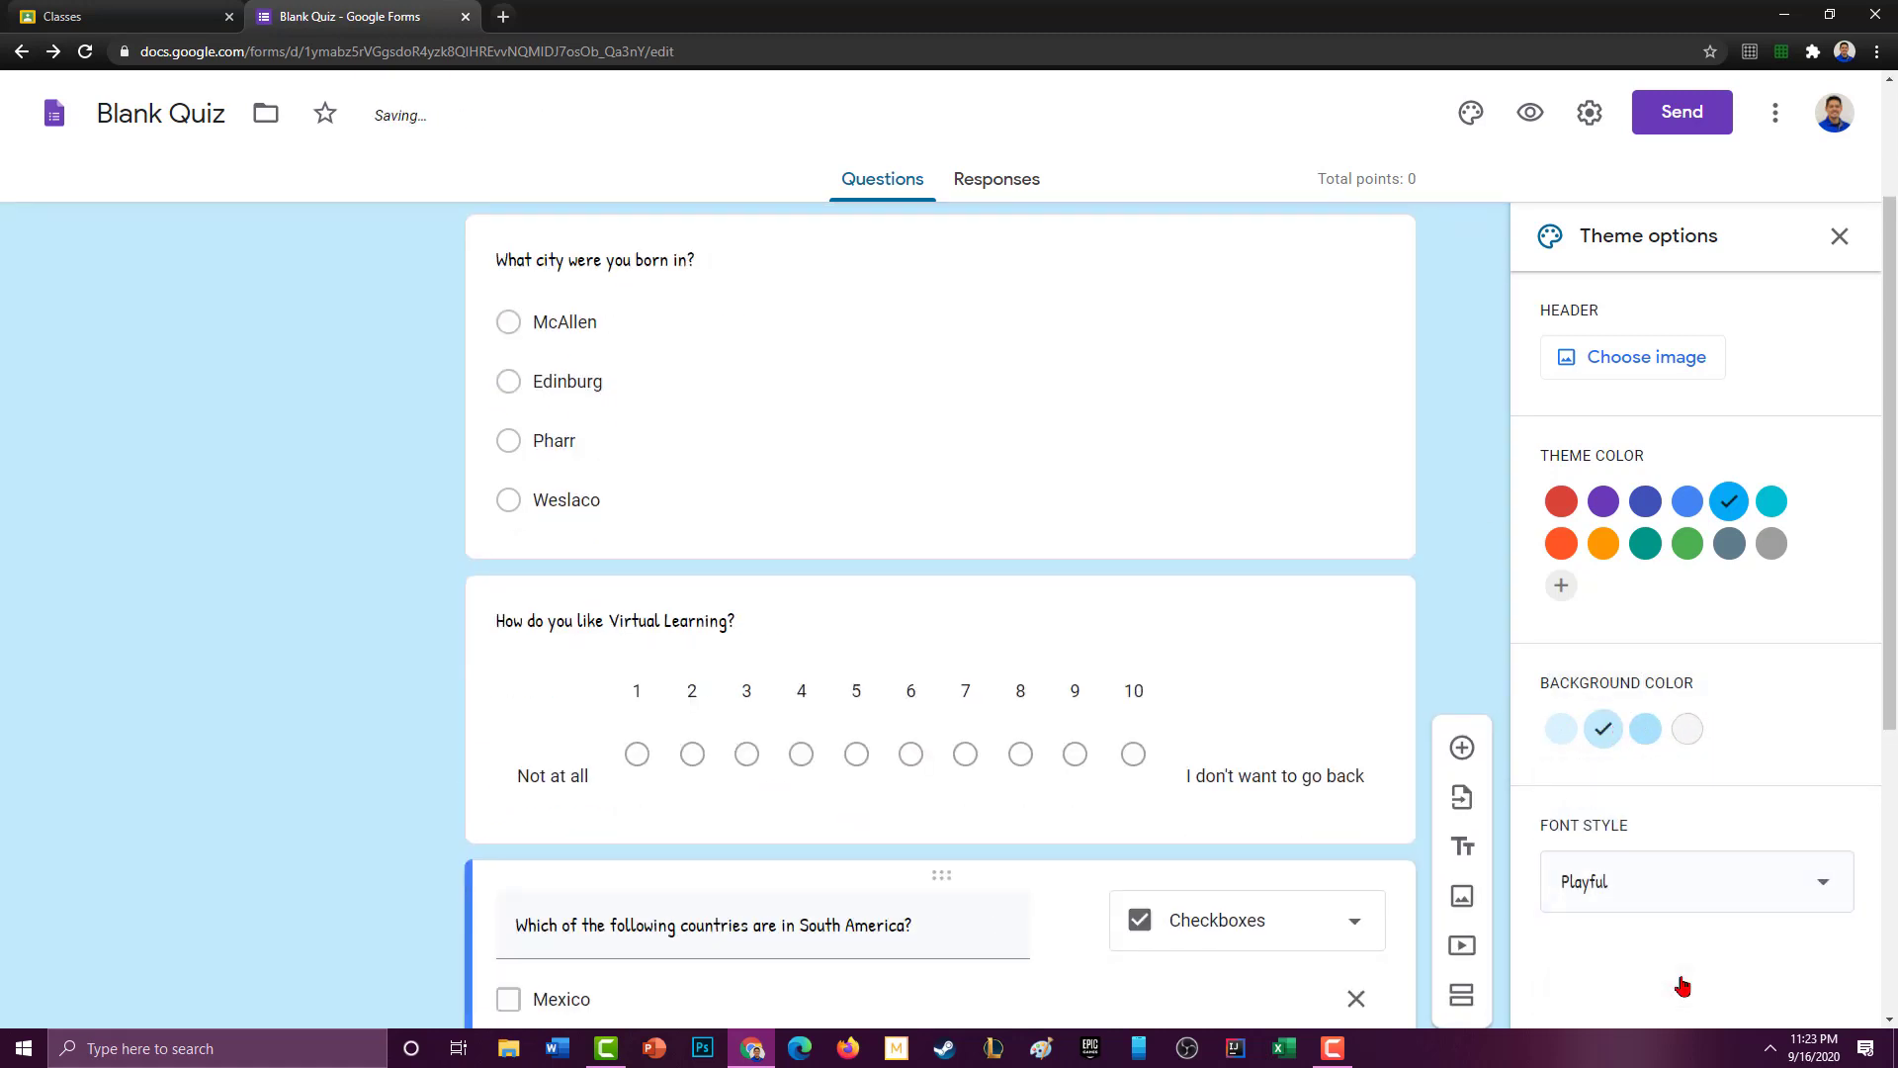
scroll(1611, 534, up, 2)
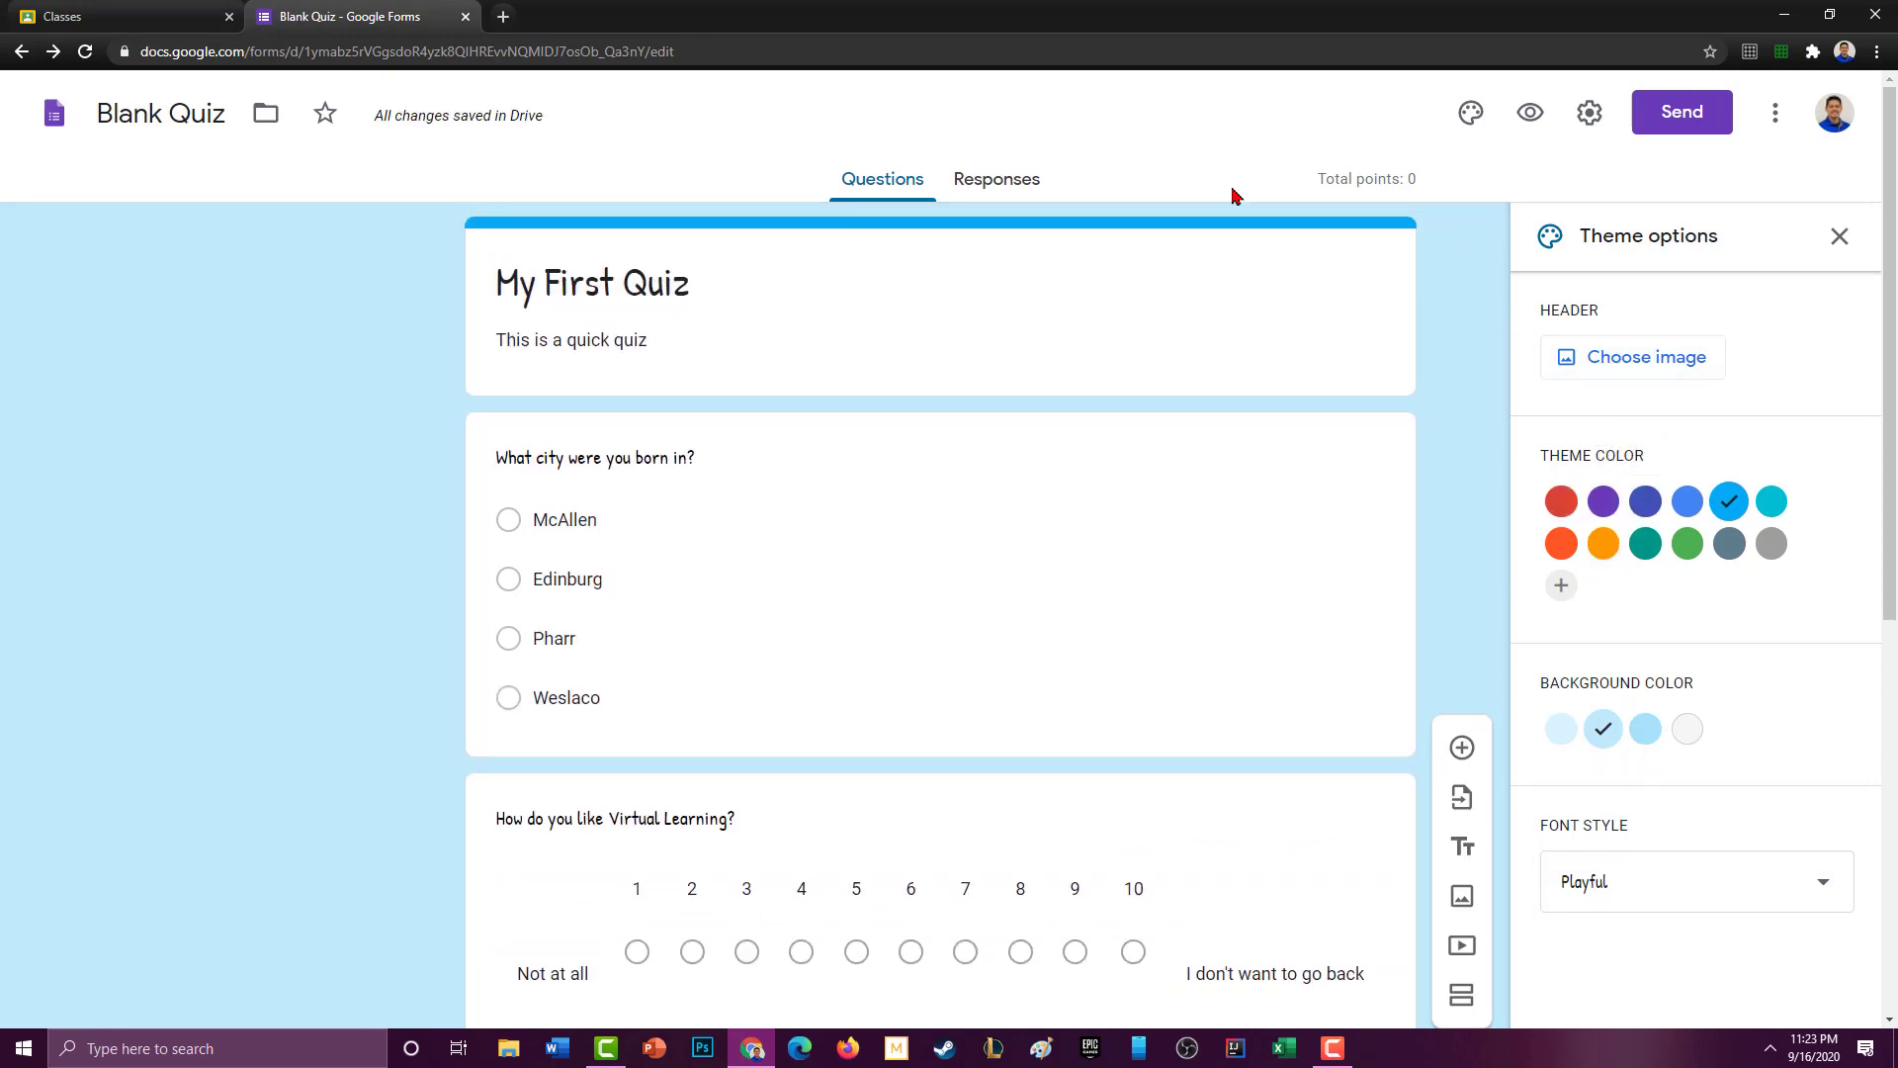
Step: Insert the blue metallic machine image from the Work and School themes as the quiz's header image
click(1639, 360)
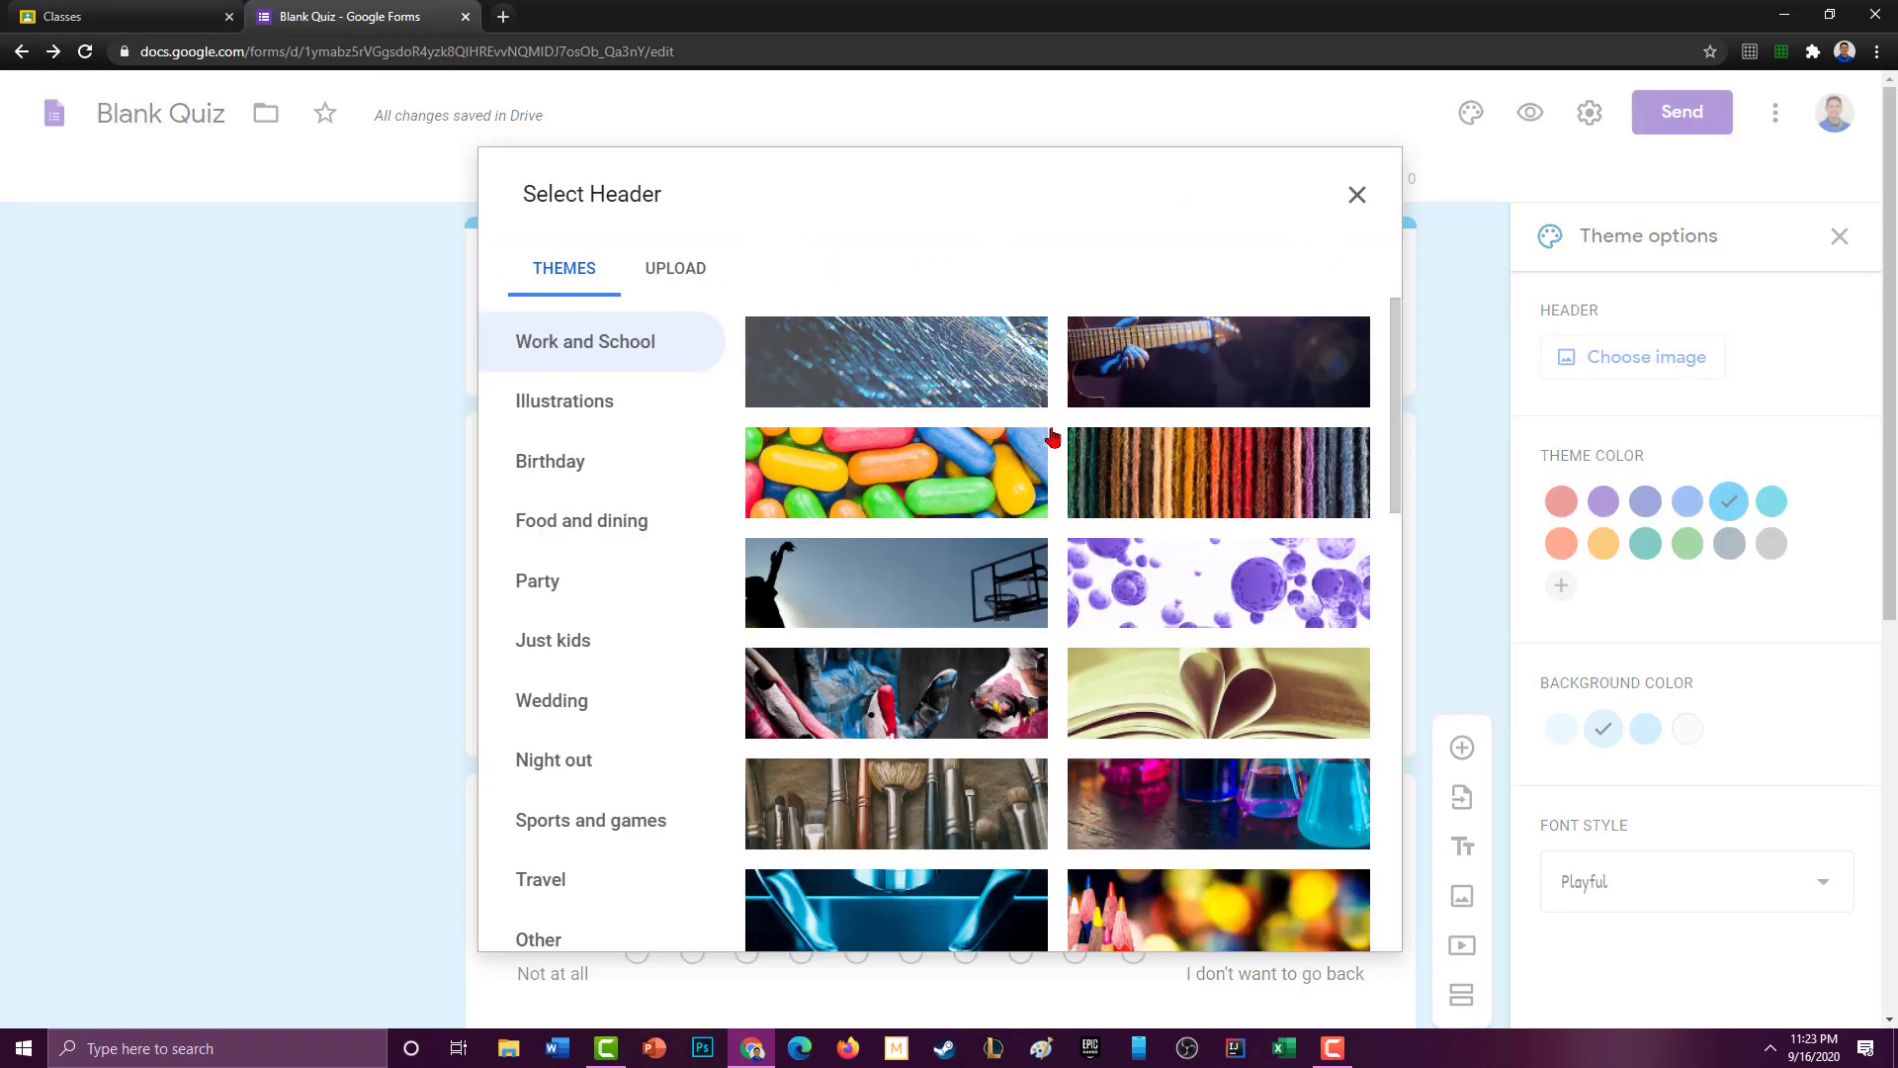
scroll(1173, 714, down, 2)
scroll(1173, 714, down, 3)
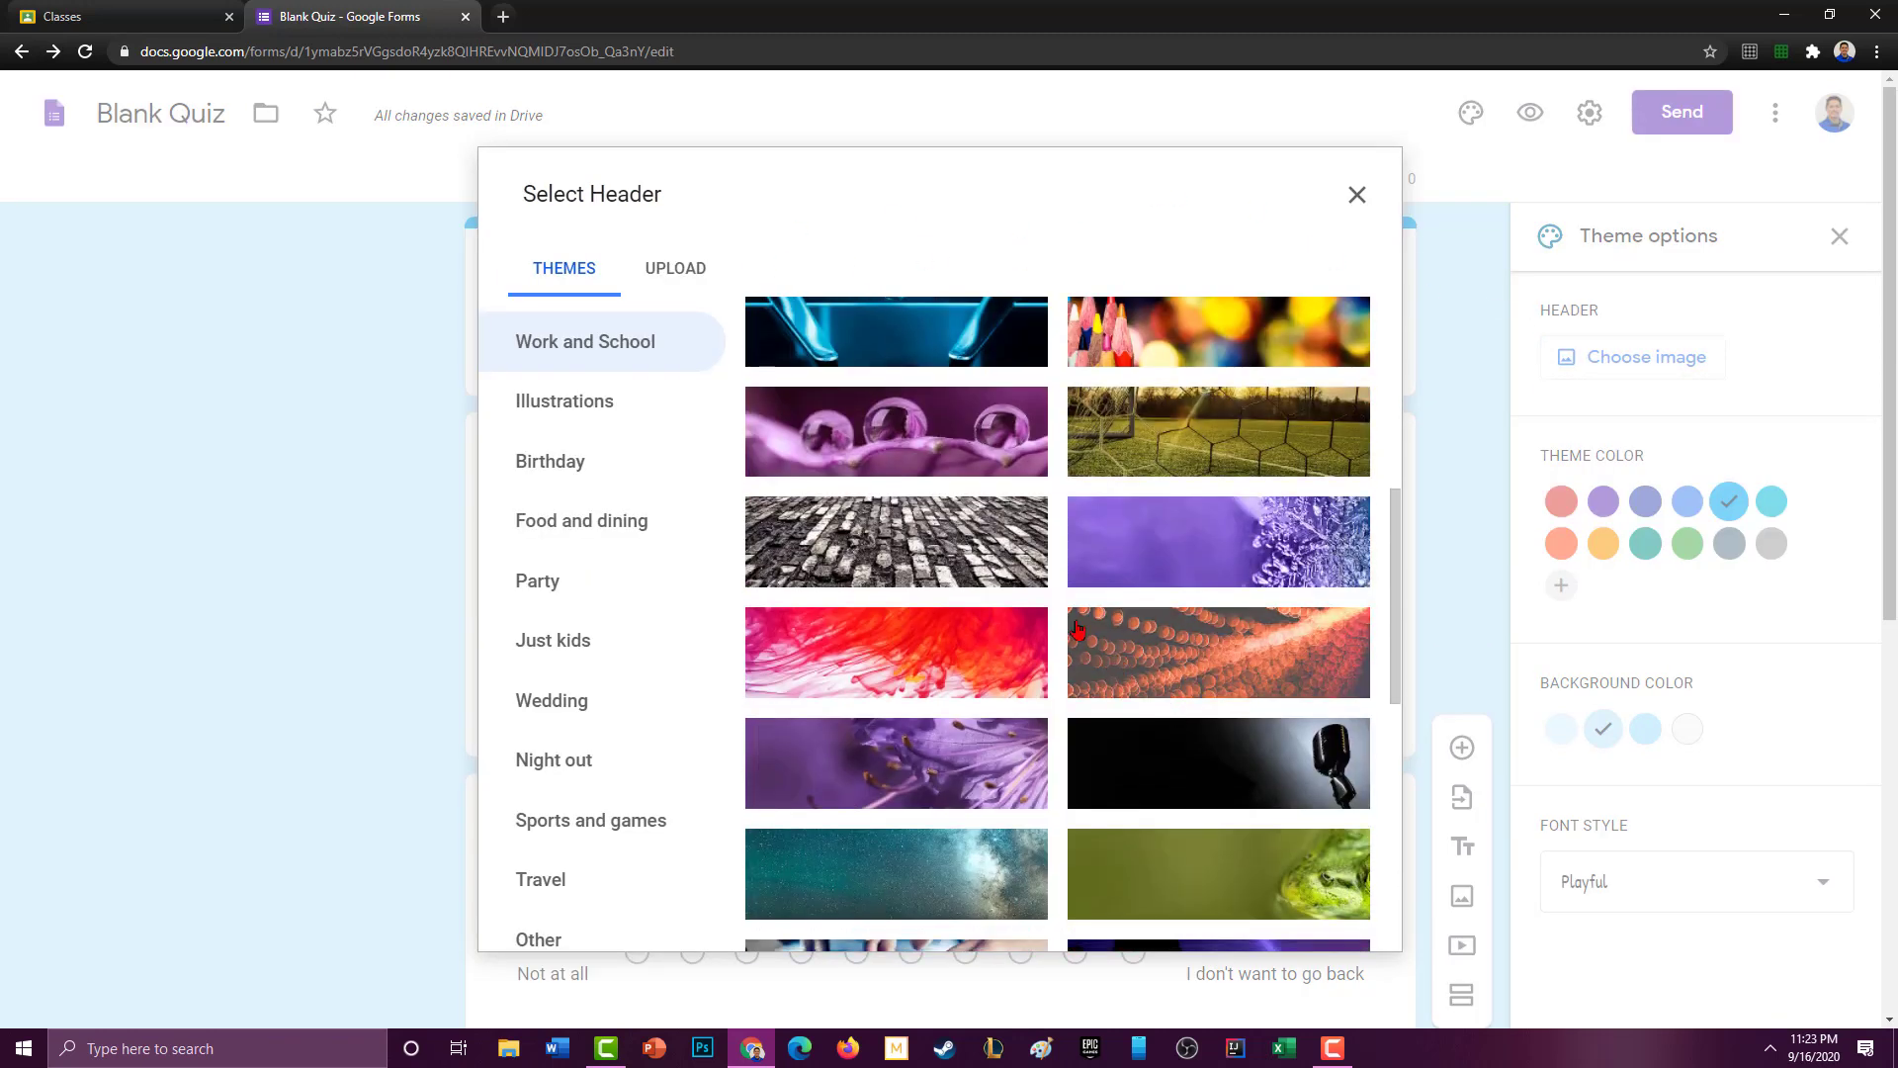
click(1141, 713)
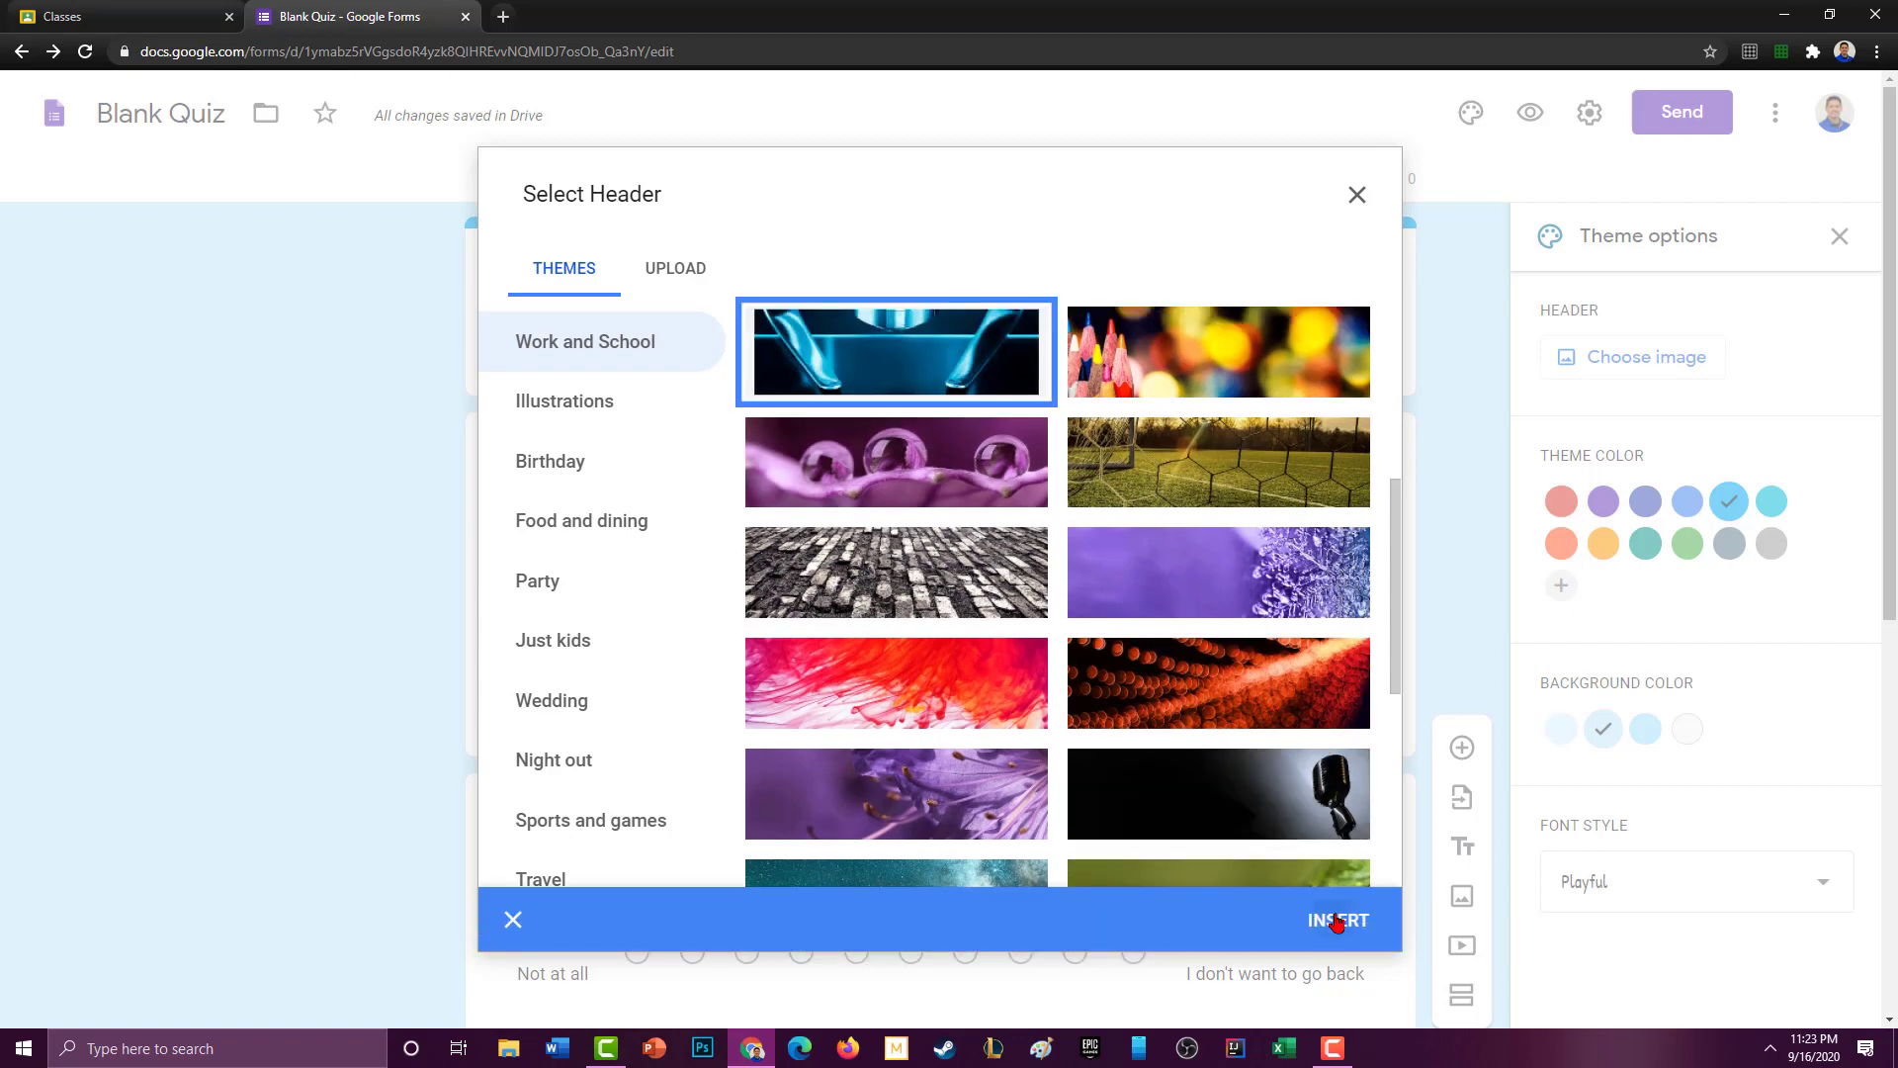
click(1334, 919)
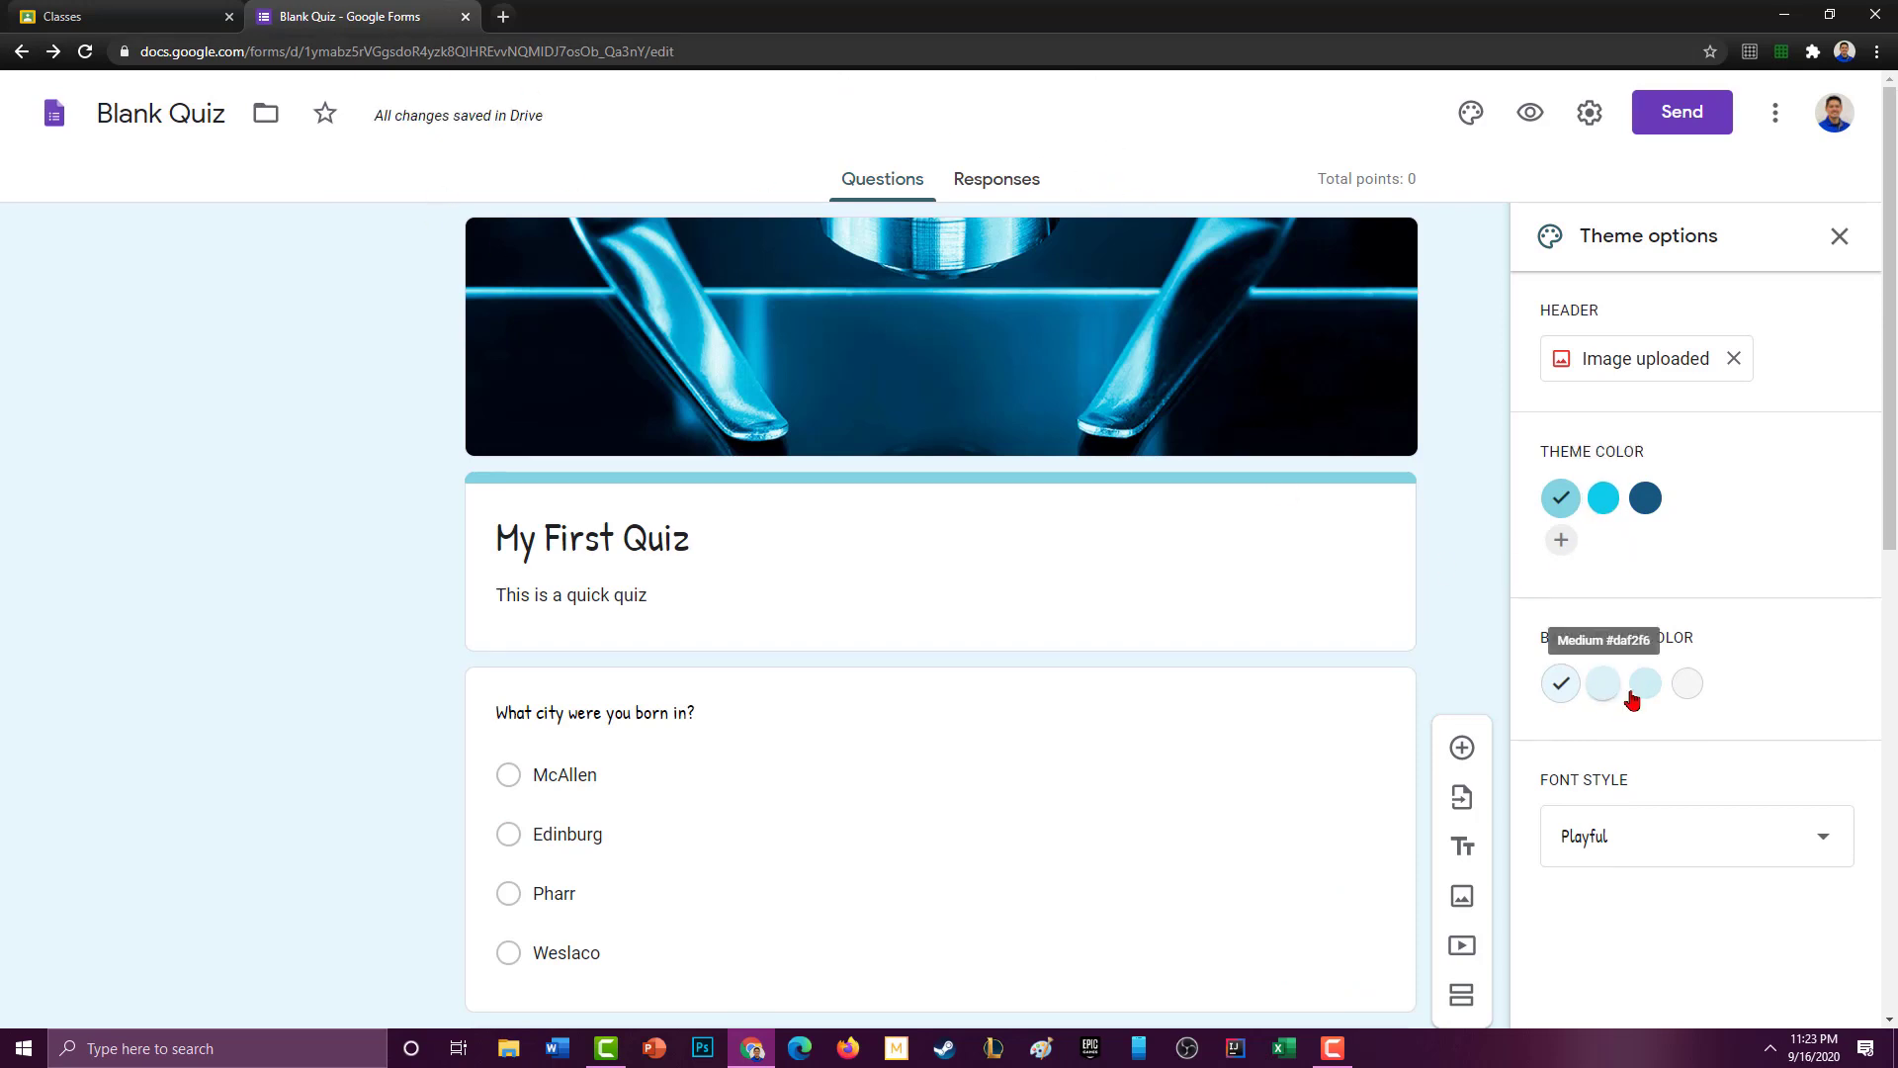
Step: Try the light gray background color and set the quiz's theme color to dark blue
click(1686, 685)
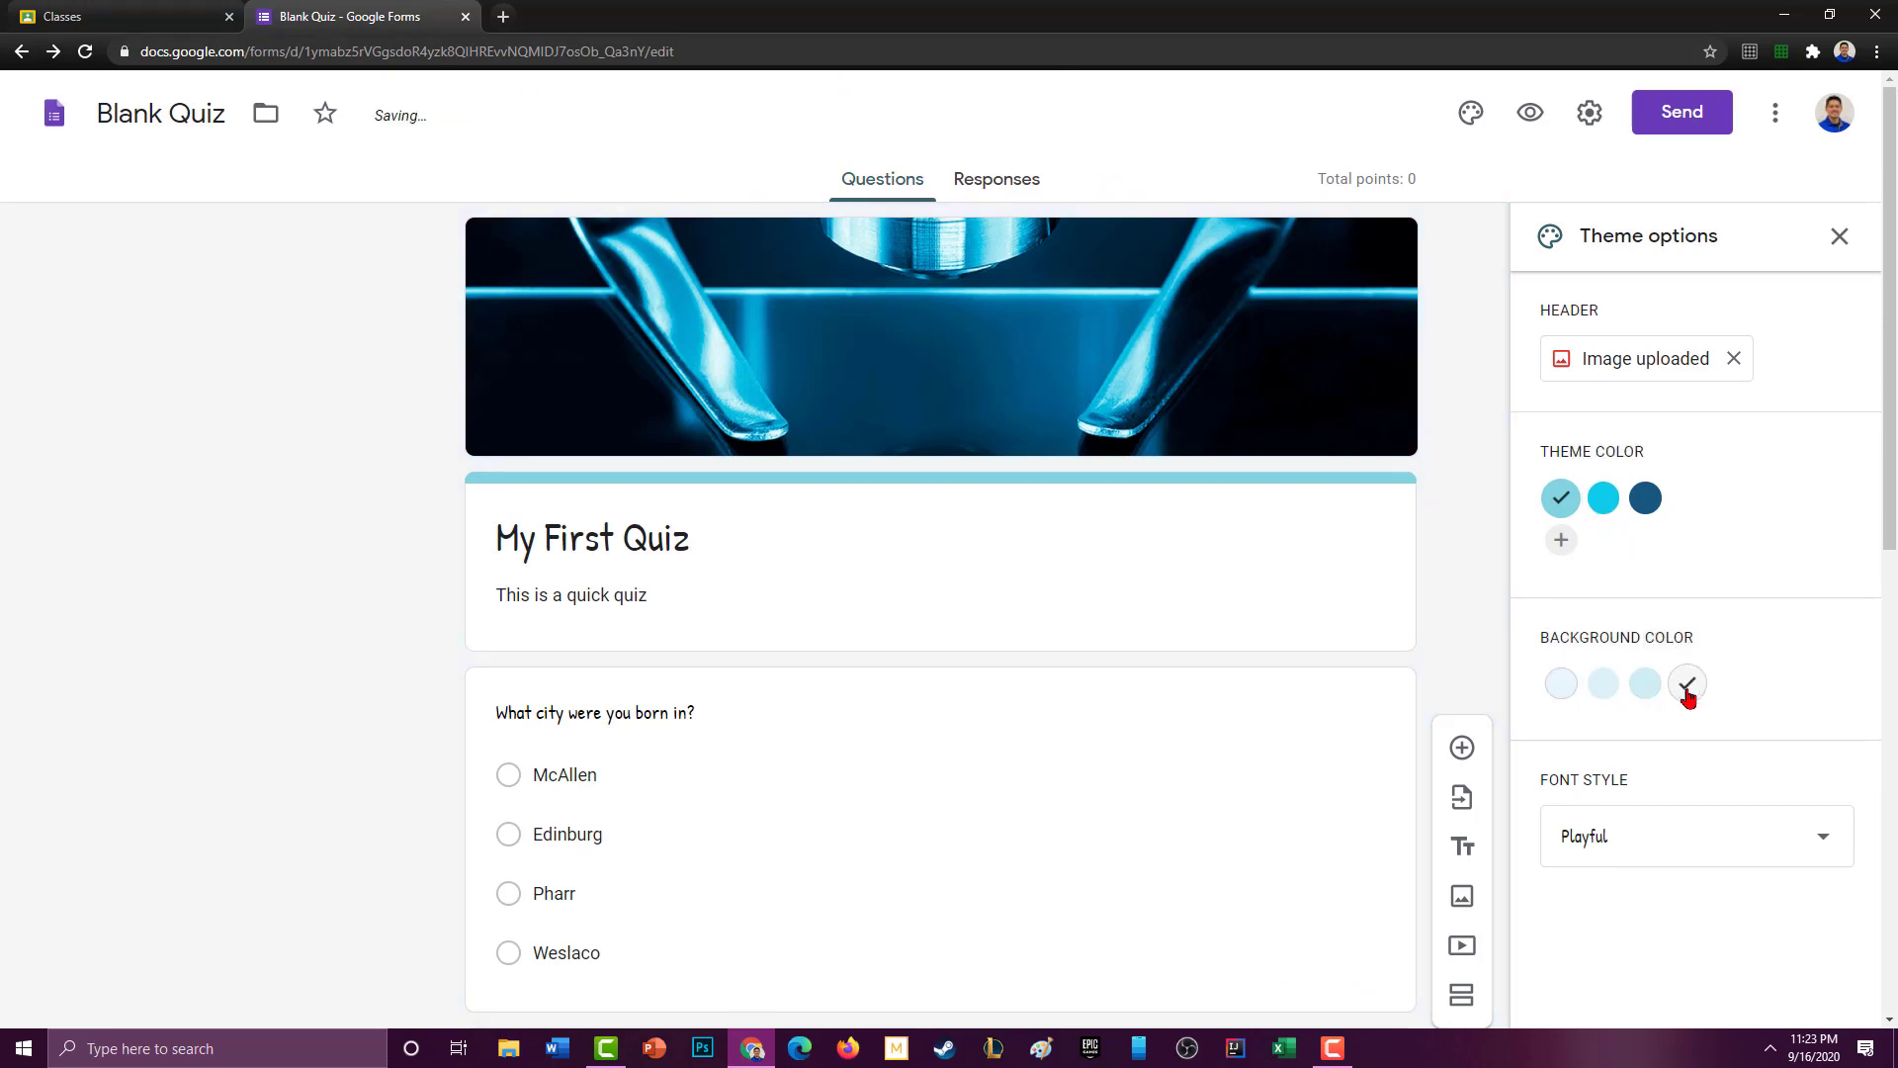
click(1641, 500)
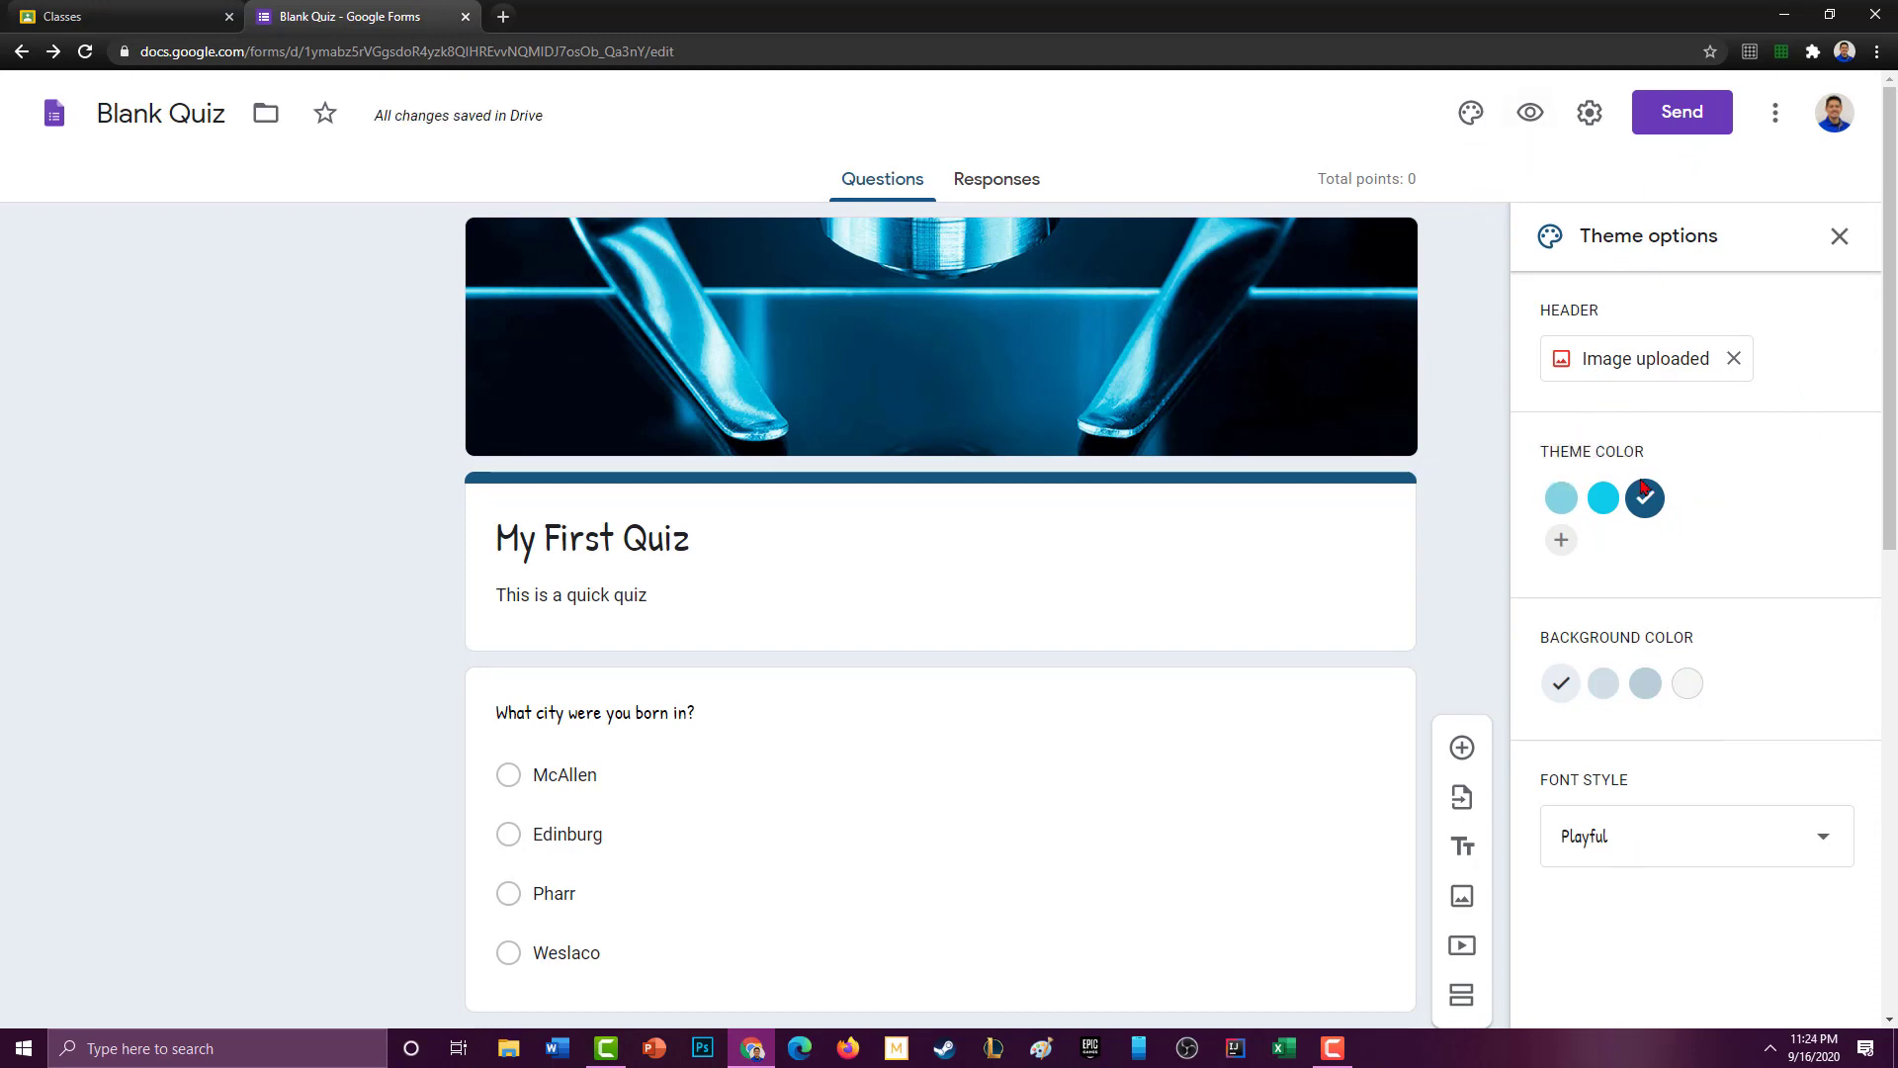
Step: Preview the quiz and answer Edinburg for the birth city and 10 for the Virtual Learning question
click(1532, 119)
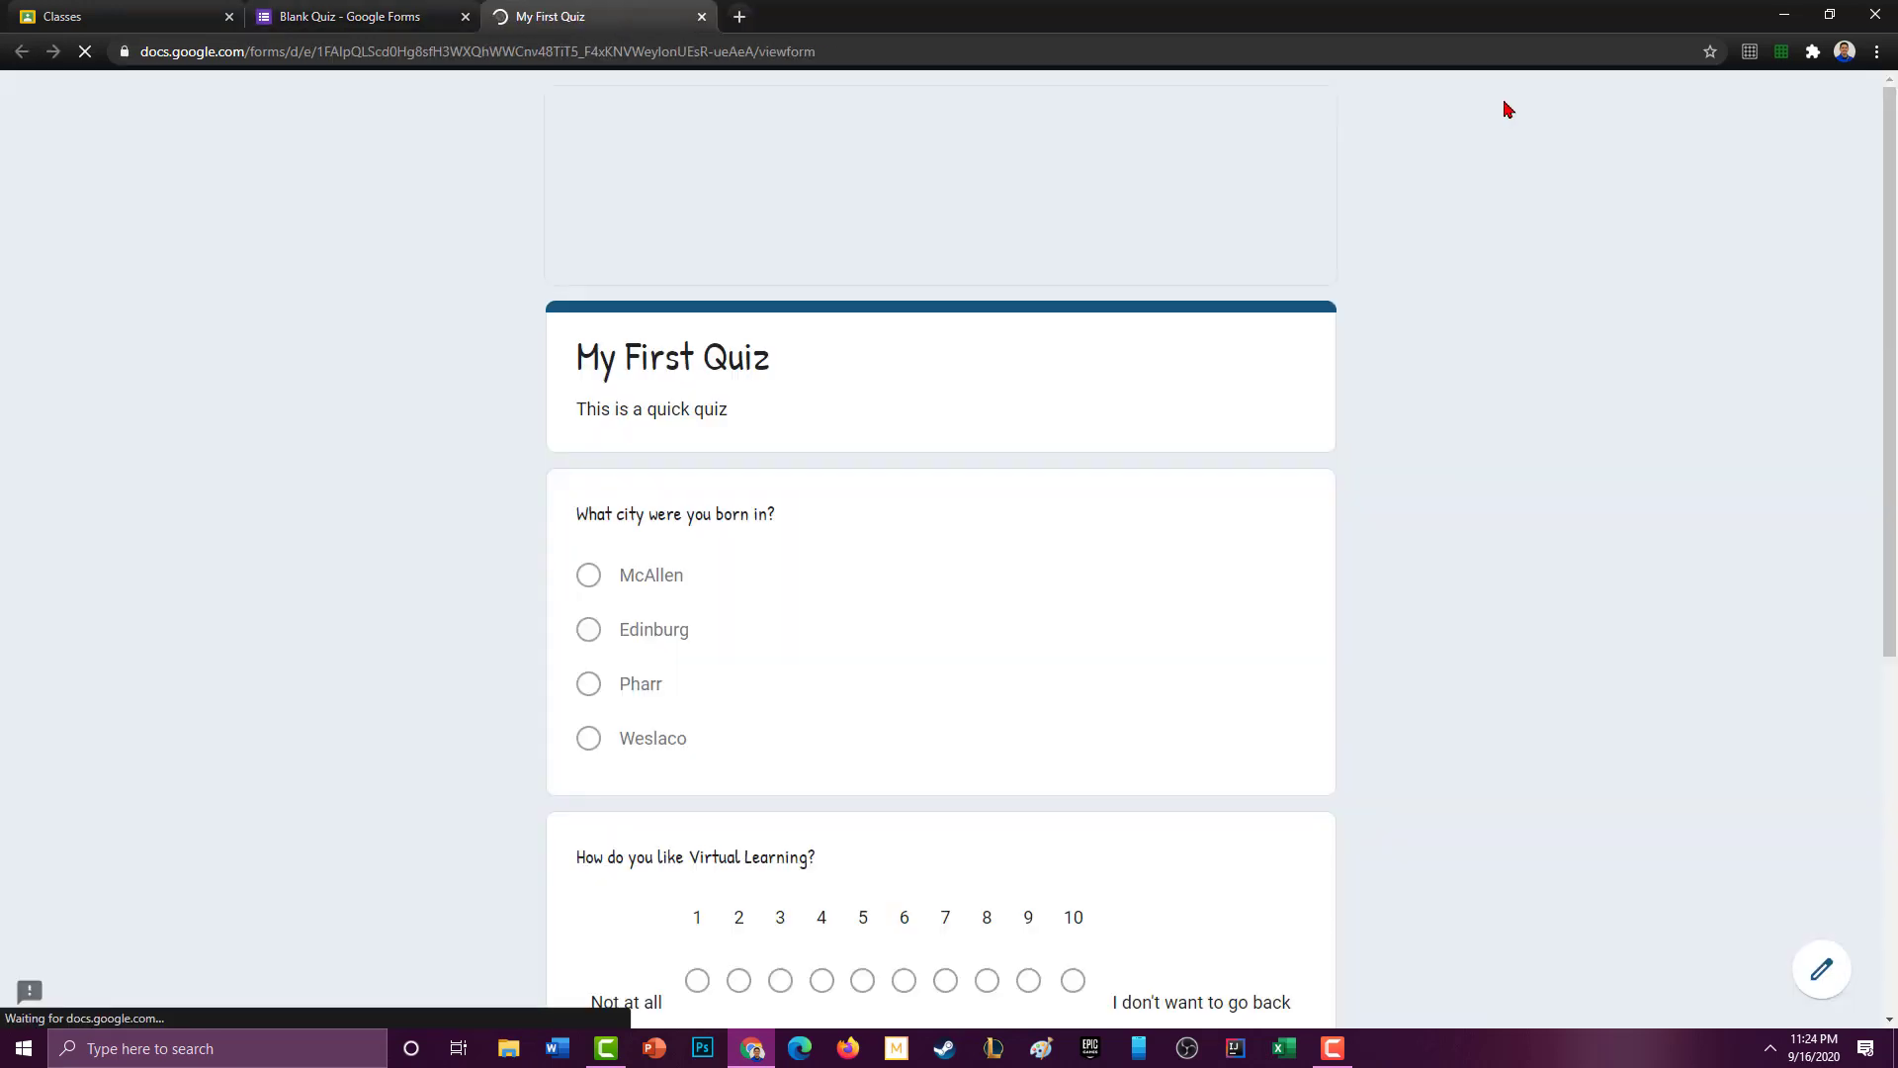
drag(1894, 183, 1892, 371)
click(596, 310)
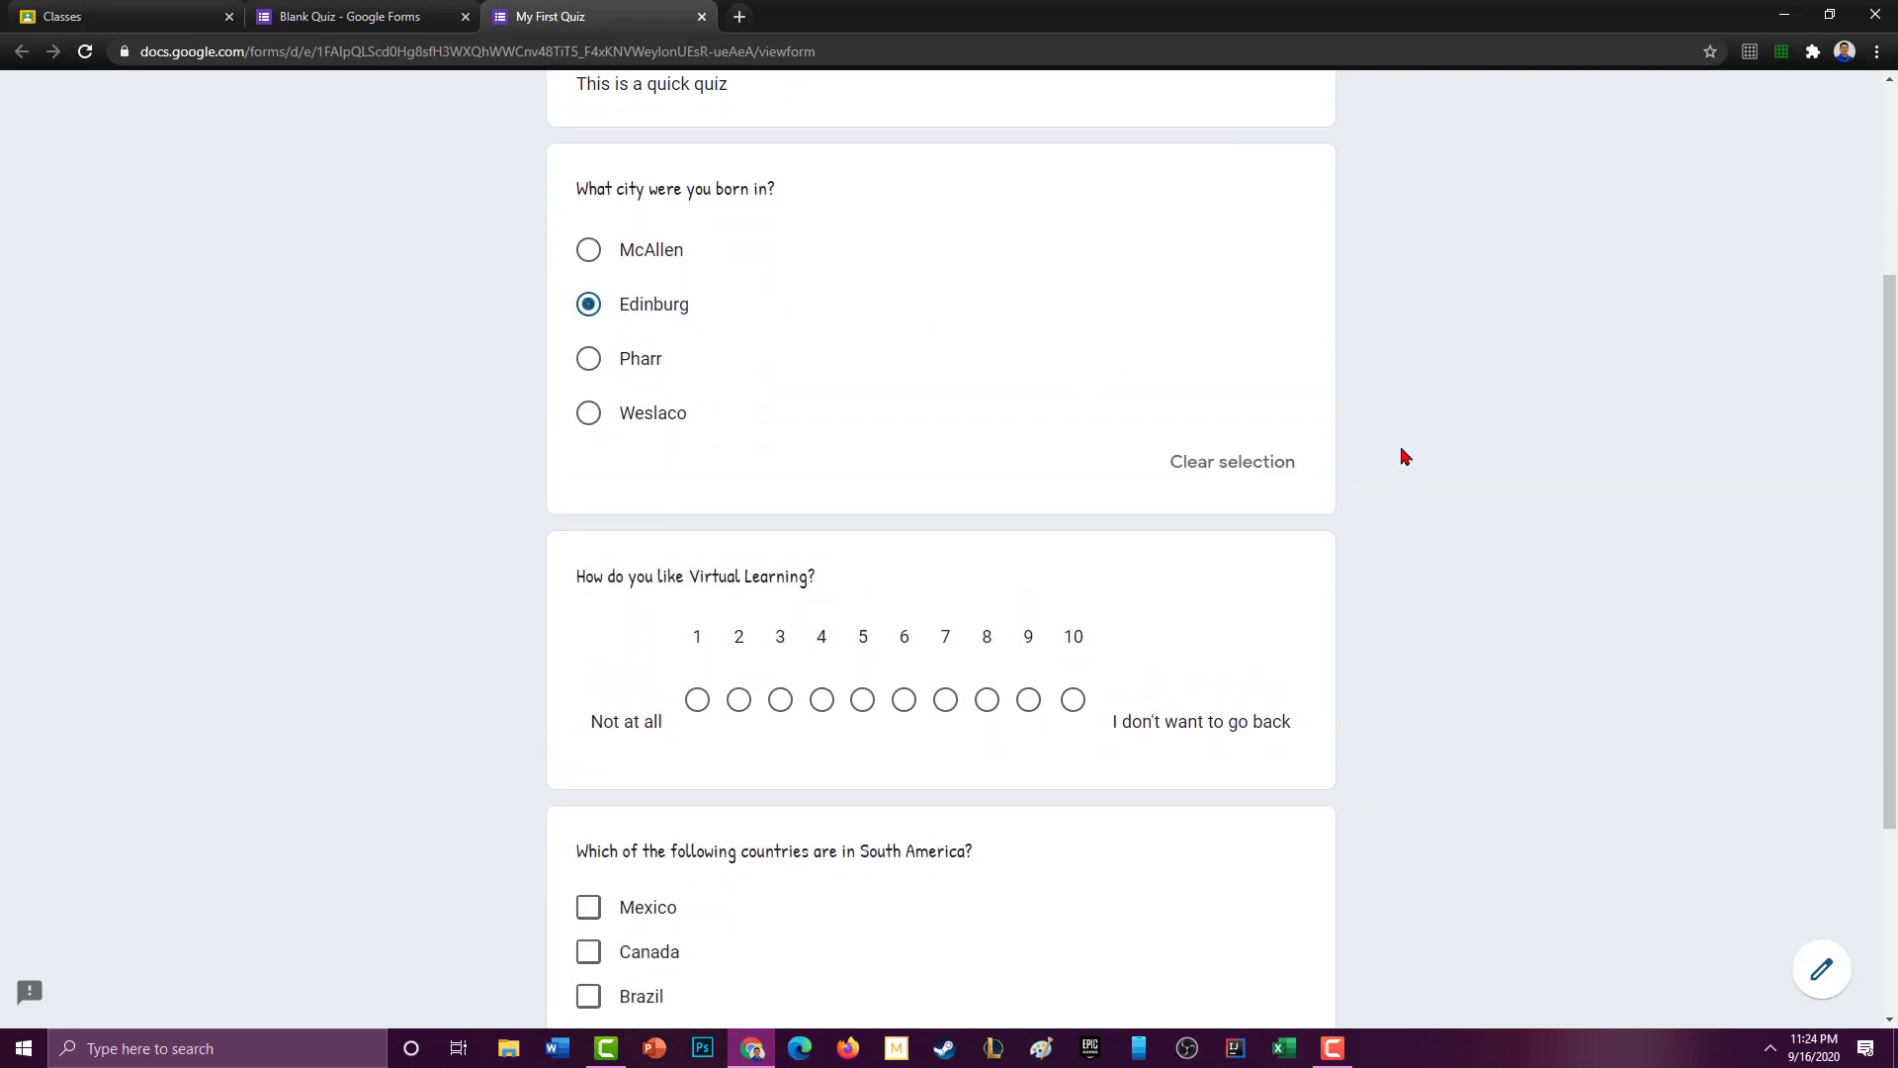
scroll(1402, 454, down, 2)
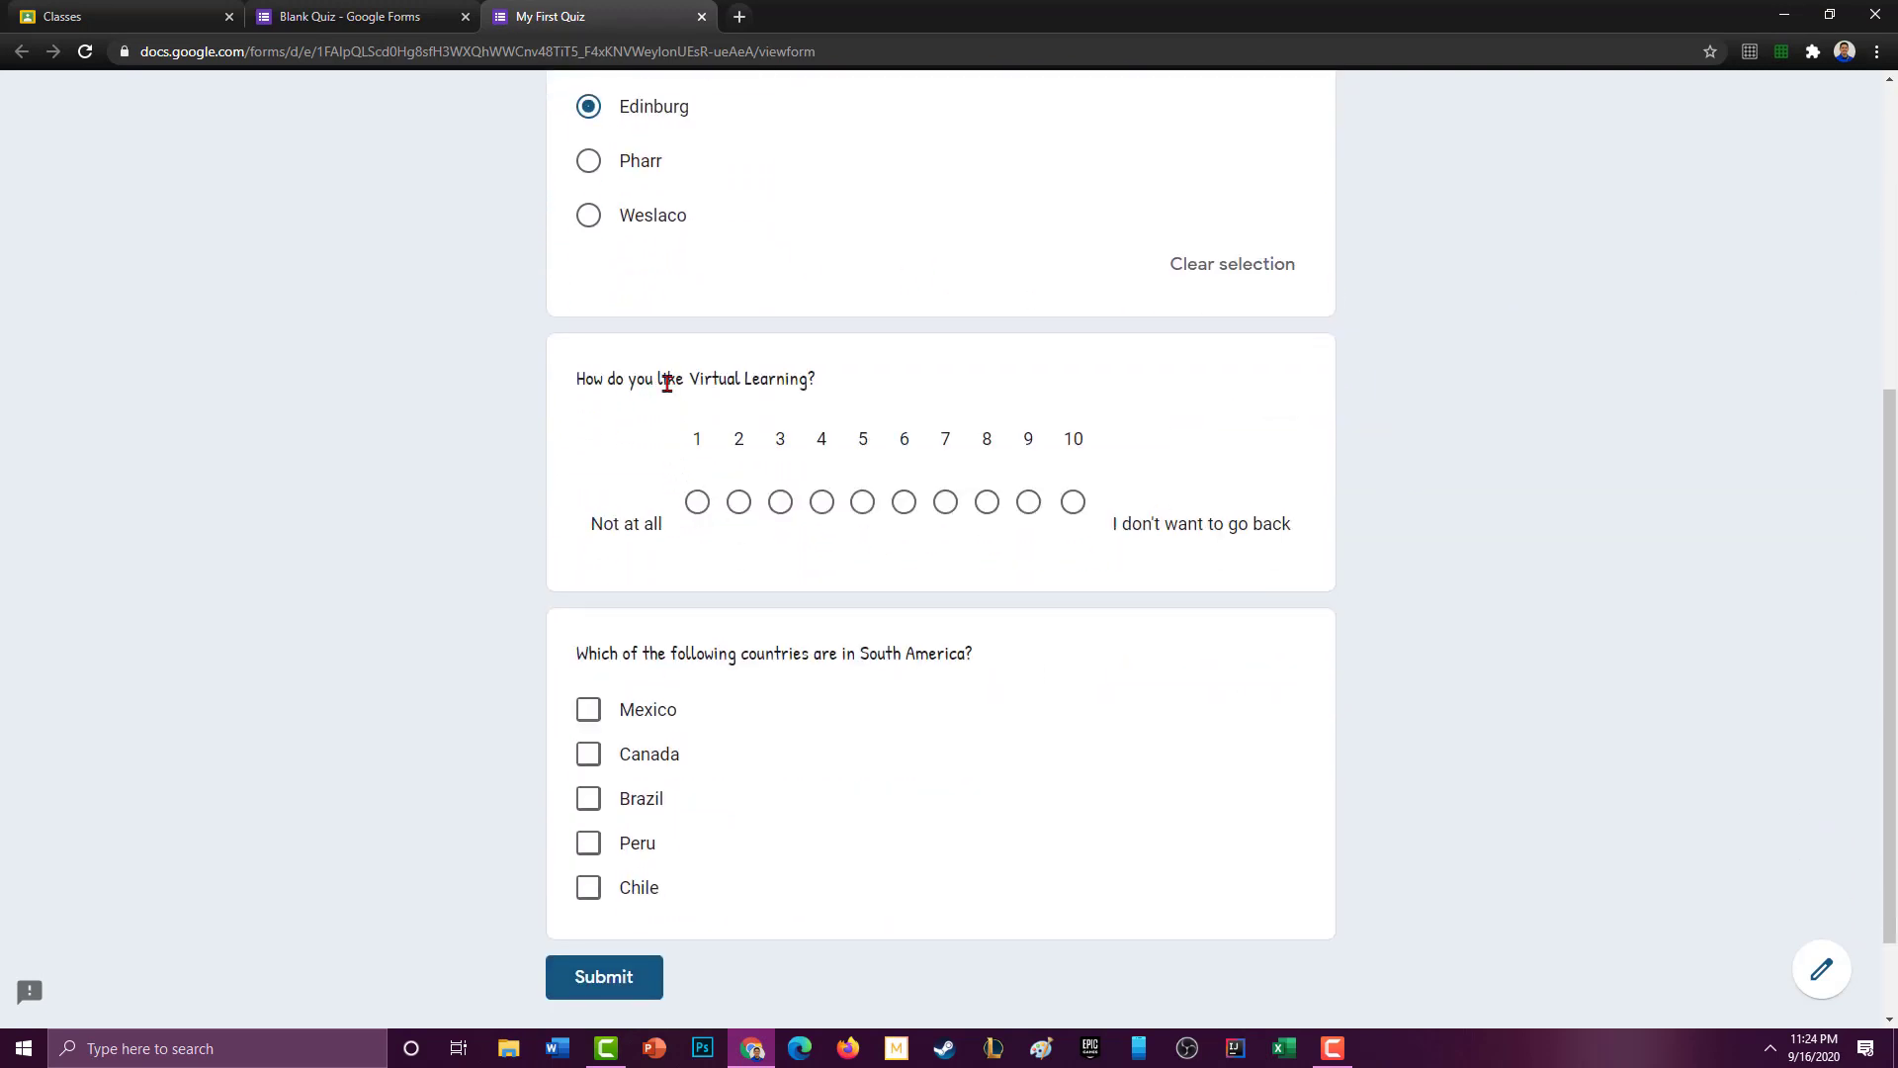
click(1074, 502)
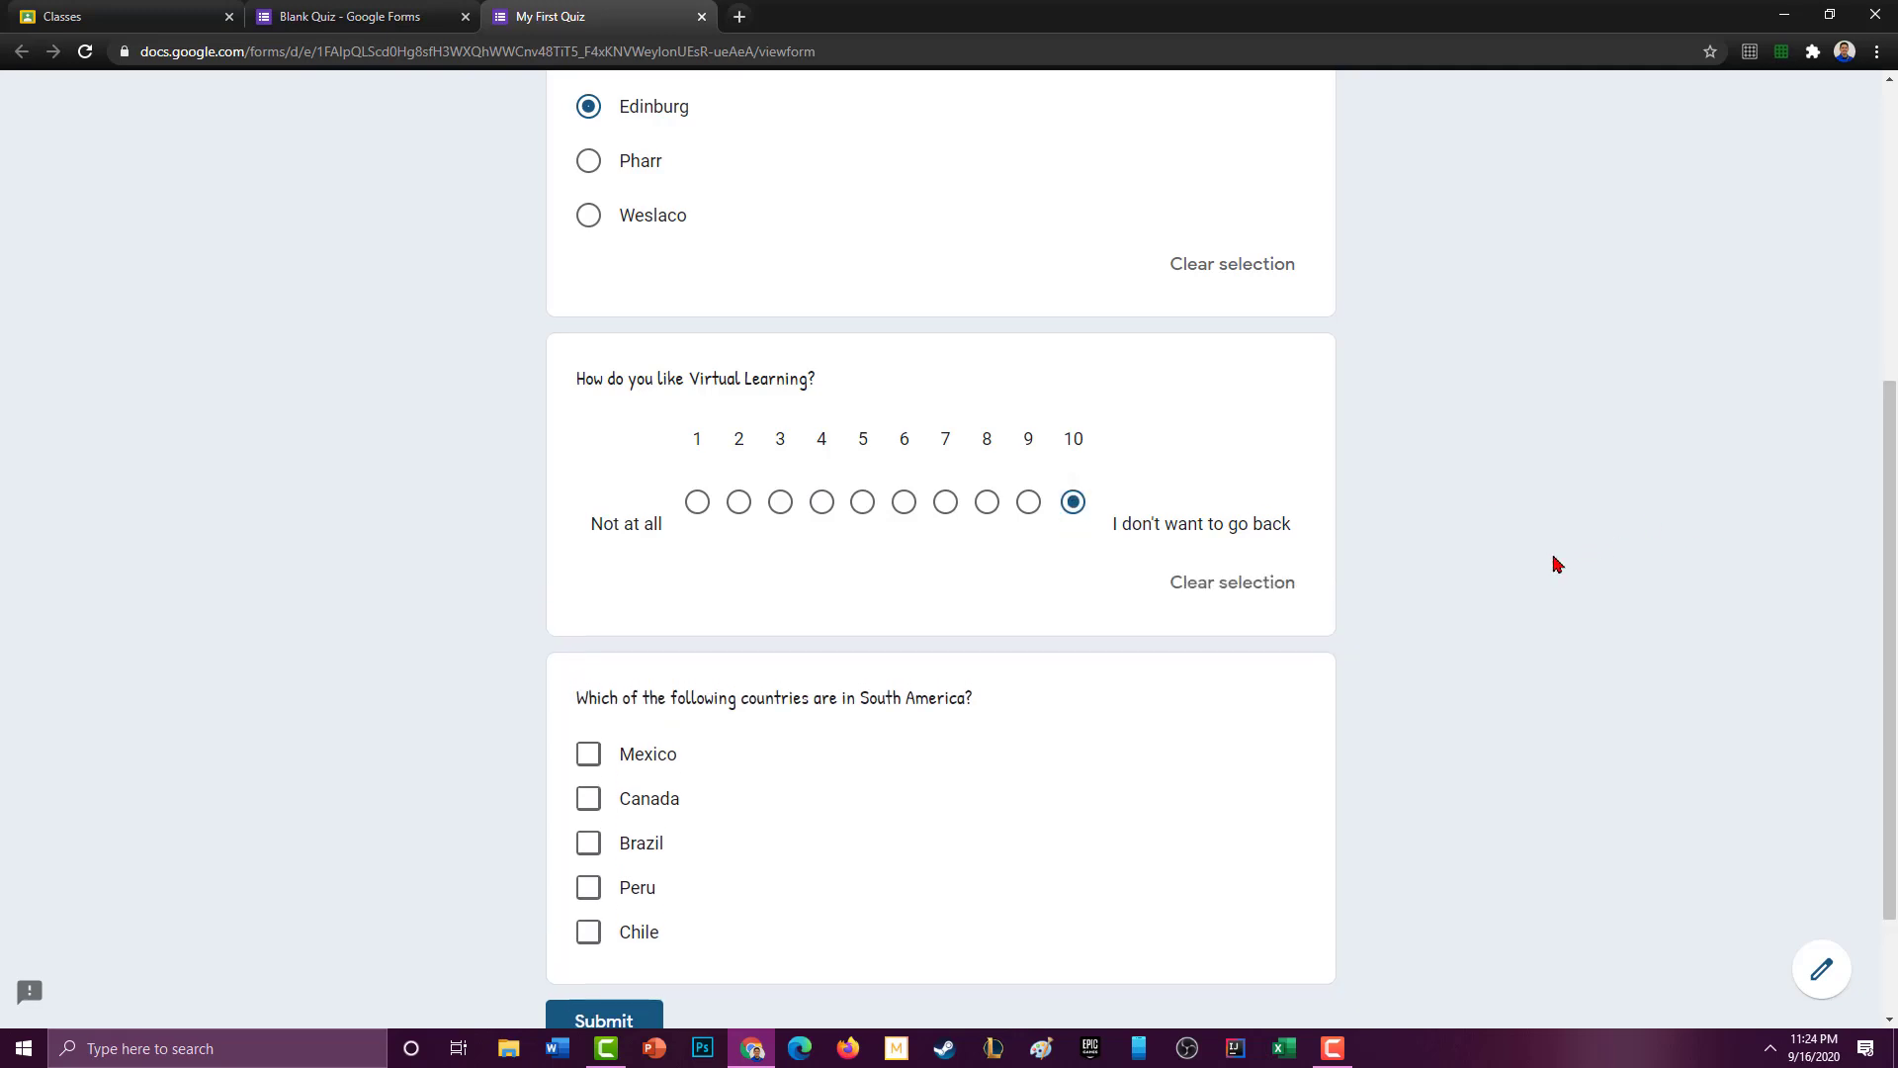
Step: Select Brazil, Peru and Chile as the South American countries and submit the quiz response
scroll(1617, 576, down, 1)
scroll(1617, 576, down, 1)
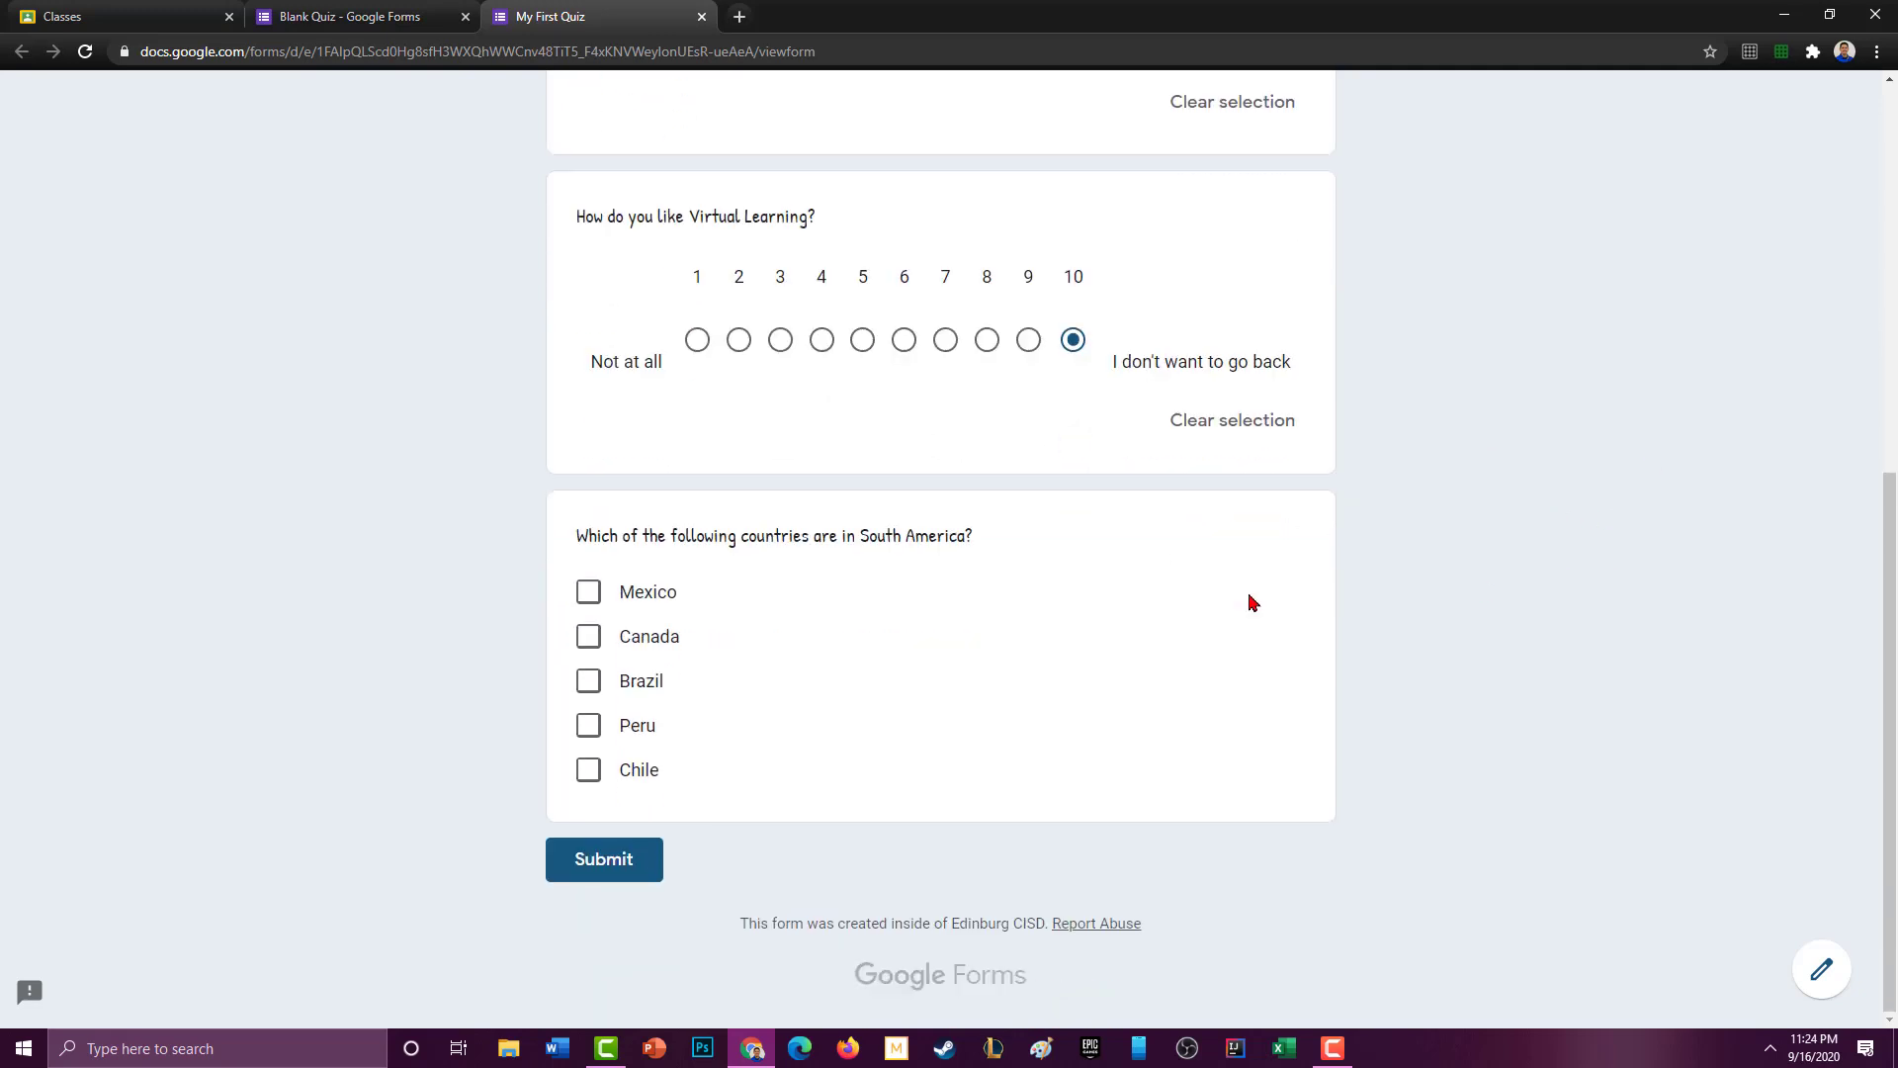
click(588, 680)
click(588, 726)
click(588, 769)
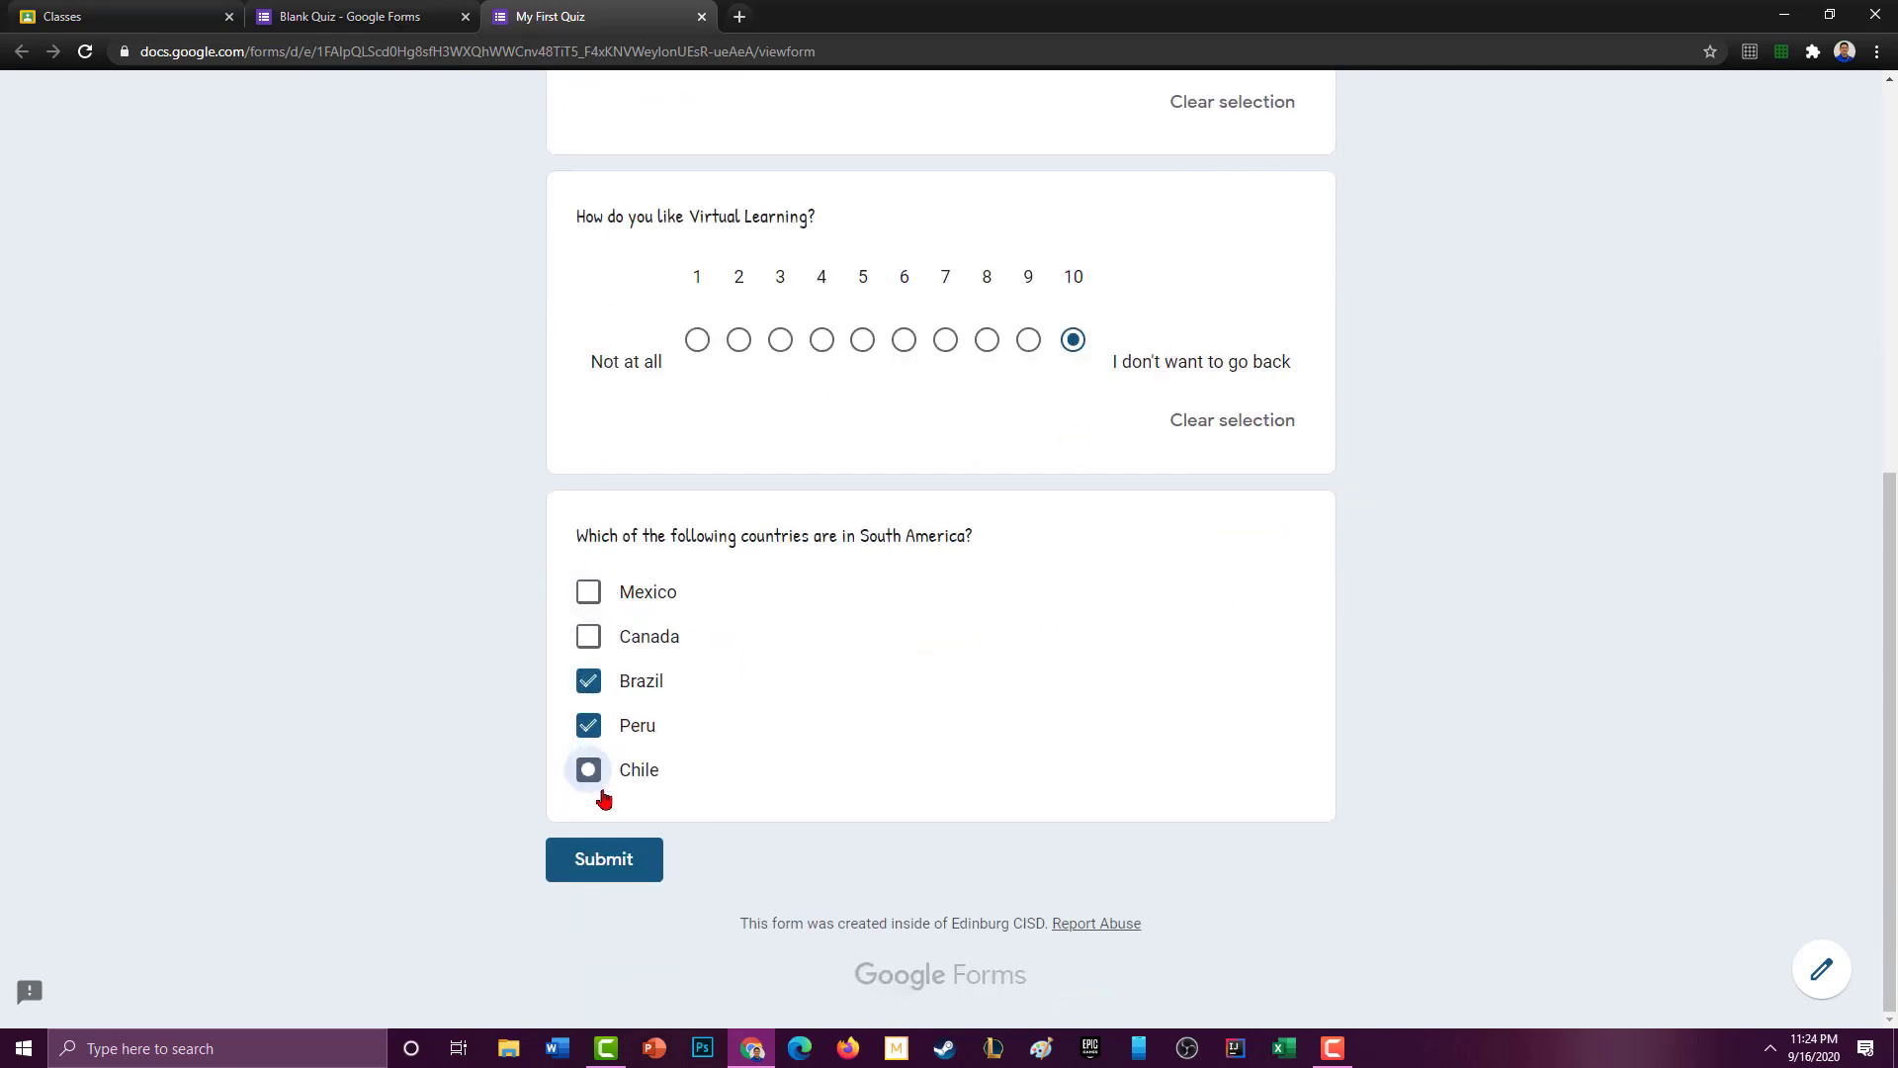
click(613, 868)
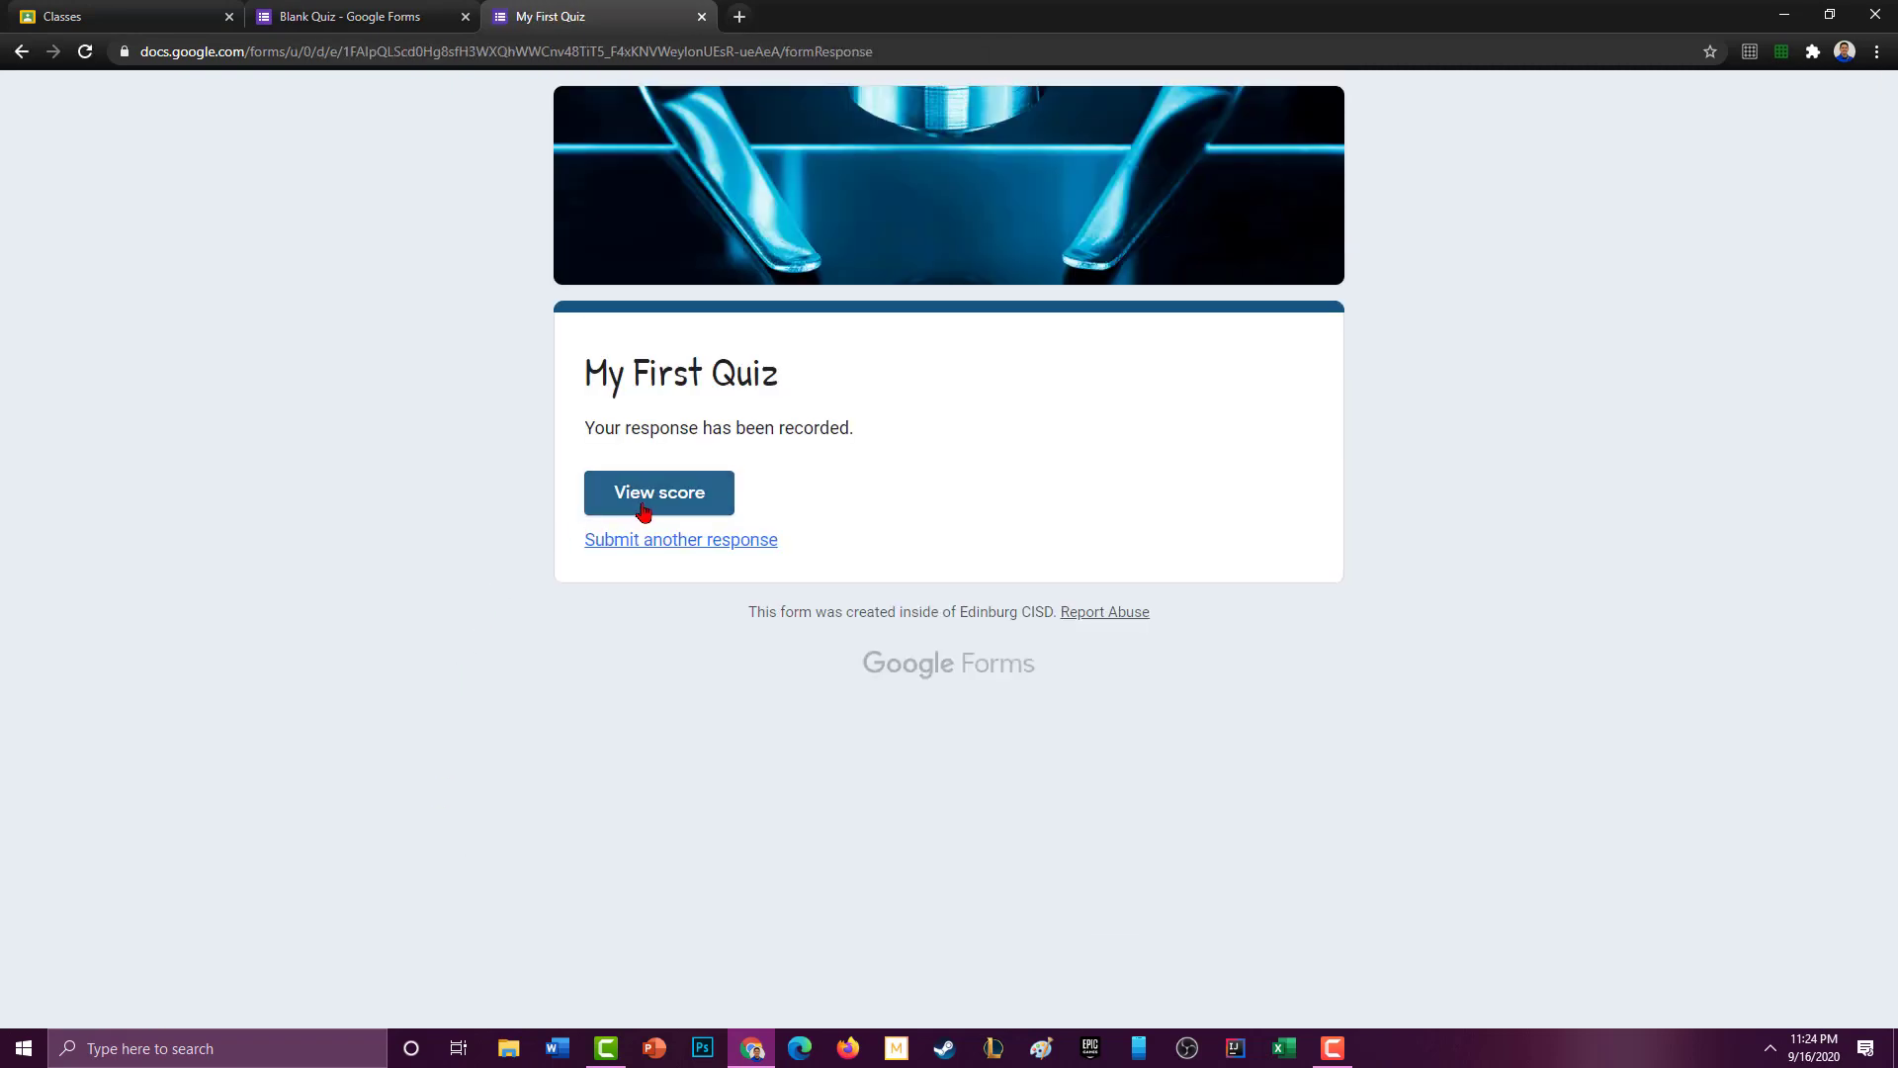
Step: View the score page of the submitted response, review the recorded answers and return to the quiz editor
click(644, 510)
scroll(1051, 500, down, 6)
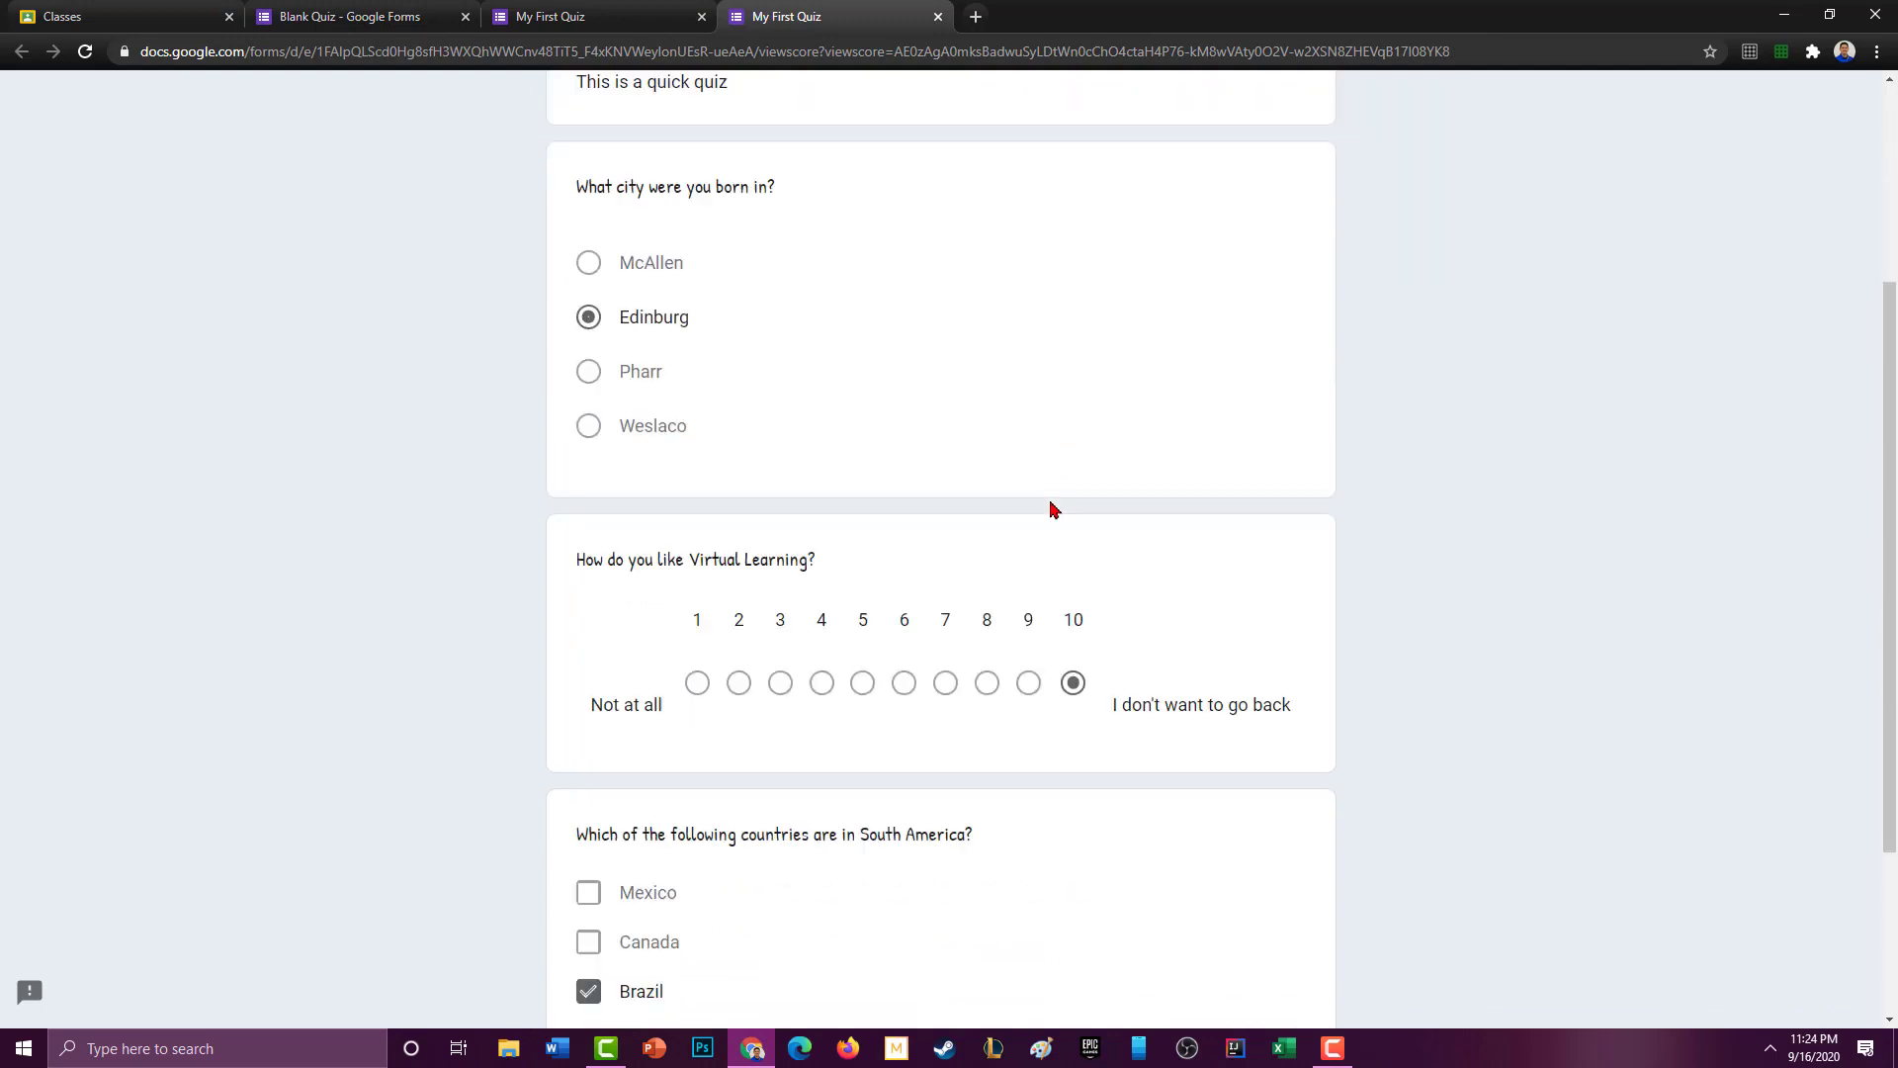
scroll(1050, 491, up, 6)
click(599, 11)
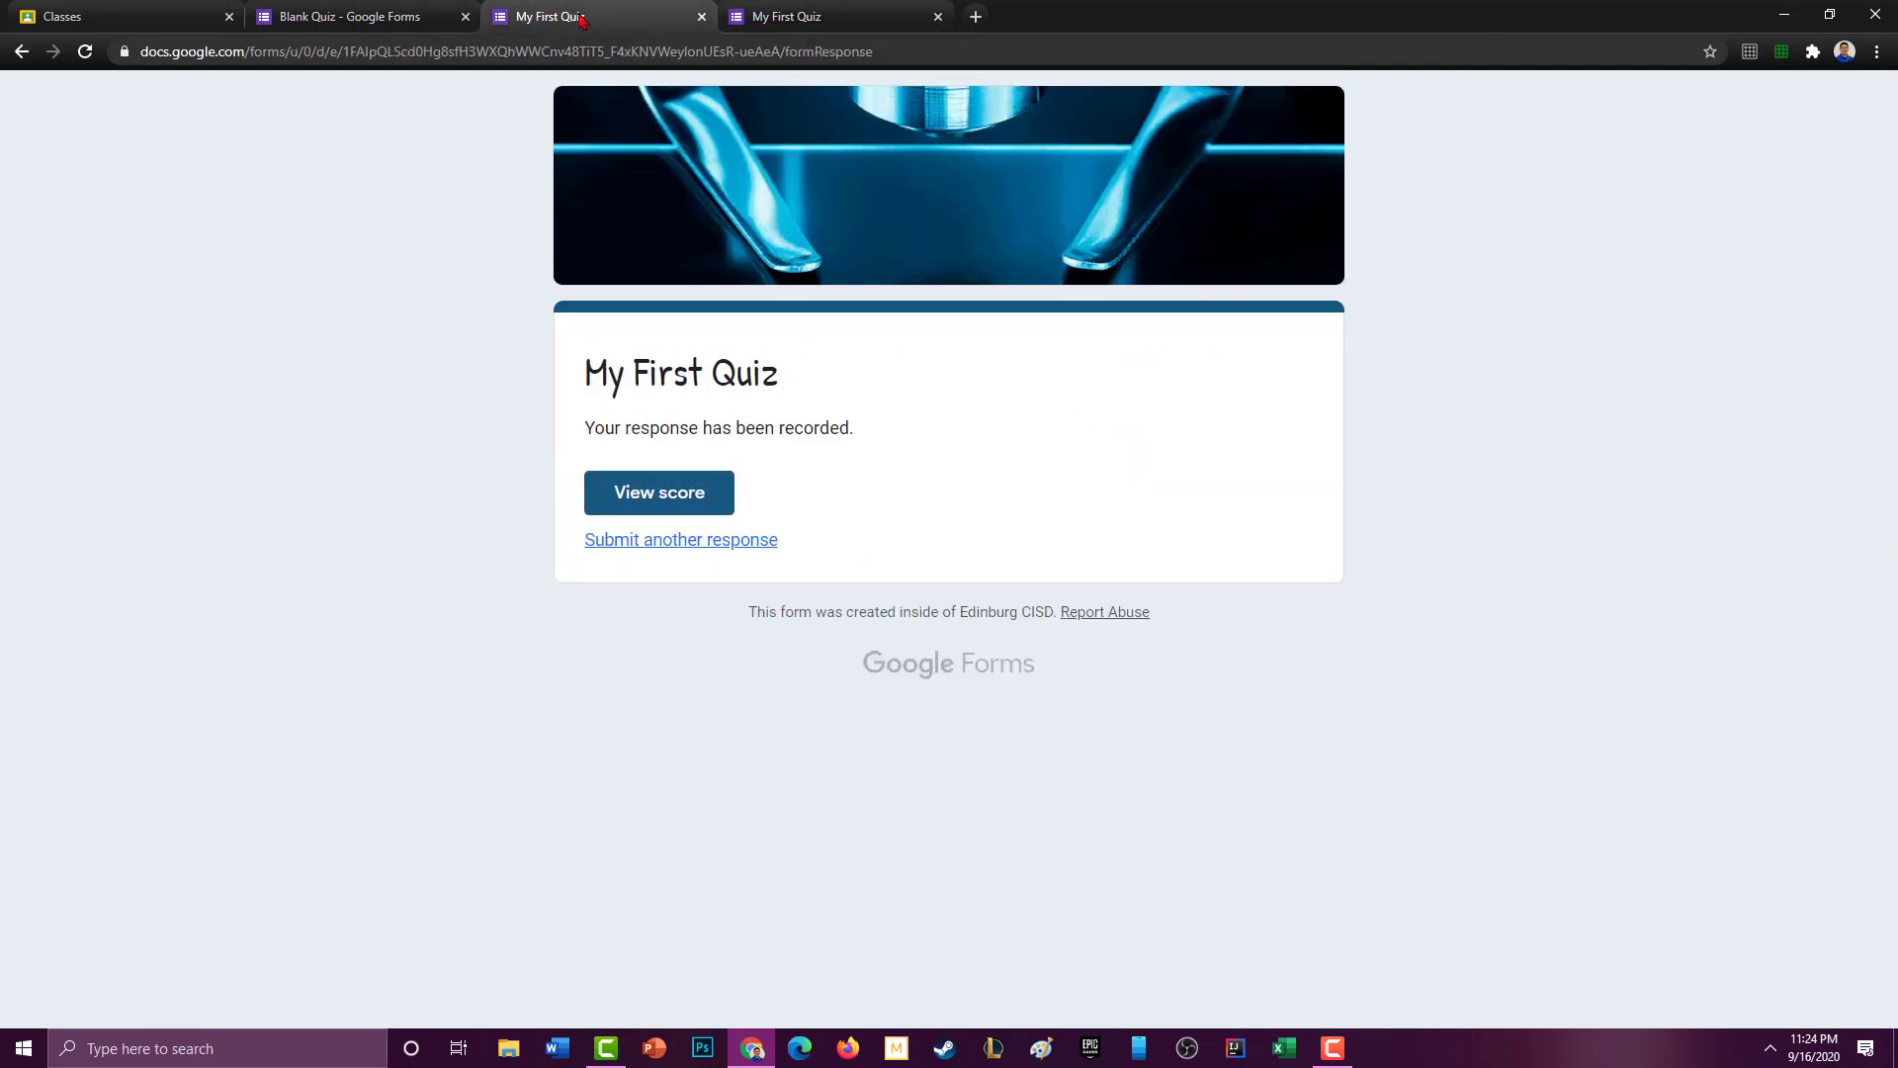
click(420, 16)
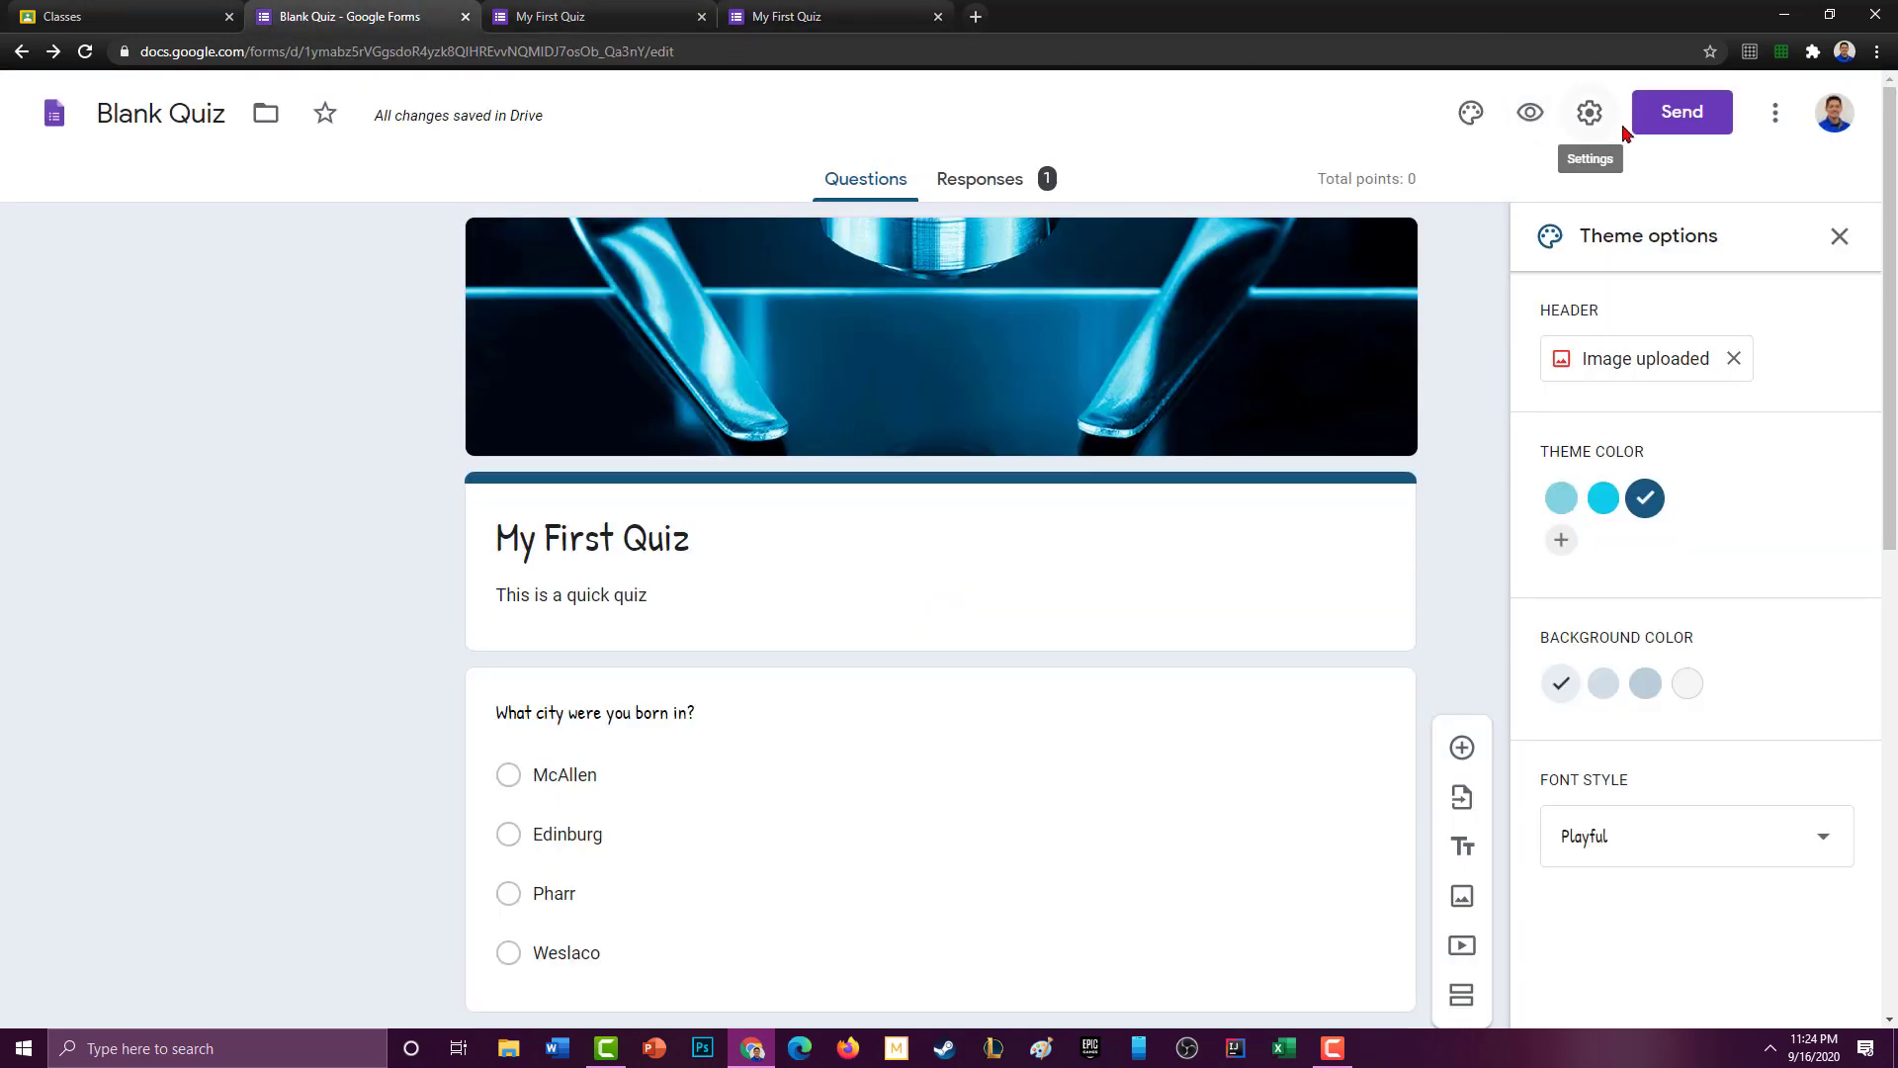
Step: Open the options for sending the form by email and set the subject to "2nd Period BIM I - My First Quiz"
click(1694, 118)
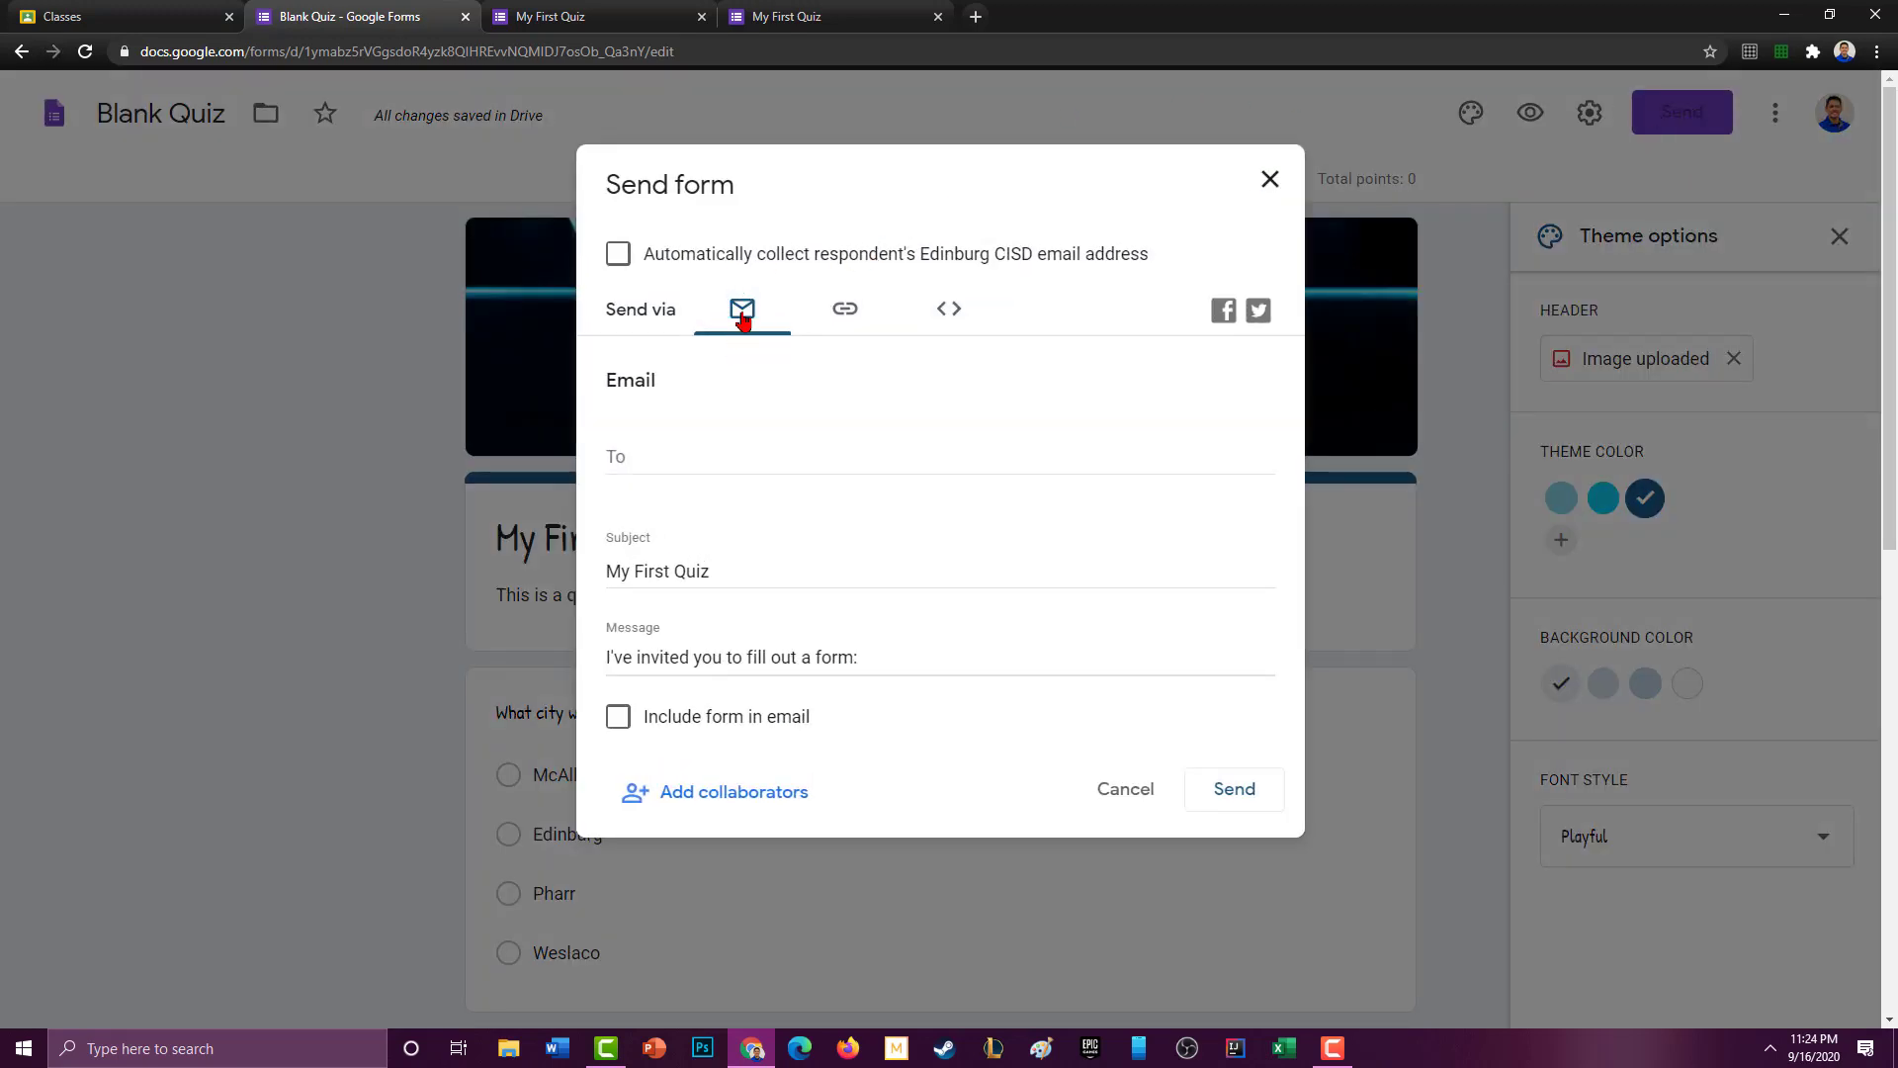
click(646, 445)
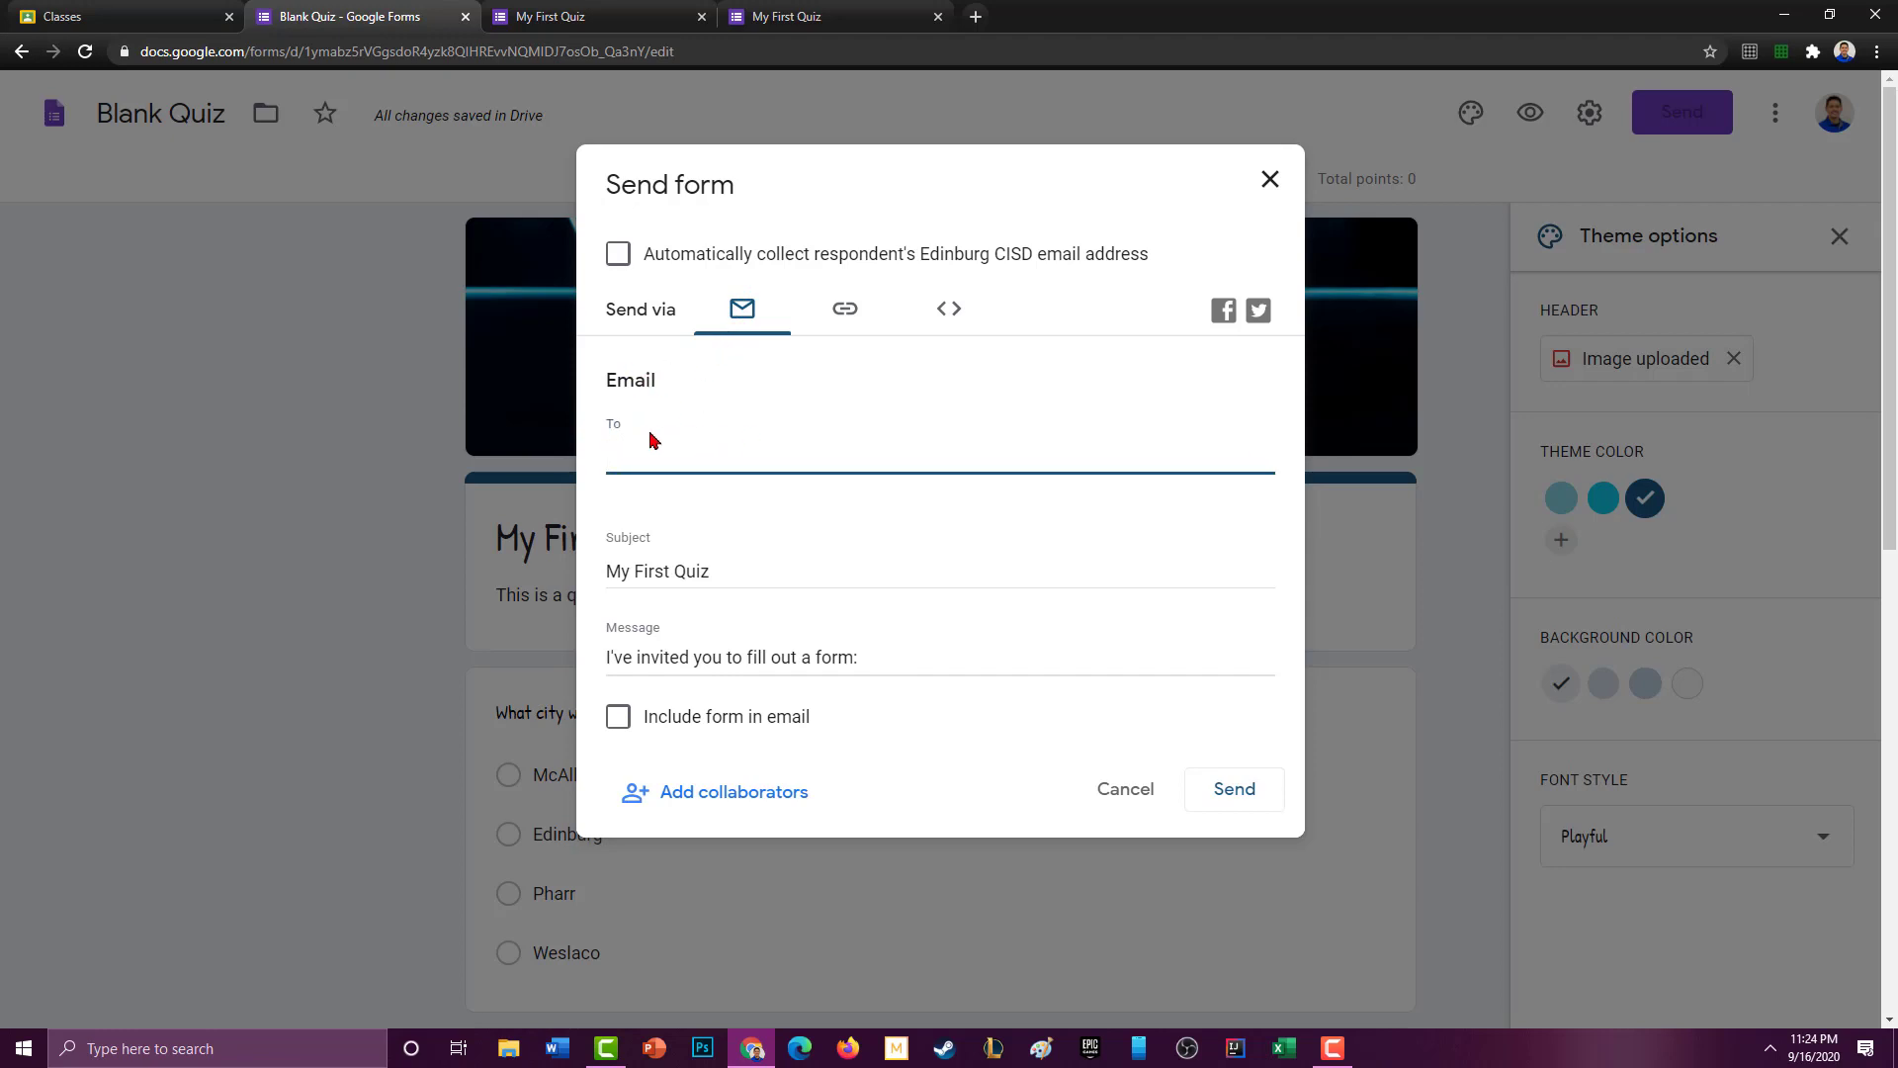
click(613, 574)
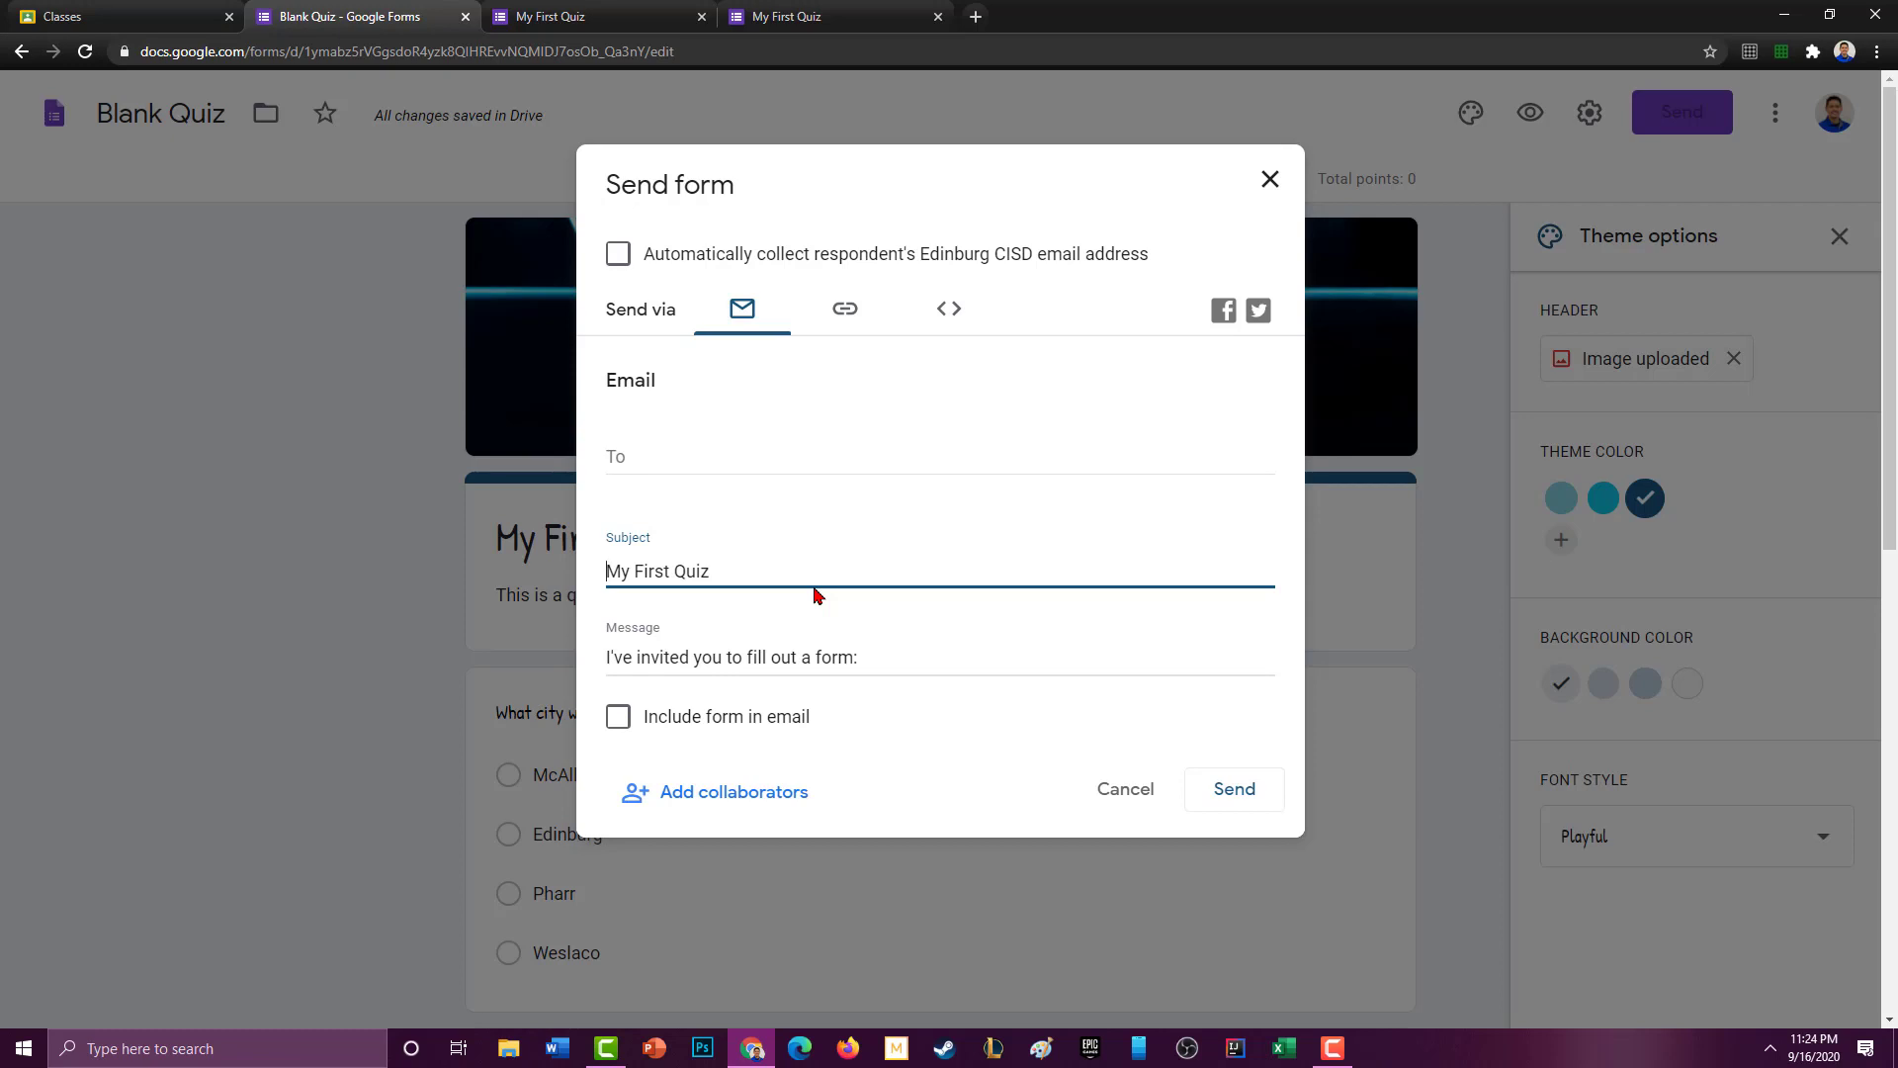
key(Home)
text(2nd PEr)
key(BackSpace)
key(BackSpace)
text(eriod BIM I -)
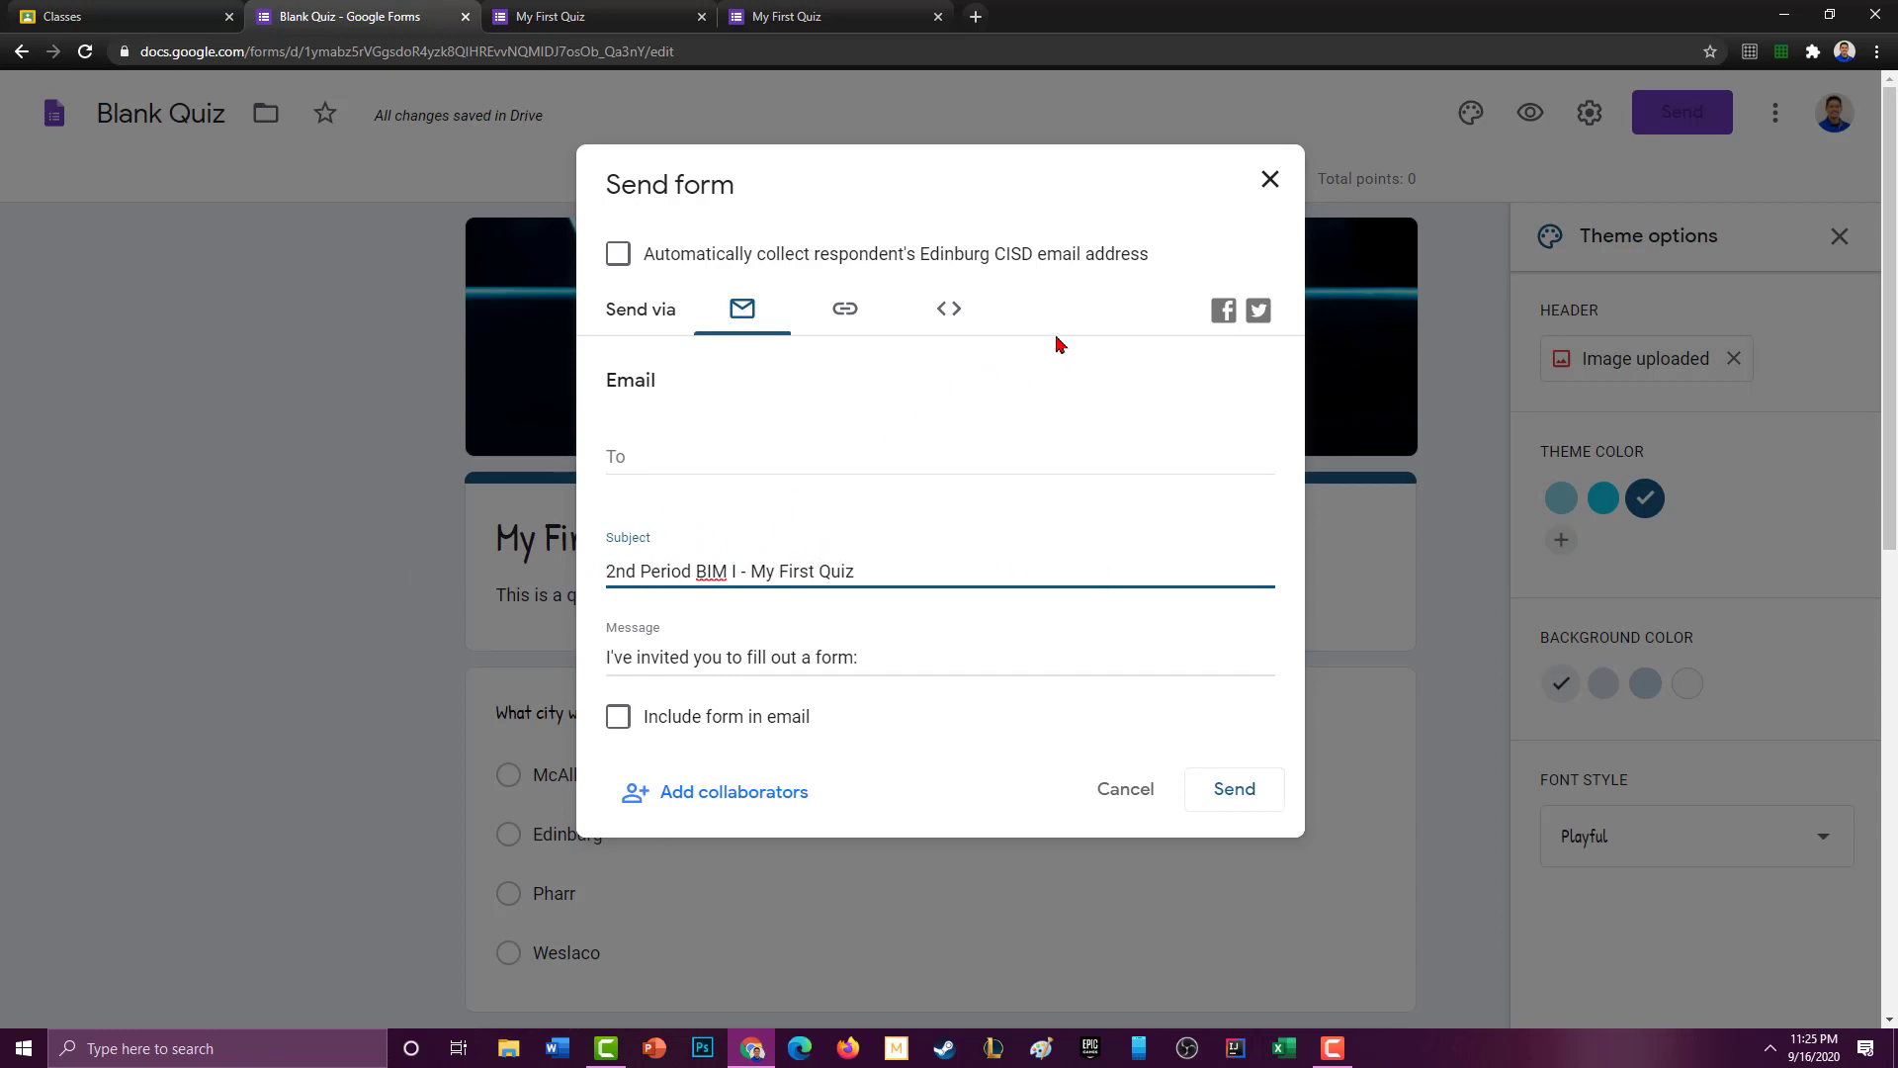
Step: Examine the link and Embed HTML sharing options of the form and close the sending dialog
click(682, 444)
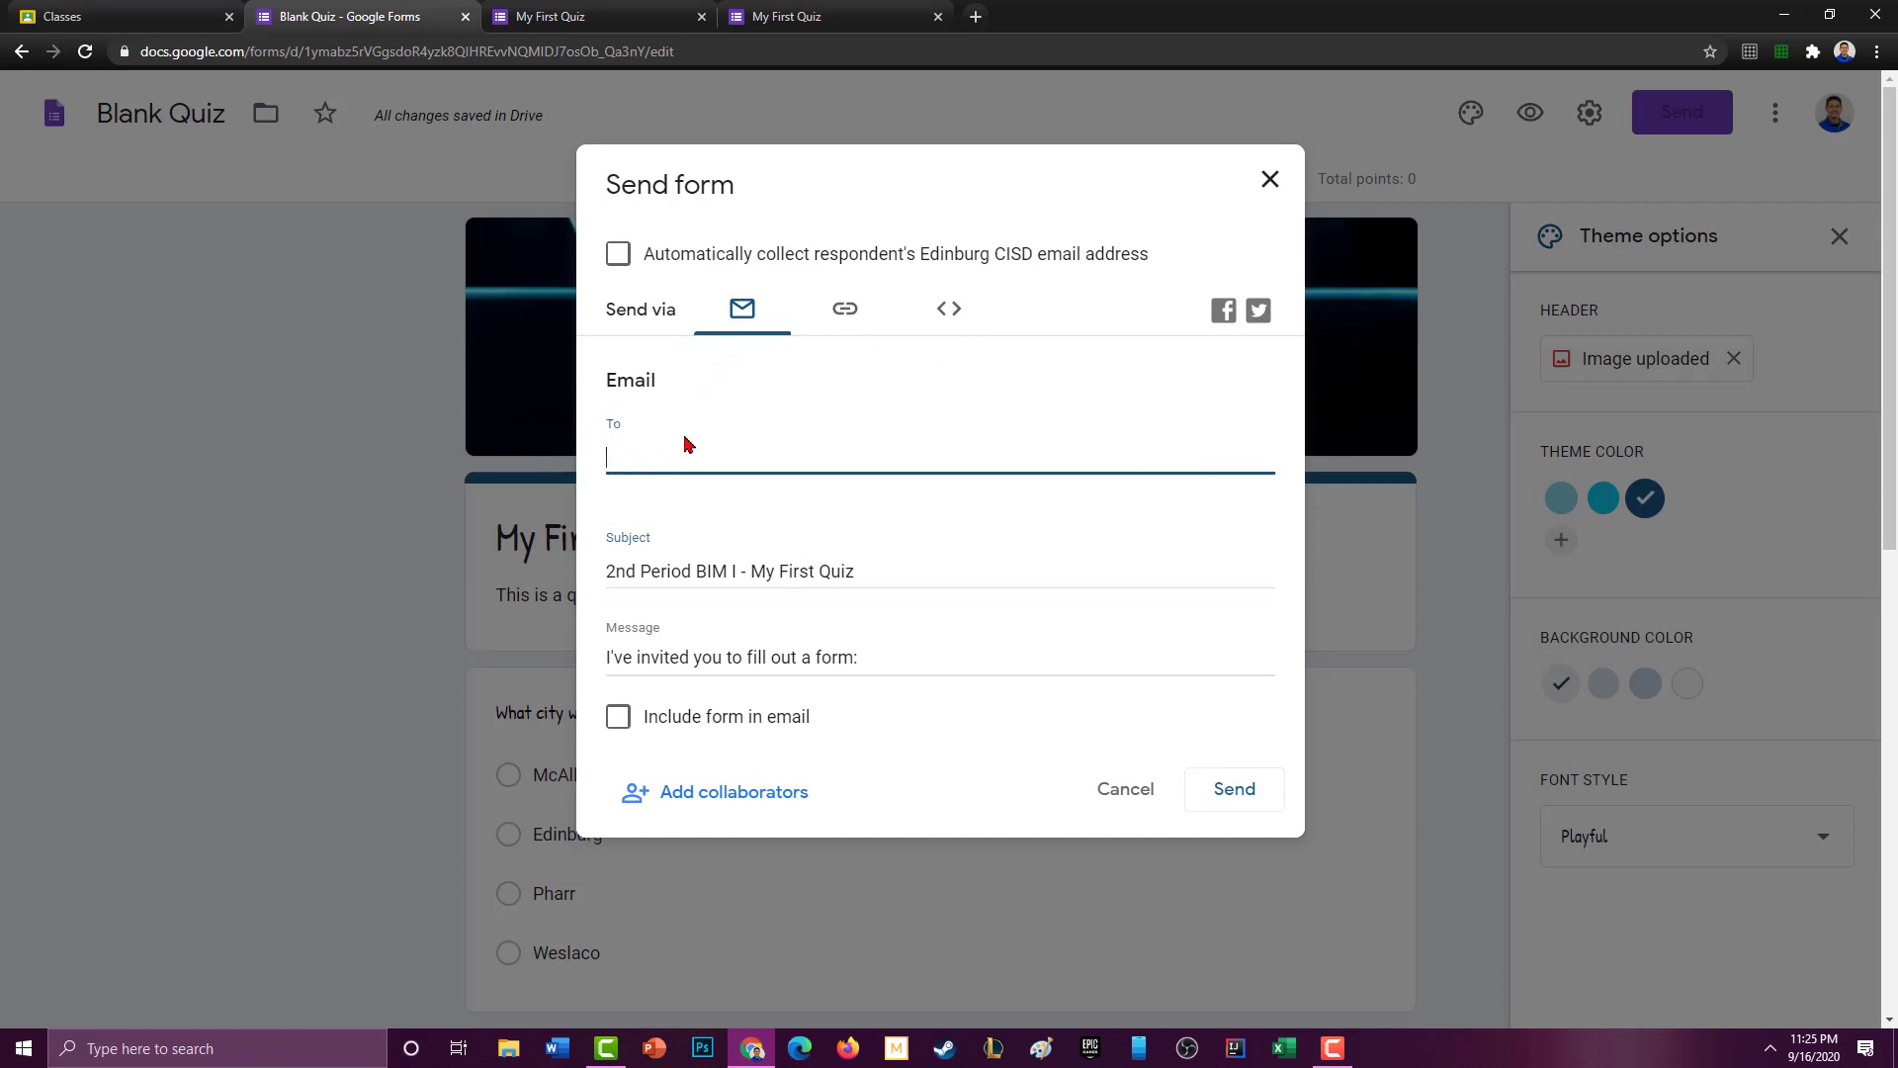
click(845, 309)
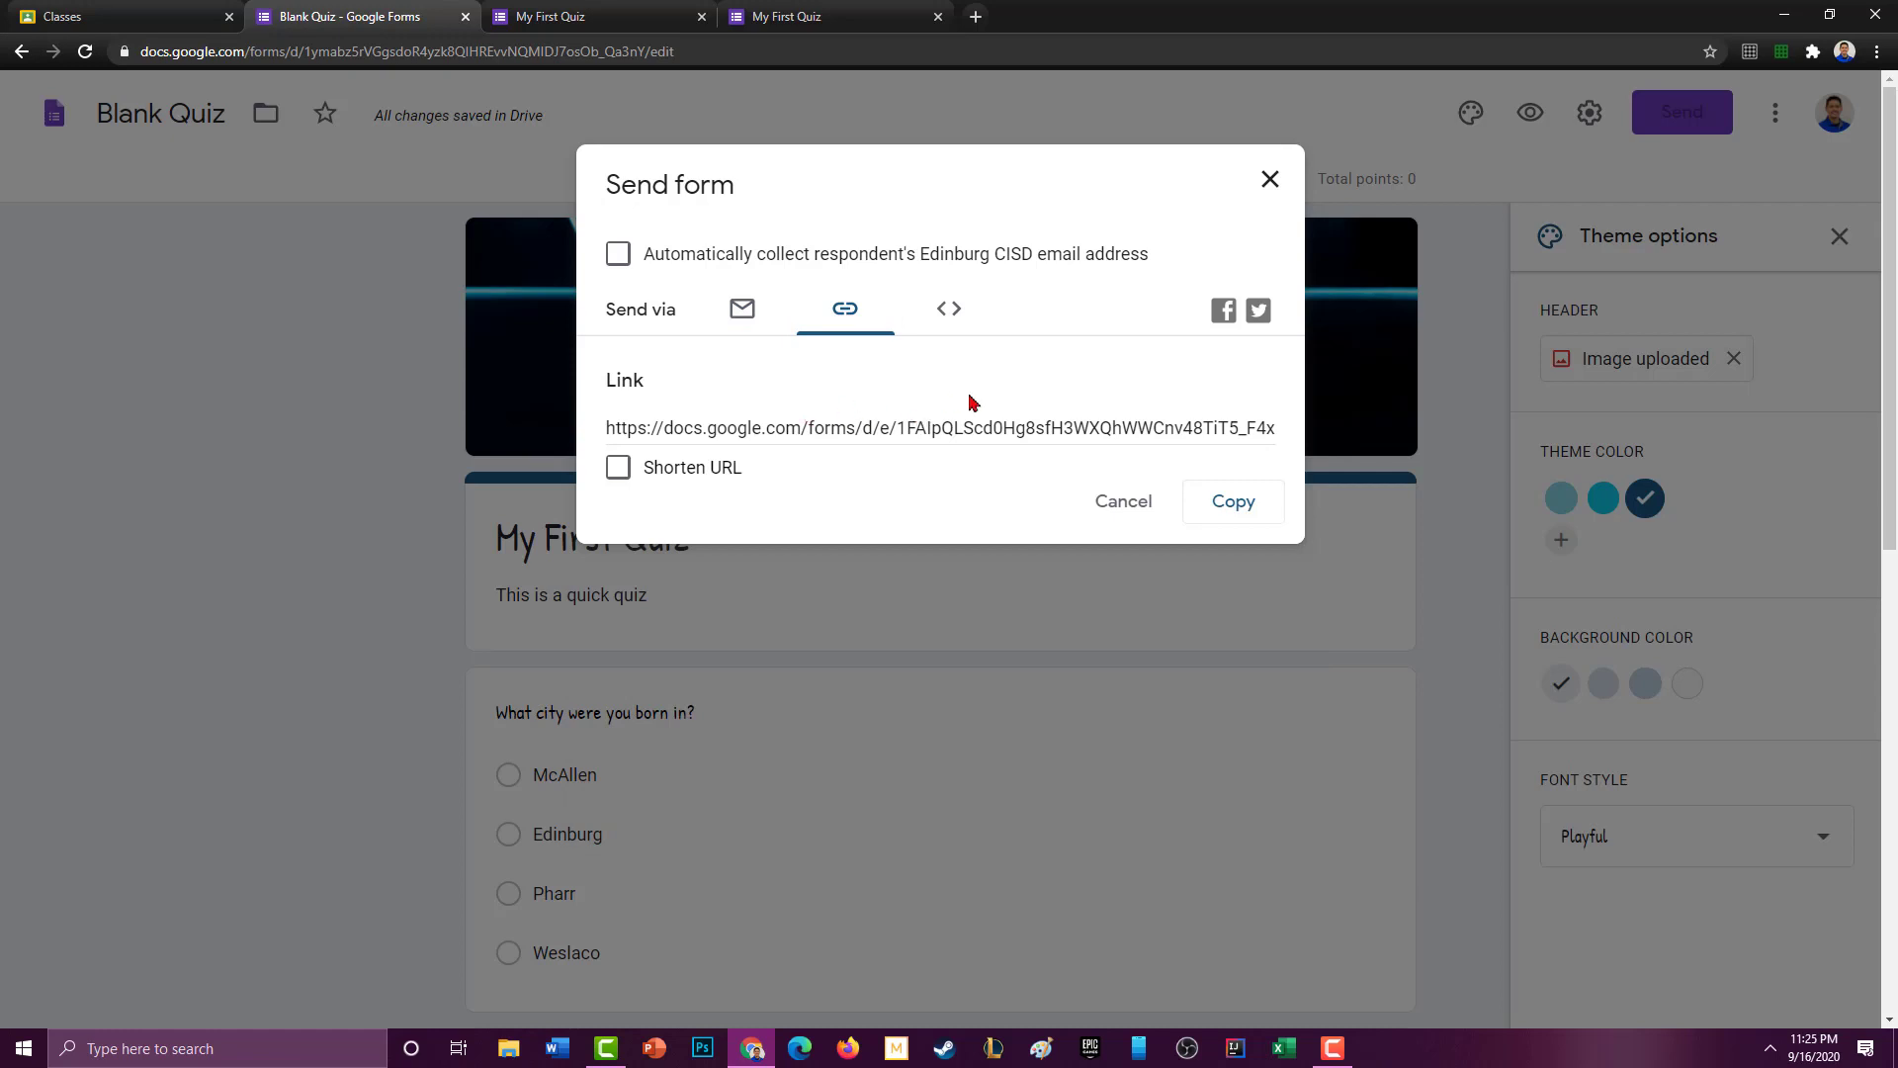
click(704, 418)
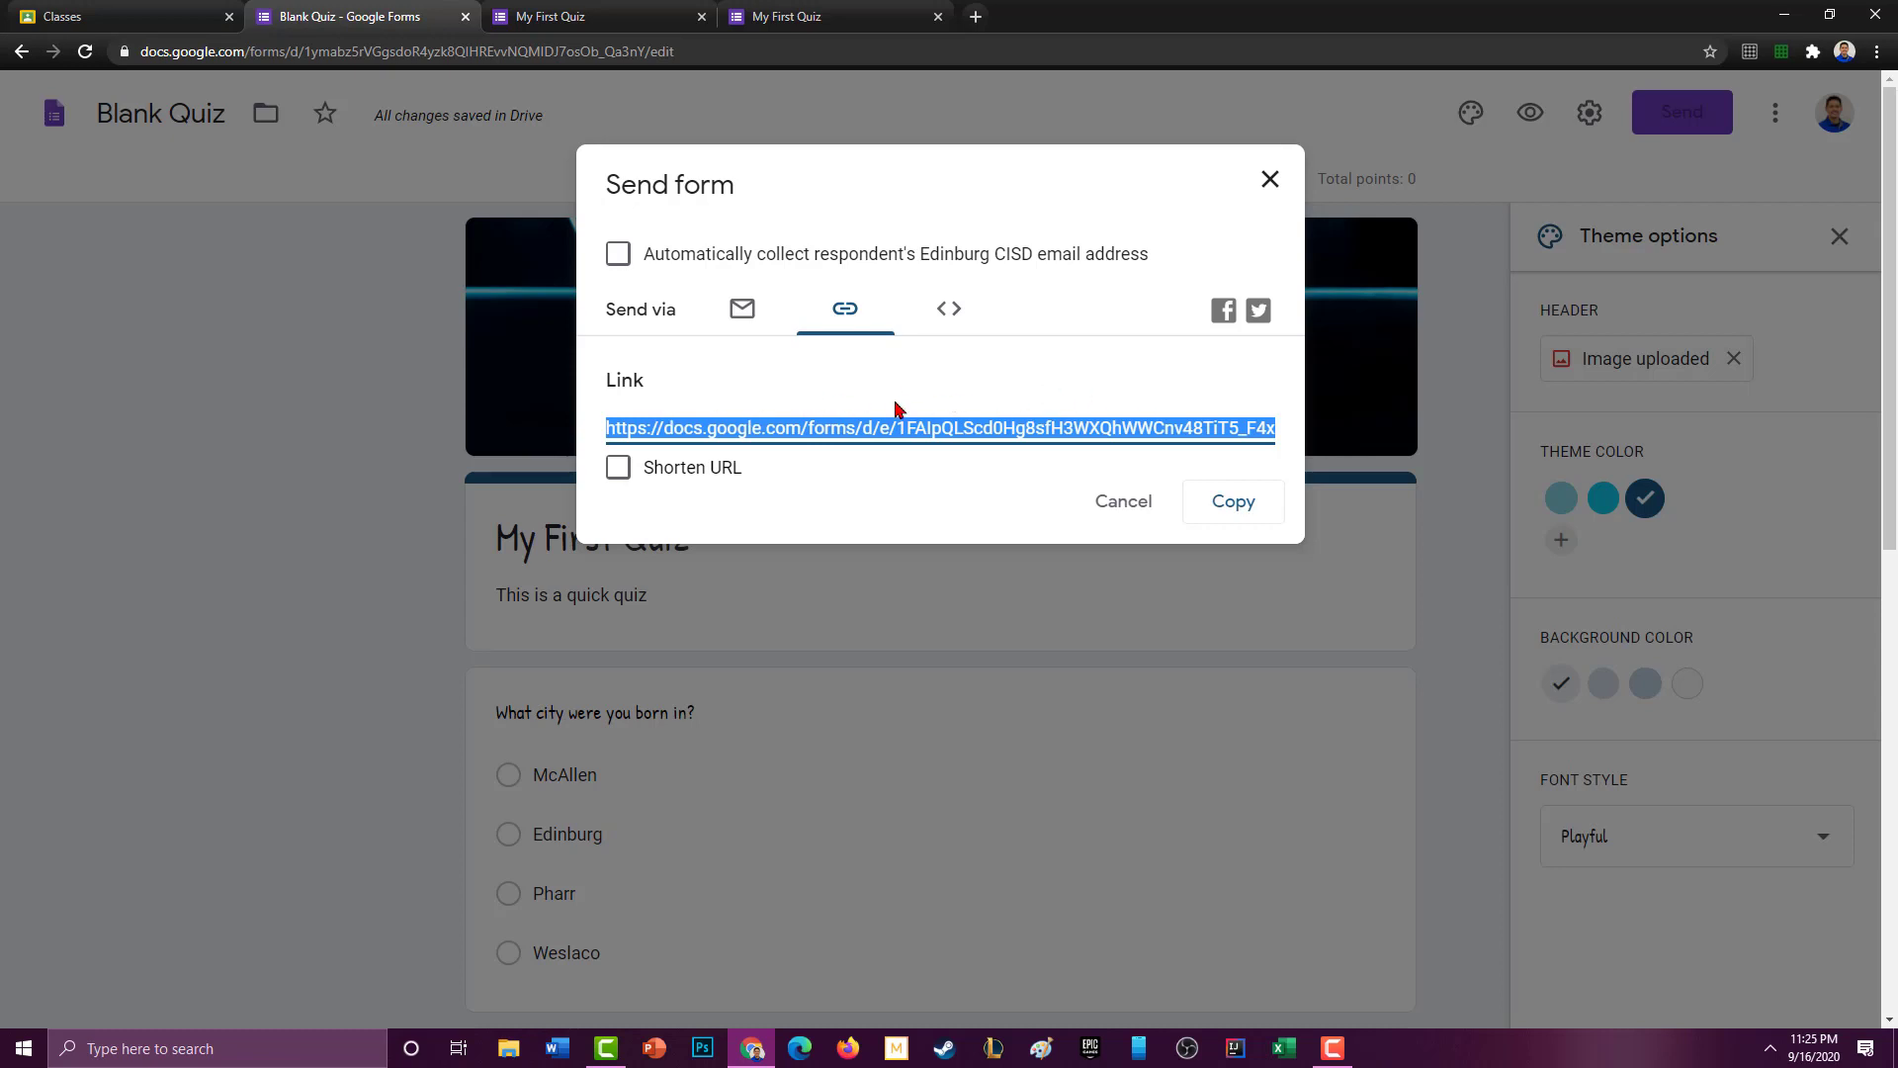
click(955, 318)
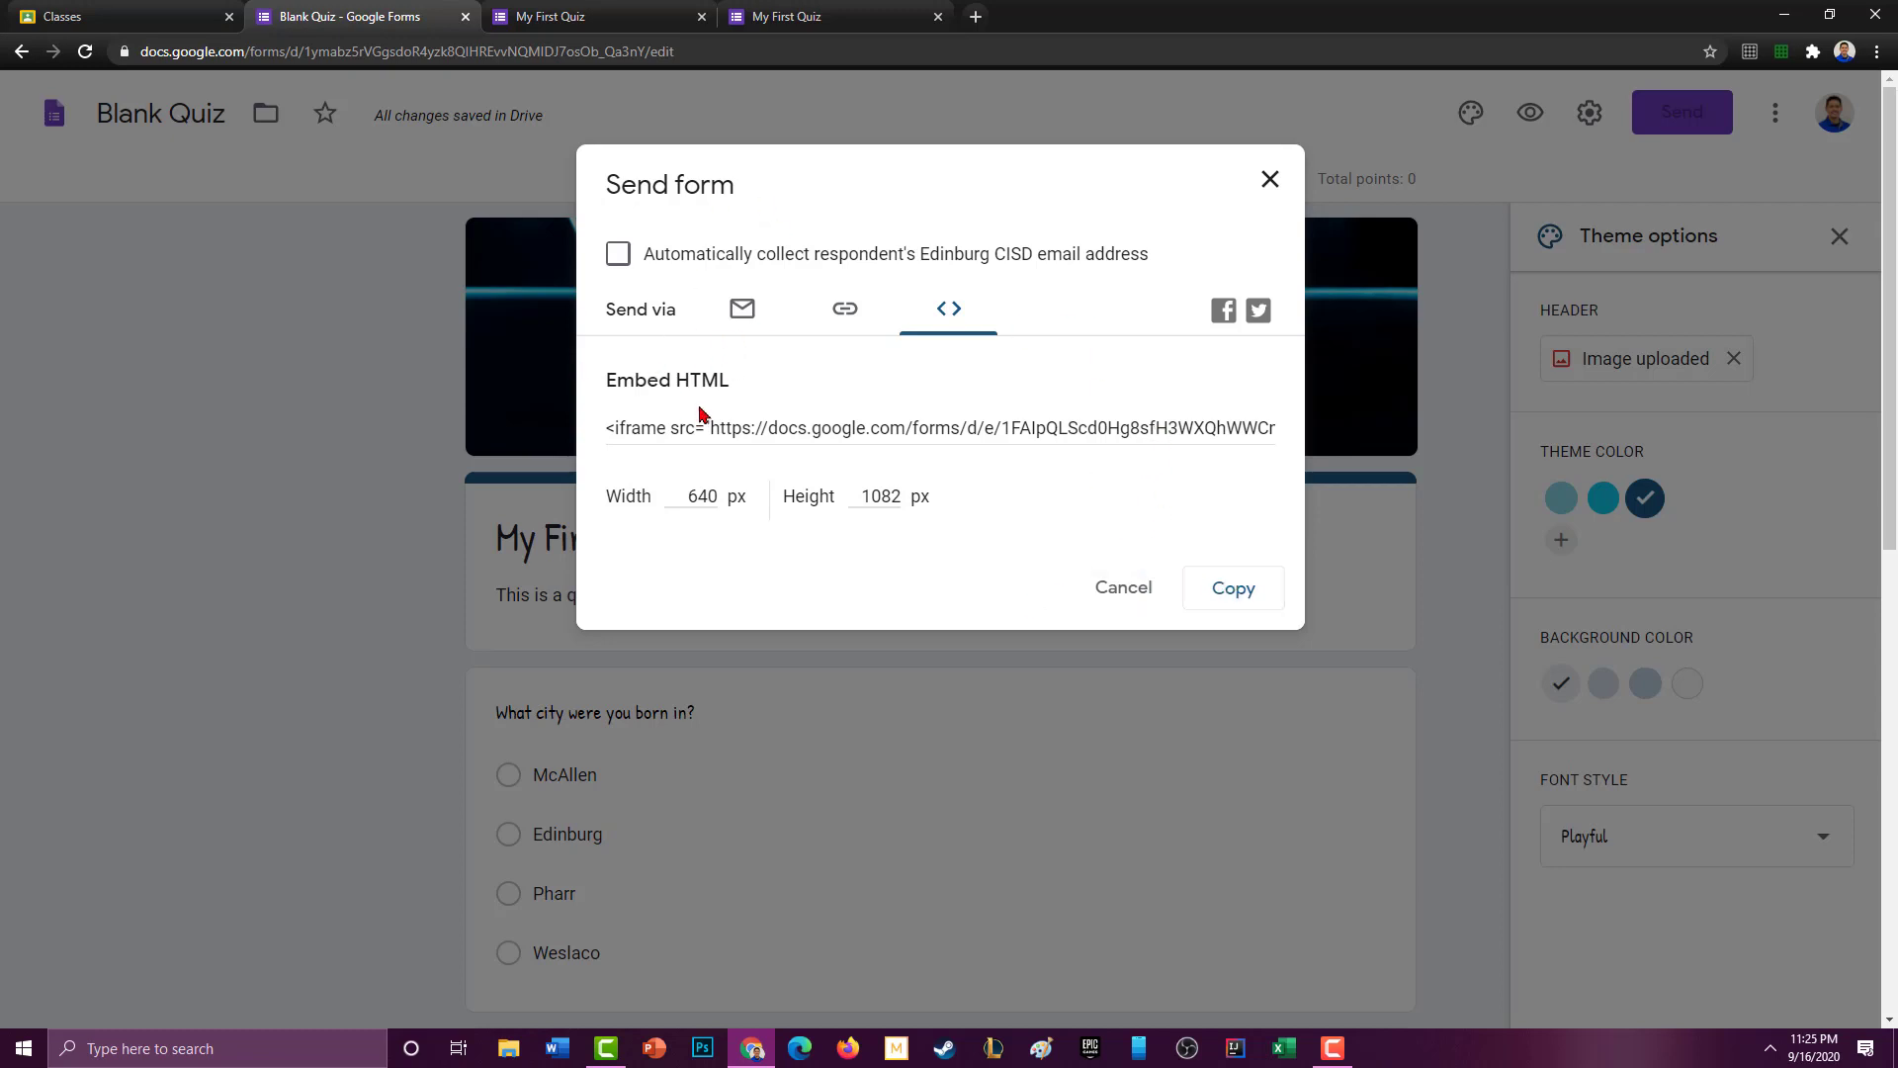
click(1271, 179)
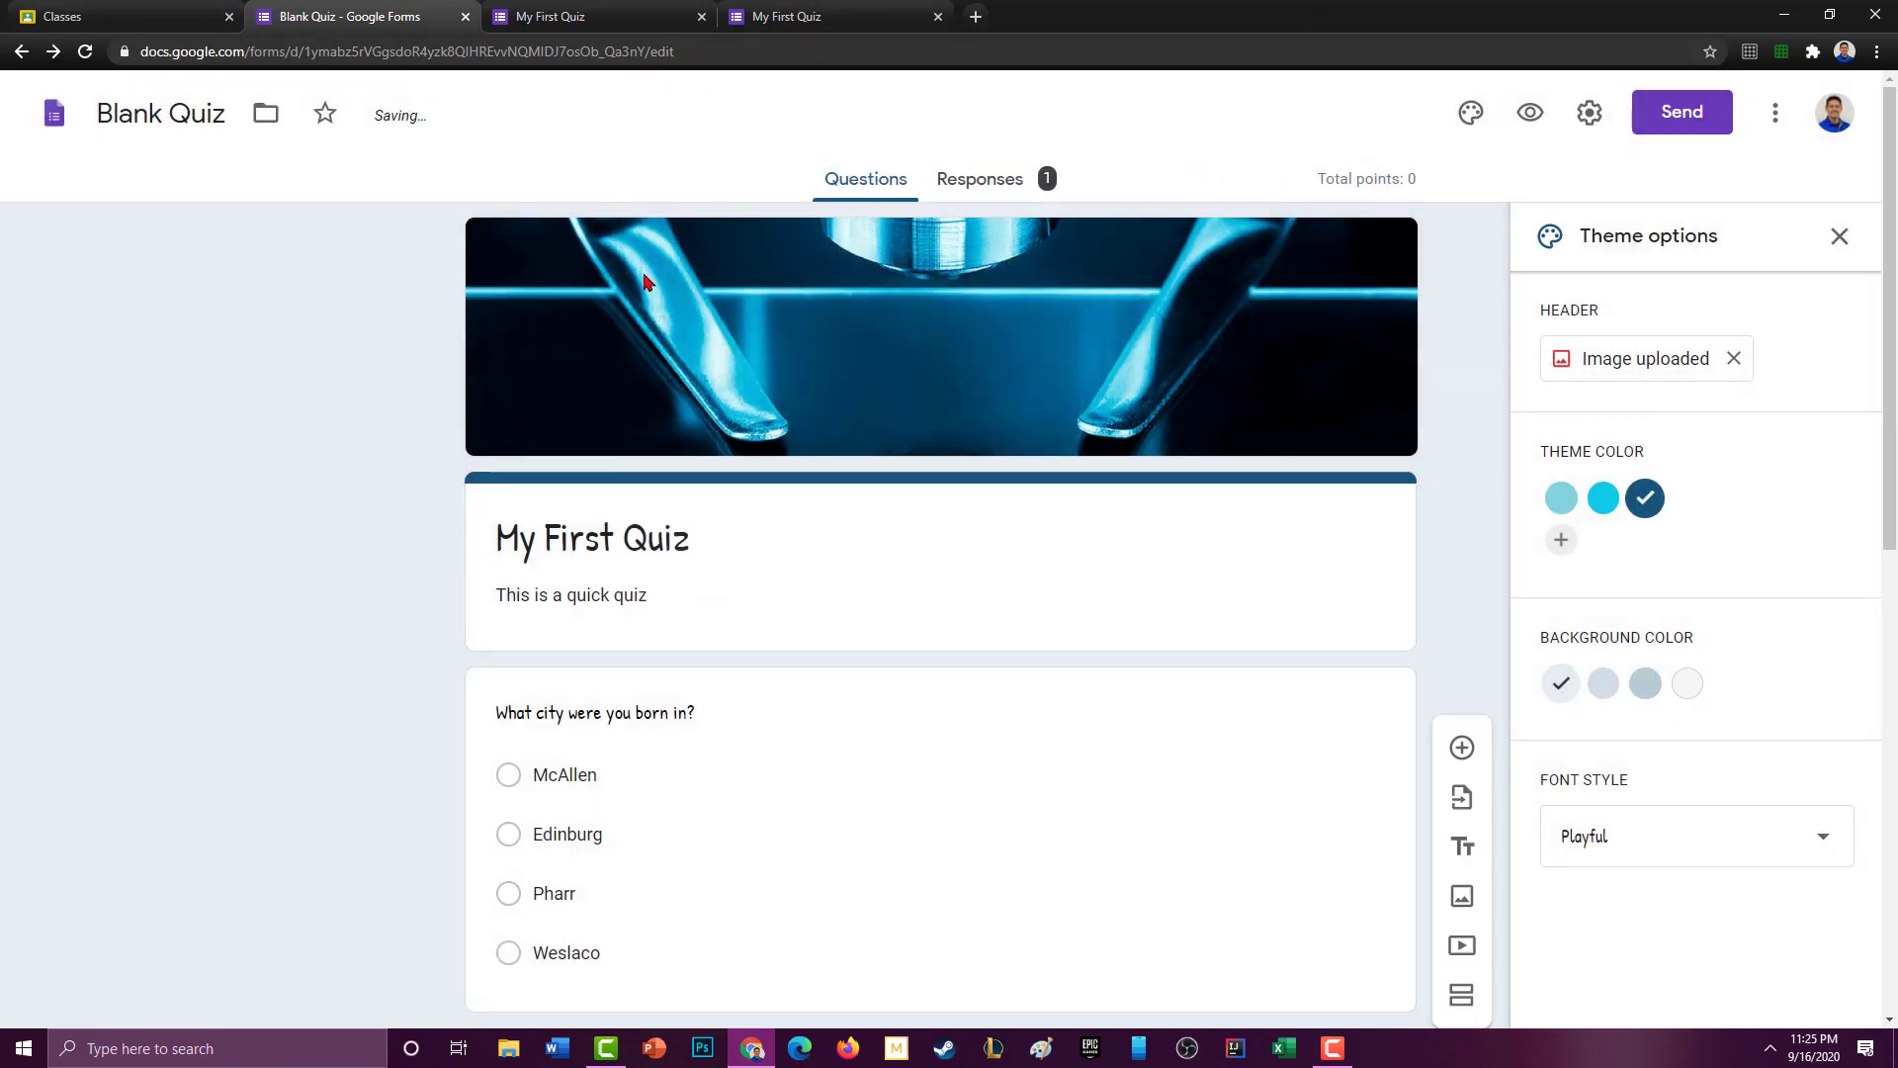